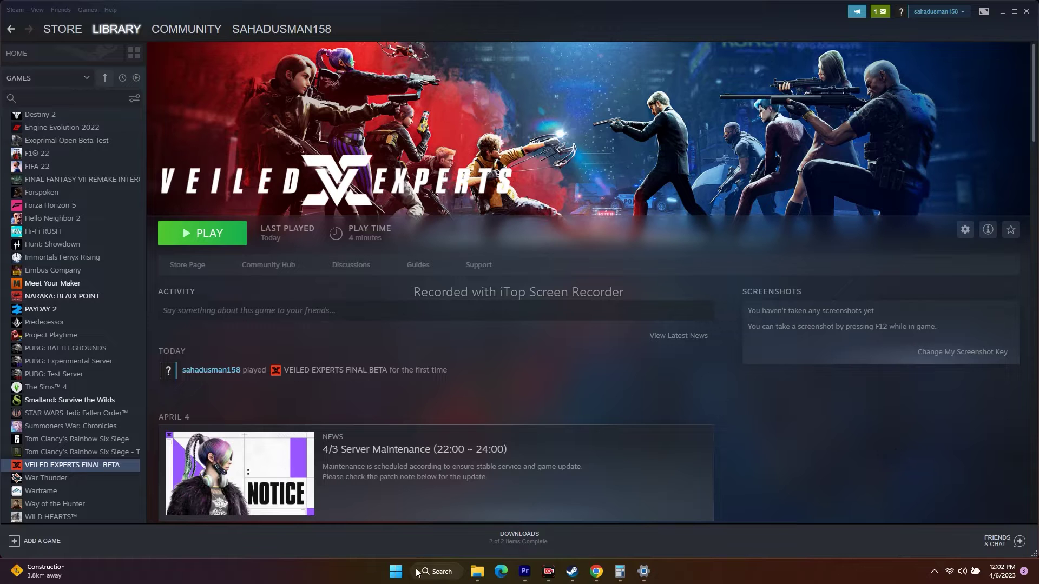
Step: Bring up the system power options to view the Restart choice, and close them without restarting
{"action": "left_click", "coordinate": [396, 571]}
{"action": "left_click", "coordinate": [654, 534]}
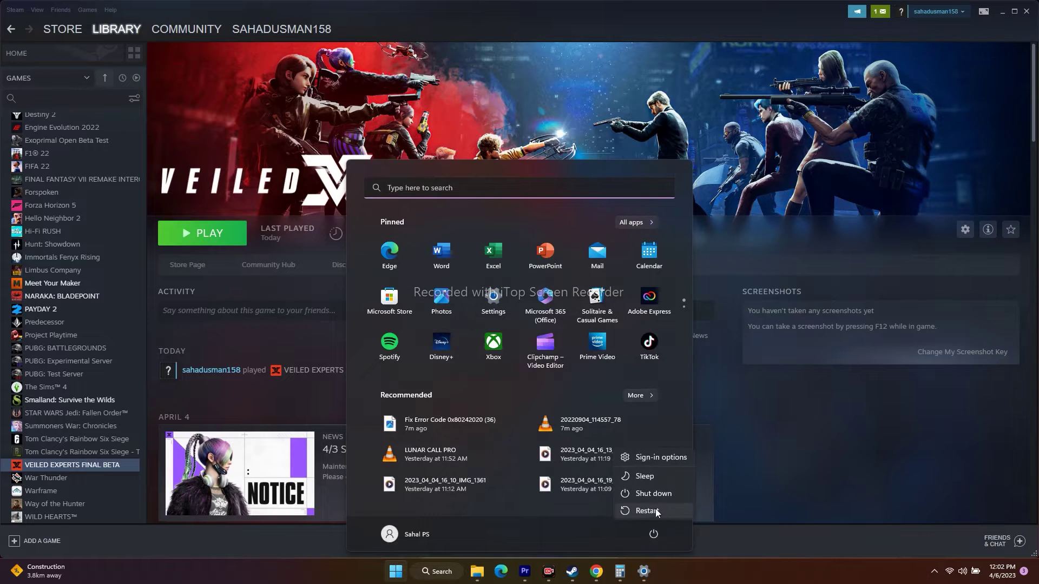
{"action": "left_click", "coordinate": [721, 574]}
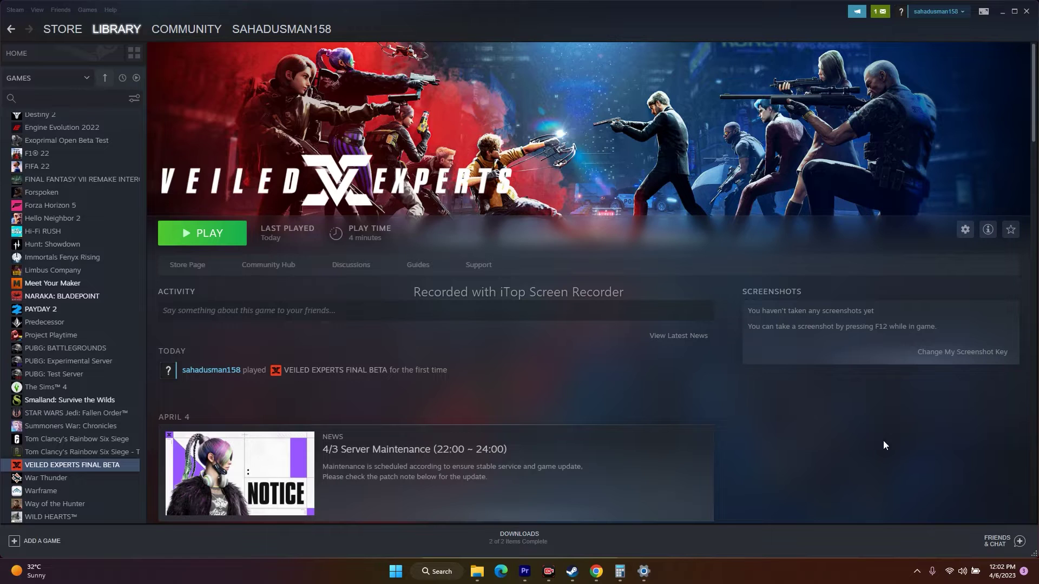
Step: Verify the integrity of the VEILED EXPERTS FINAL BETA files in its properties and close the dialog
{"action": "right_click", "coordinate": [99, 466]}
{"action": "left_click", "coordinate": [129, 456]}
{"action": "left_click", "coordinate": [326, 232]}
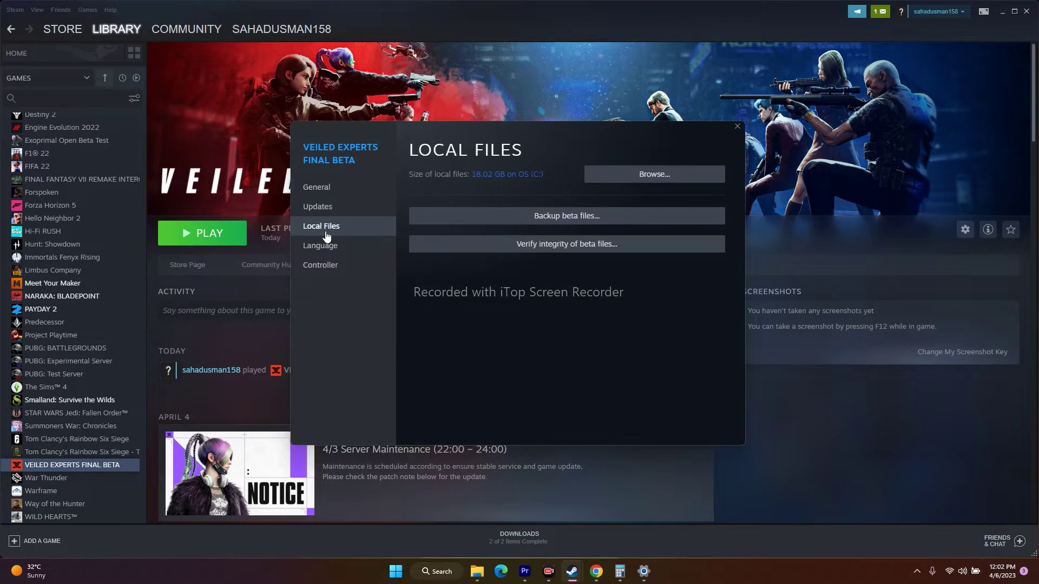
{"action": "left_click", "coordinate": [579, 245]}
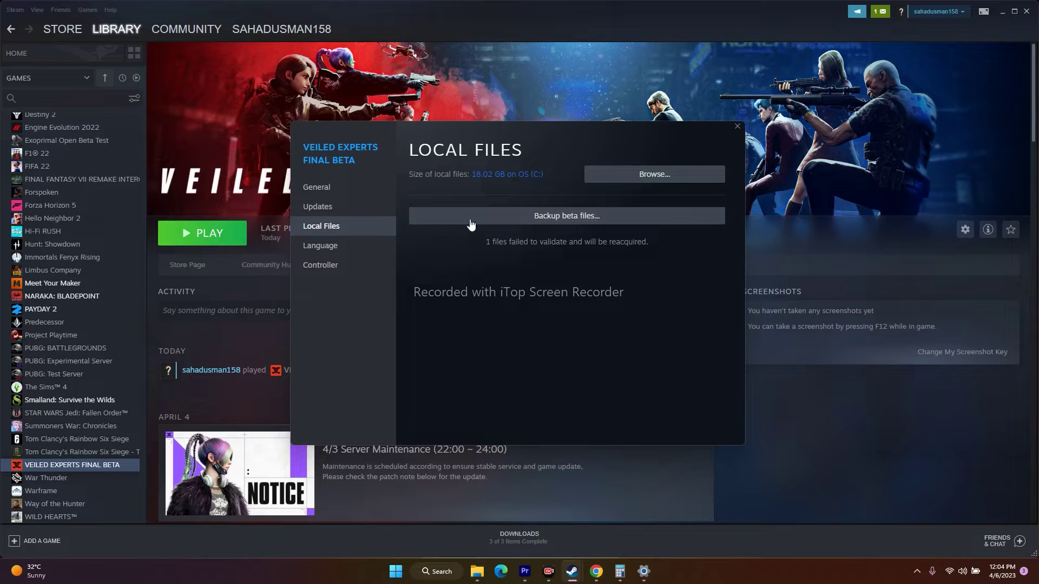
{"action": "left_click", "coordinate": [738, 127]}
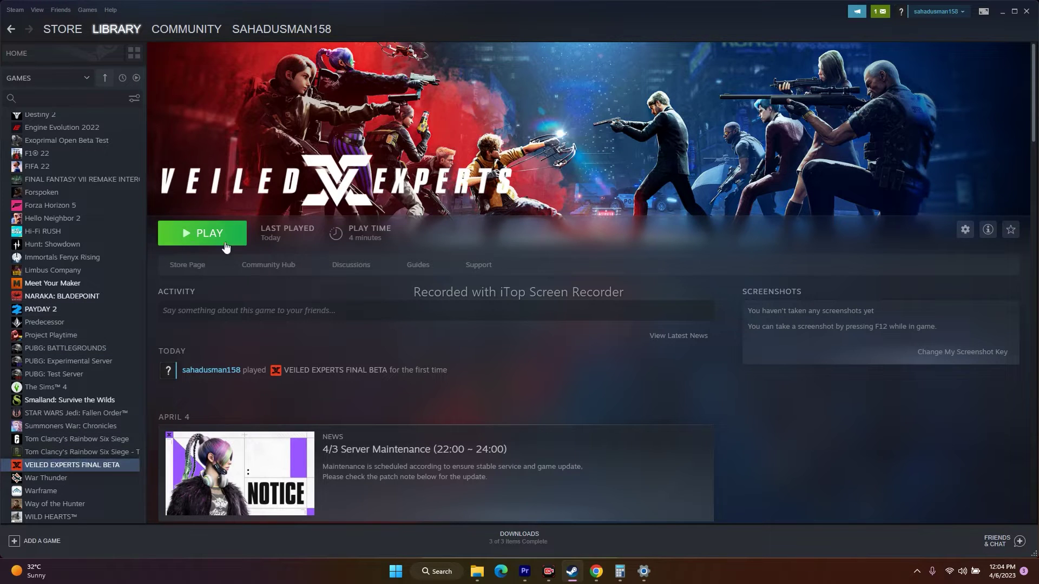
Step: Minimise Steam and show This PC in a maximised File Explorer window
{"action": "left_click", "coordinate": [1004, 19]}
{"action": "mouse_move", "coordinate": [477, 573]}
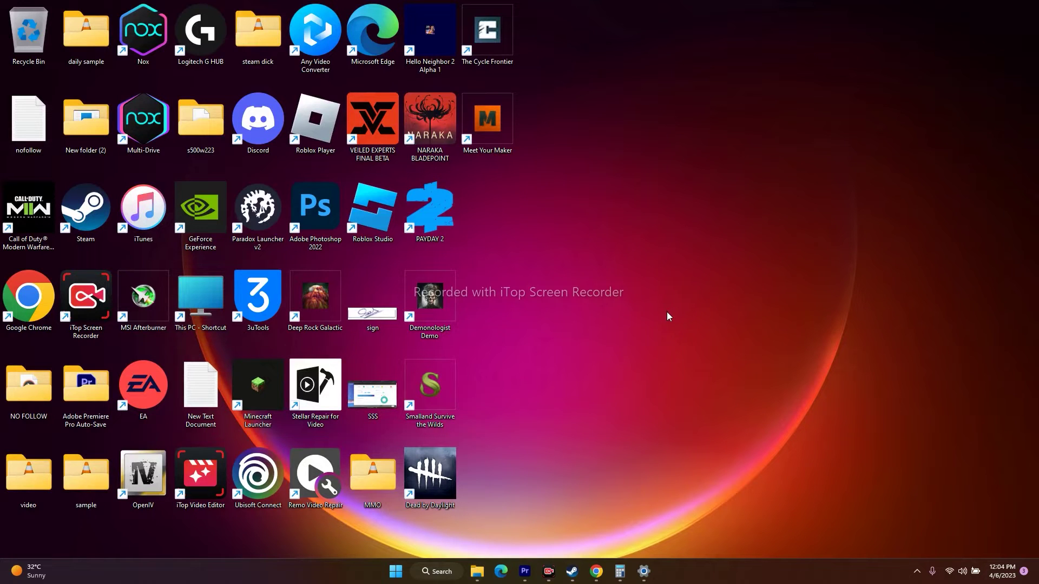
{"action": "left_click", "coordinate": [477, 571]}
{"action": "scroll", "coordinate": [377, 215], "scroll_direction": "down", "scroll_amount": 2}
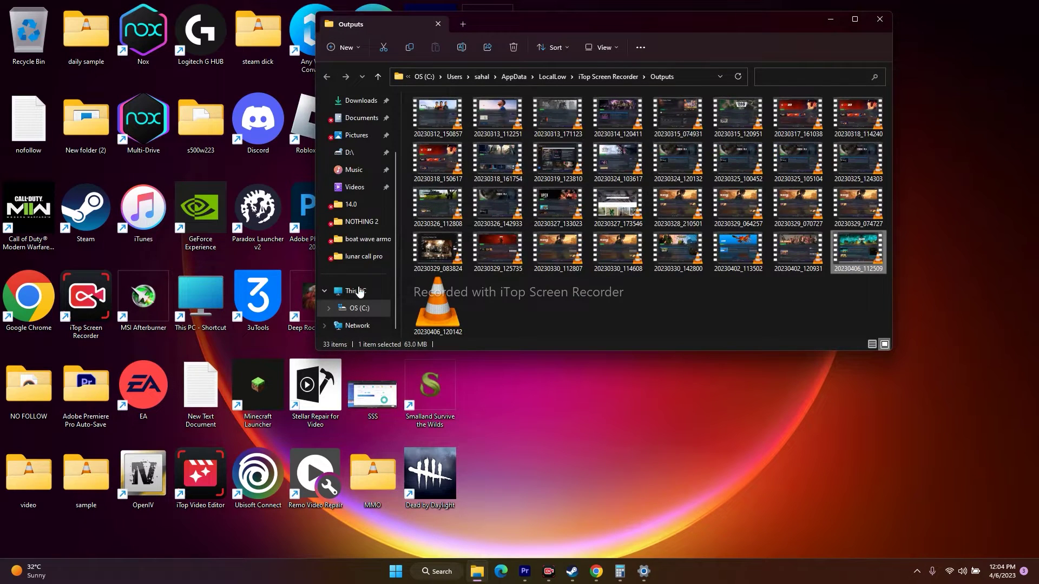
{"action": "left_click", "coordinate": [357, 290]}
{"action": "left_click", "coordinate": [853, 19]}
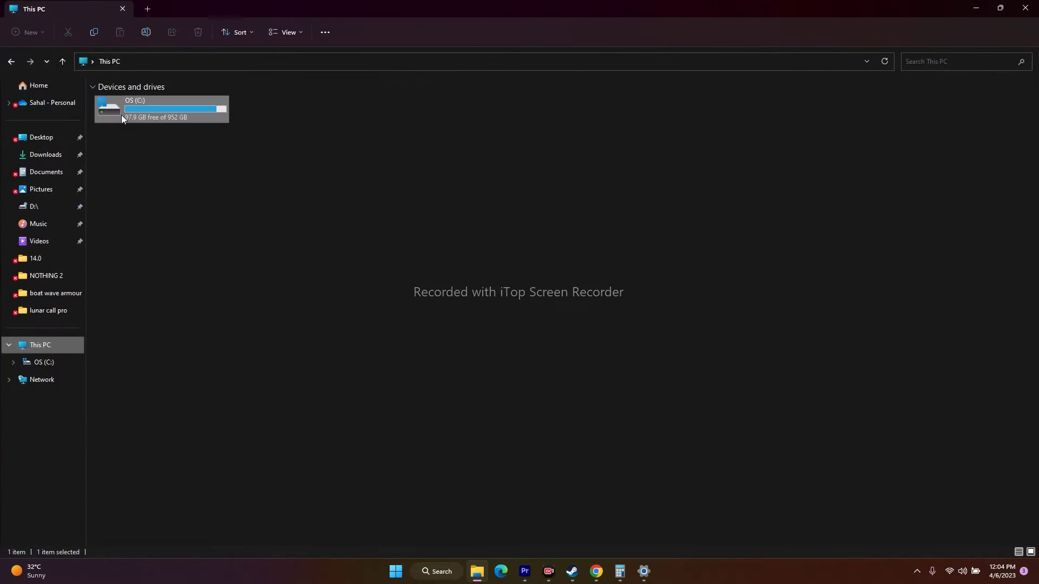
Step: Go from the OS (C:) drive into Program Files (x86), Steam, steamapps and the common folder
{"action": "double_click", "coordinate": [148, 102]}
{"action": "scroll", "coordinate": [151, 289], "scroll_direction": "down", "scroll_amount": 3}
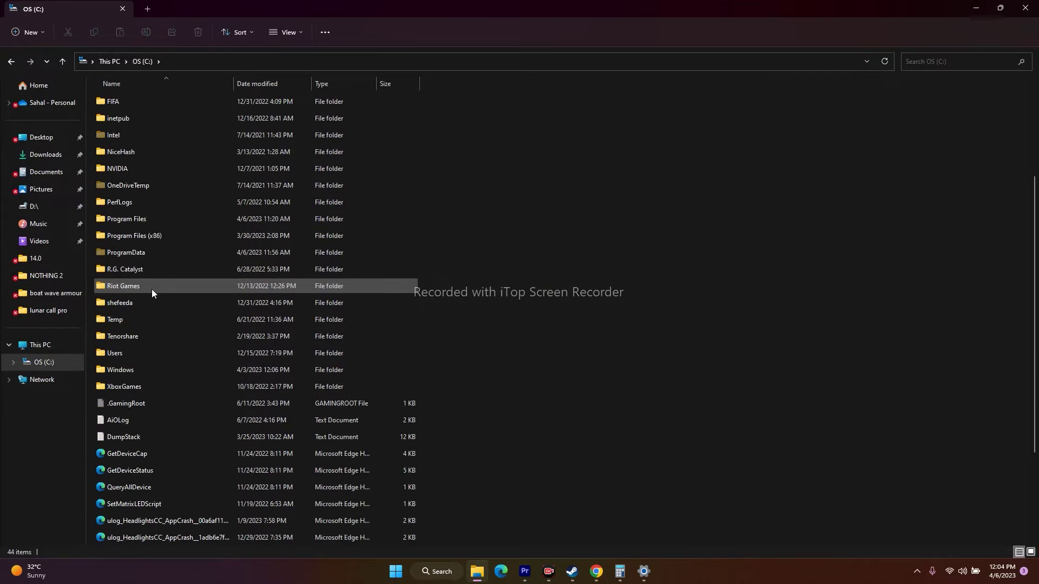
{"action": "double_click", "coordinate": [148, 236]}
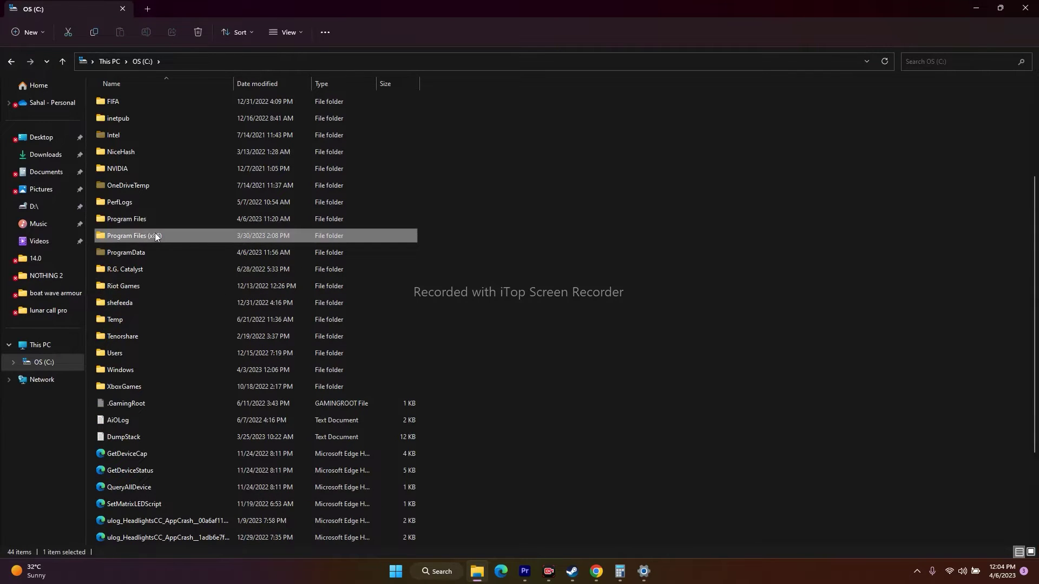
{"action": "scroll", "coordinate": [170, 183], "scroll_direction": "down", "scroll_amount": 5}
{"action": "scroll", "coordinate": [168, 184], "scroll_direction": "down", "scroll_amount": 7}
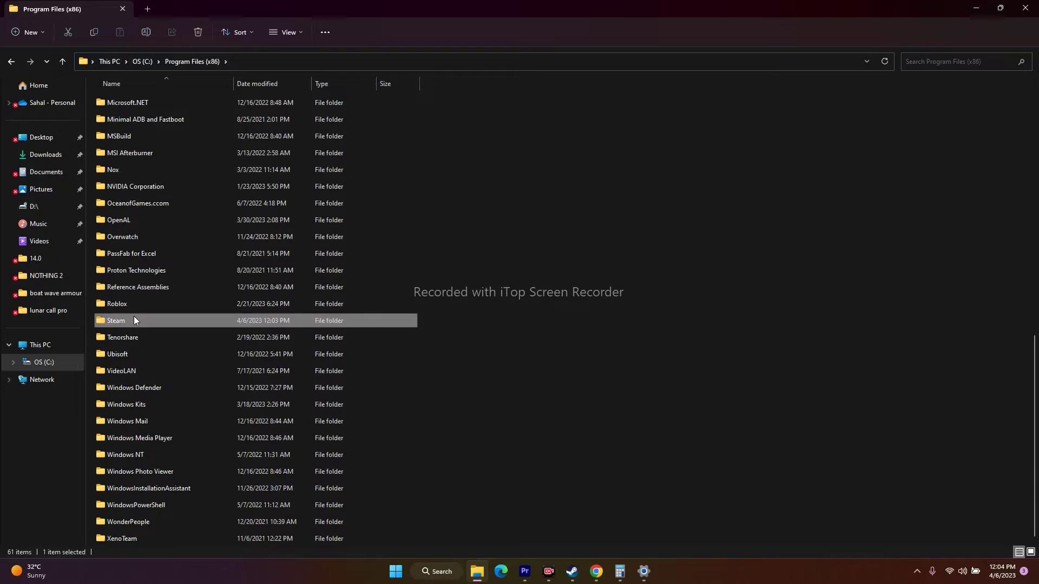
{"action": "double_click", "coordinate": [134, 320]}
{"action": "left_click", "coordinate": [134, 385]}
{"action": "double_click", "coordinate": [134, 386]}
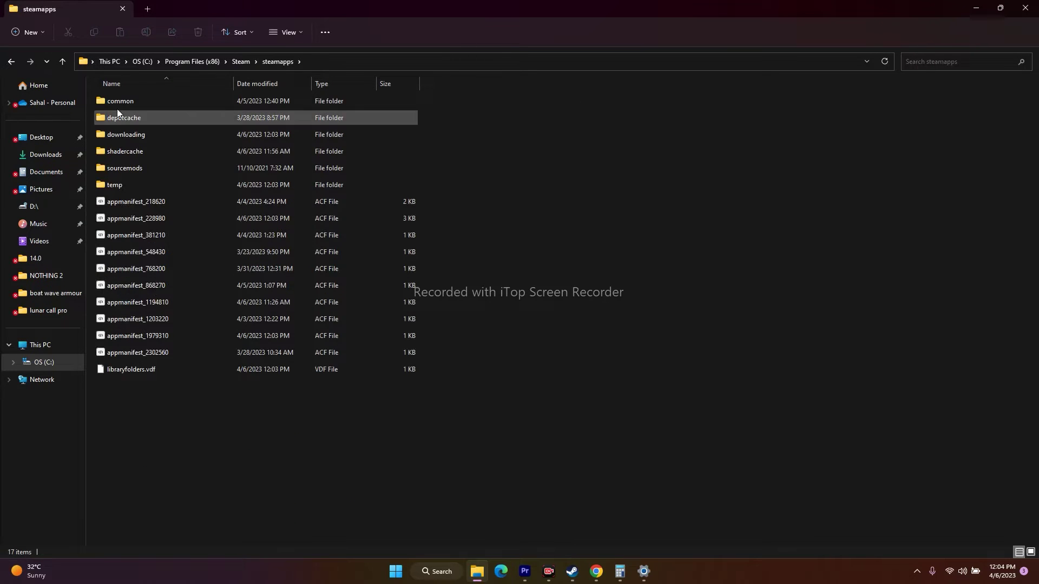
{"action": "double_click", "coordinate": [117, 104]}
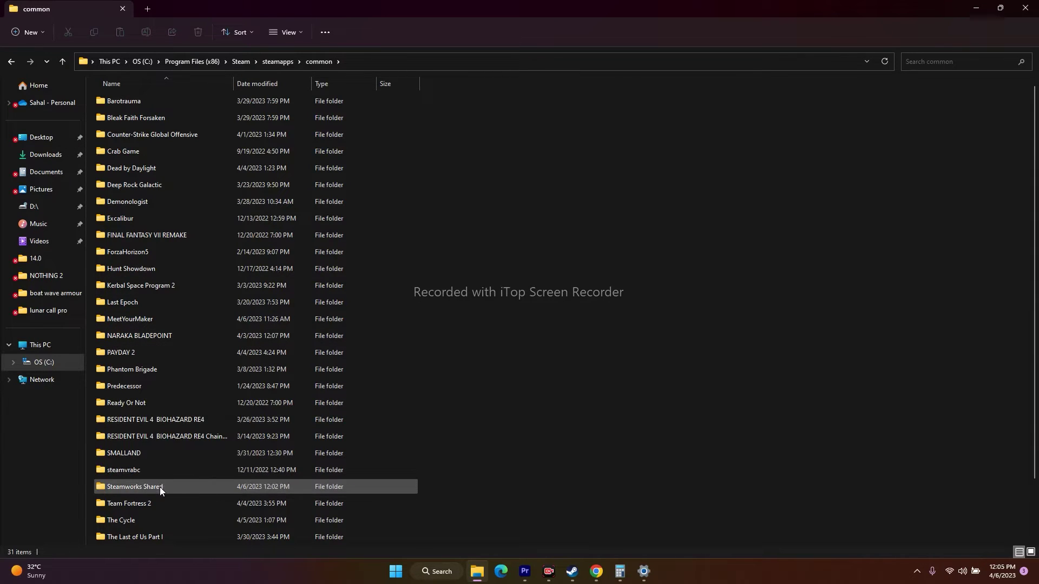
Step: Open the VX game folder, select the VeiledExperts application, and minimise the window
{"action": "scroll", "coordinate": [142, 514], "scroll_direction": "down", "scroll_amount": 2}
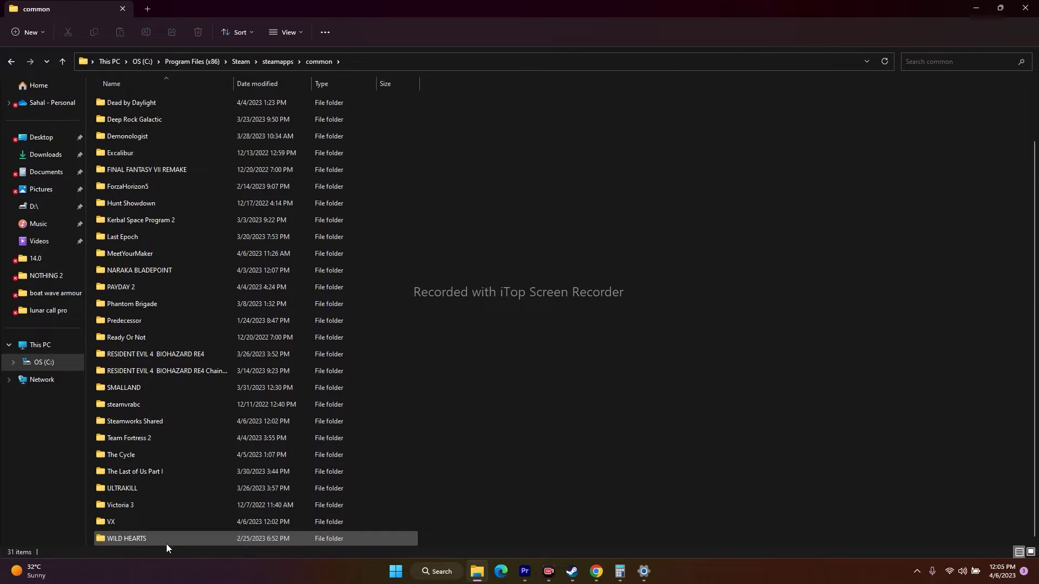
{"action": "left_click", "coordinate": [112, 523]}
{"action": "double_click", "coordinate": [112, 523]}
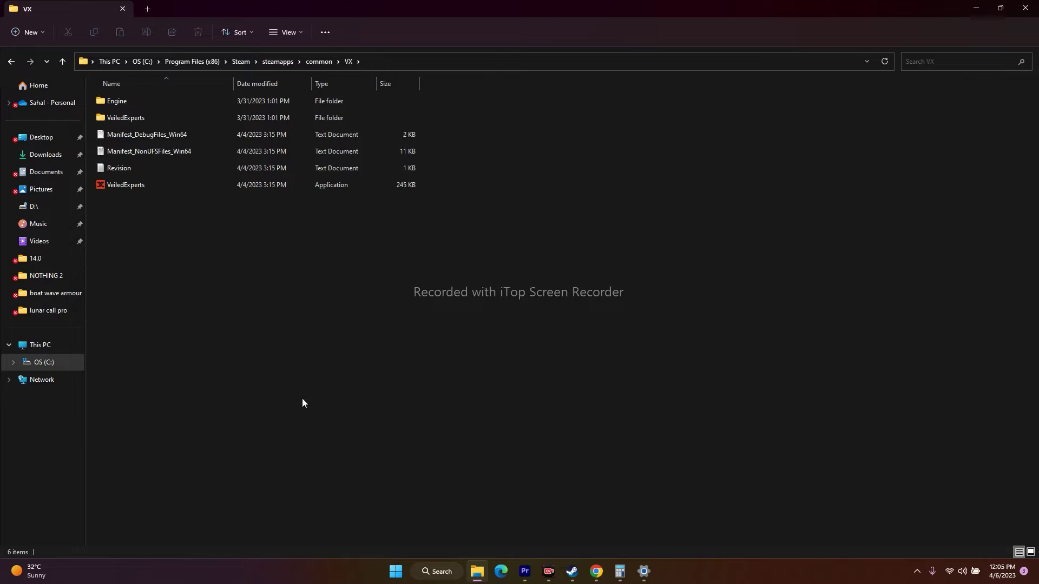
{"action": "left_click", "coordinate": [124, 191]}
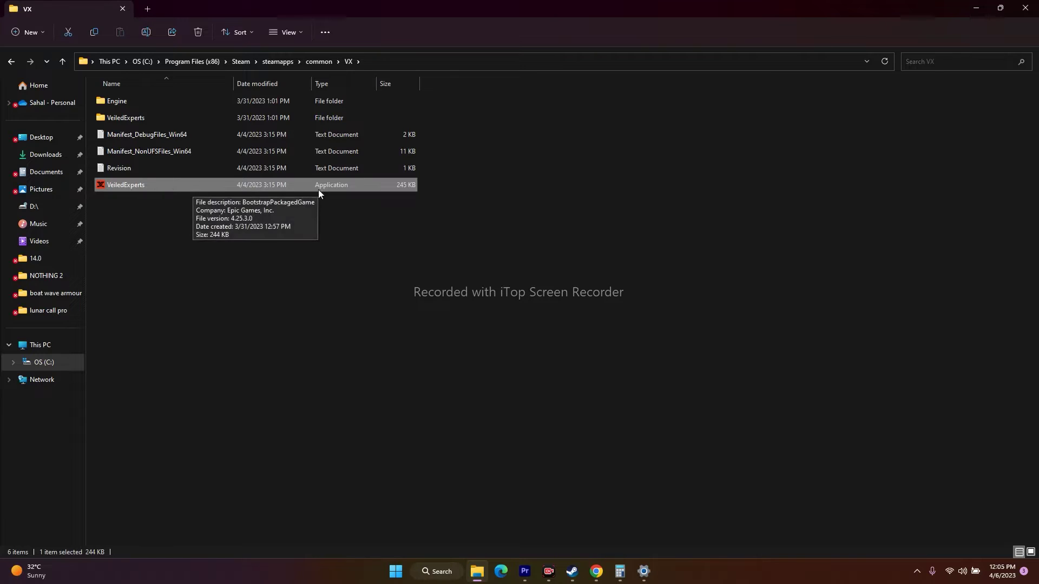
{"action": "left_click", "coordinate": [967, 12]}
Step: From Steam, browse the local files of VEILED EXPERTS FINAL BETA, select the VeiledExperts application, and dismiss the folder and properties windows
{"action": "left_click", "coordinate": [572, 571]}
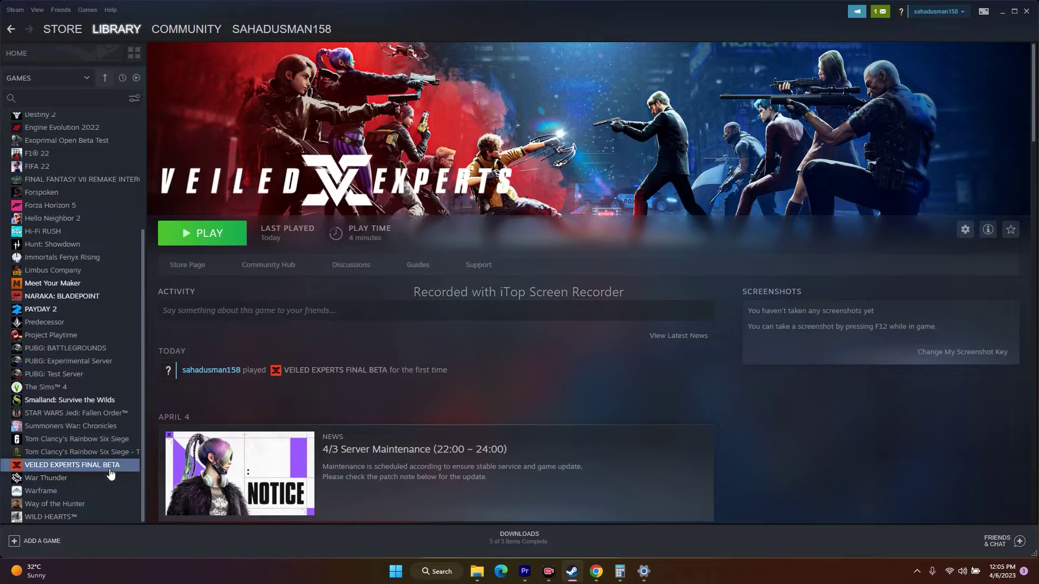
{"action": "right_click", "coordinate": [113, 468]}
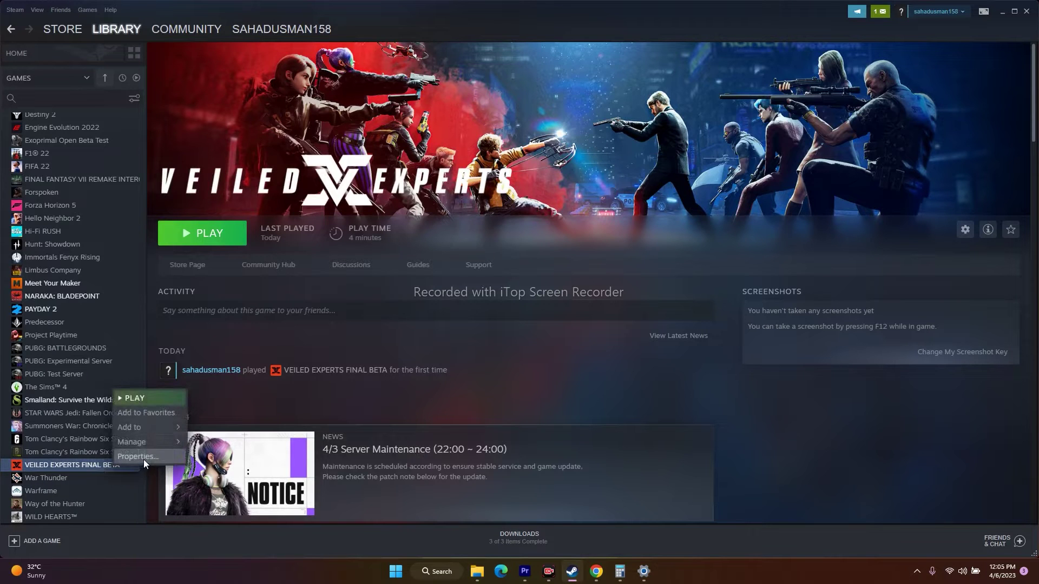
{"action": "left_click", "coordinate": [142, 461]}
{"action": "left_click", "coordinate": [346, 226]}
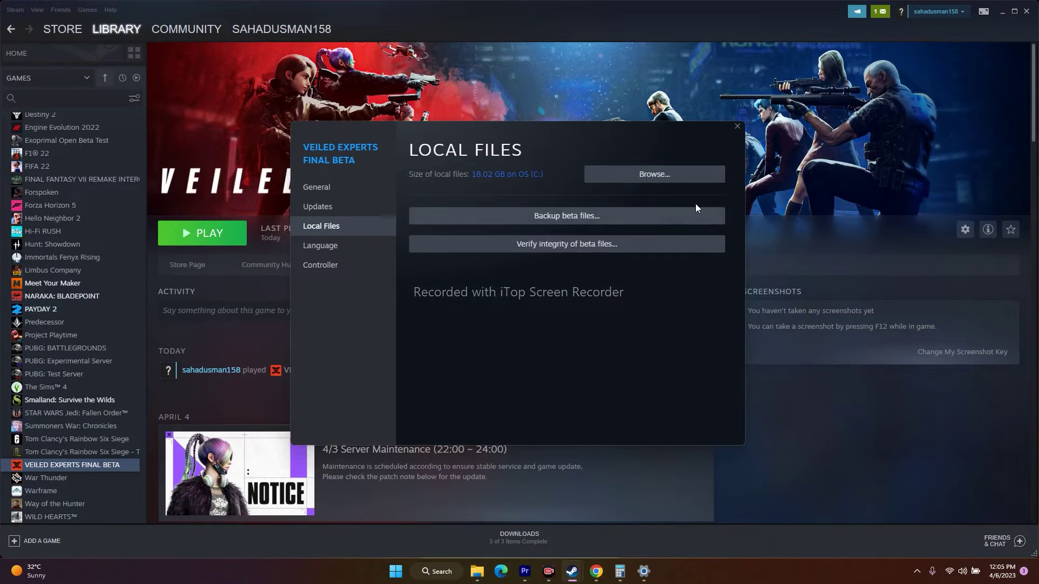
{"action": "left_click", "coordinate": [700, 172]}
{"action": "left_click", "coordinate": [732, 291]}
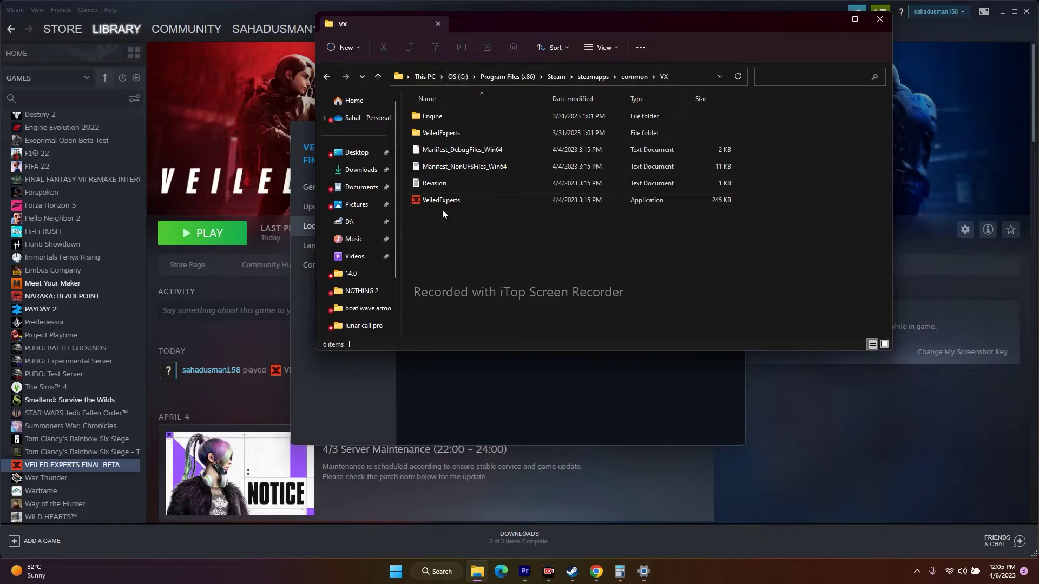
{"action": "left_click", "coordinate": [470, 200]}
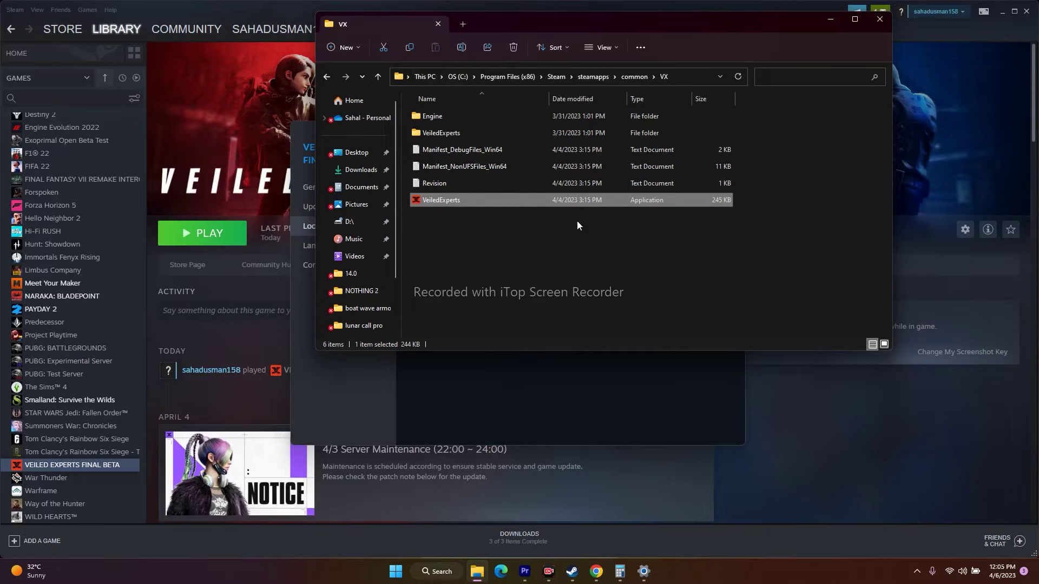
{"action": "left_click", "coordinate": [831, 19]}
{"action": "left_click", "coordinate": [749, 95]}
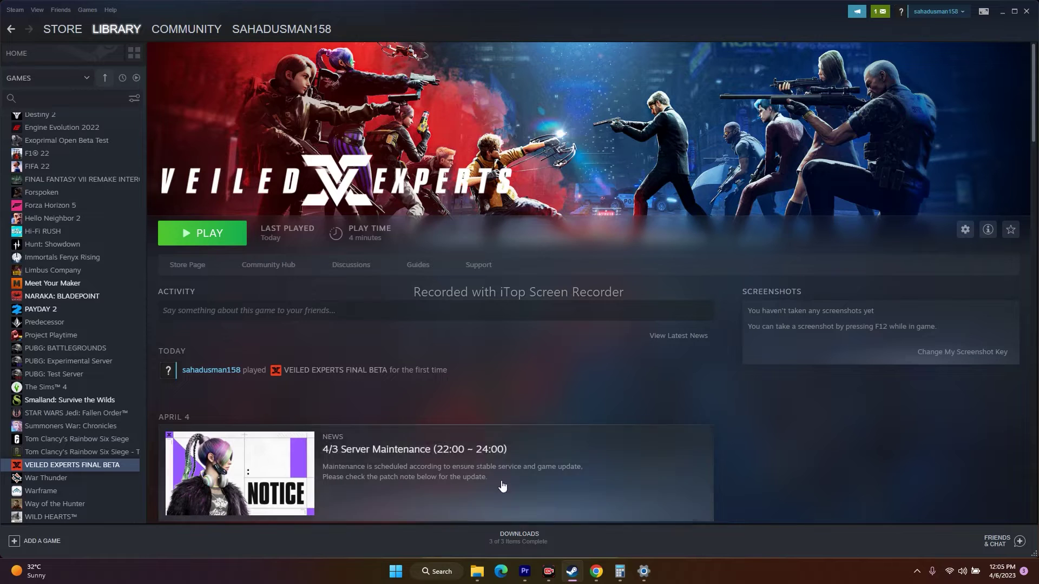
Step: Return to the VX folder and set the VeiledExperts application to always run as an administrator
{"action": "left_click", "coordinate": [477, 572]}
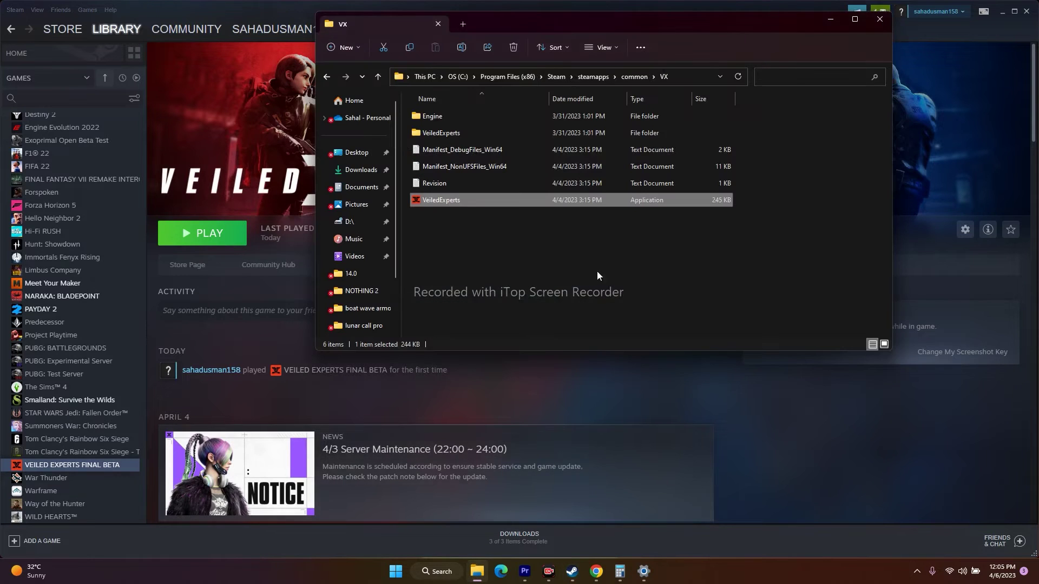
{"action": "left_click", "coordinate": [860, 25]}
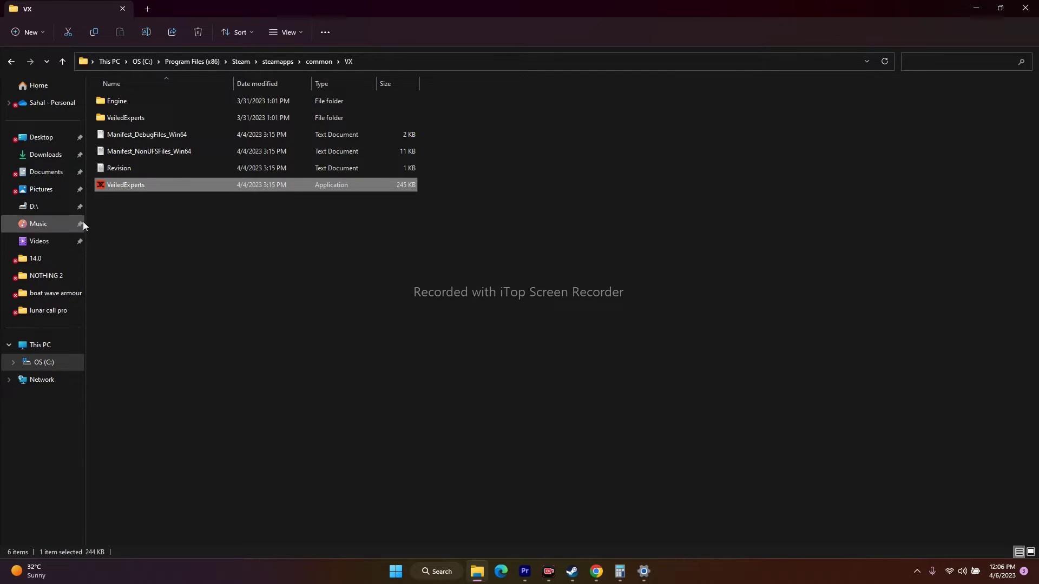
{"action": "right_click", "coordinate": [135, 184]}
{"action": "left_click", "coordinate": [185, 386]}
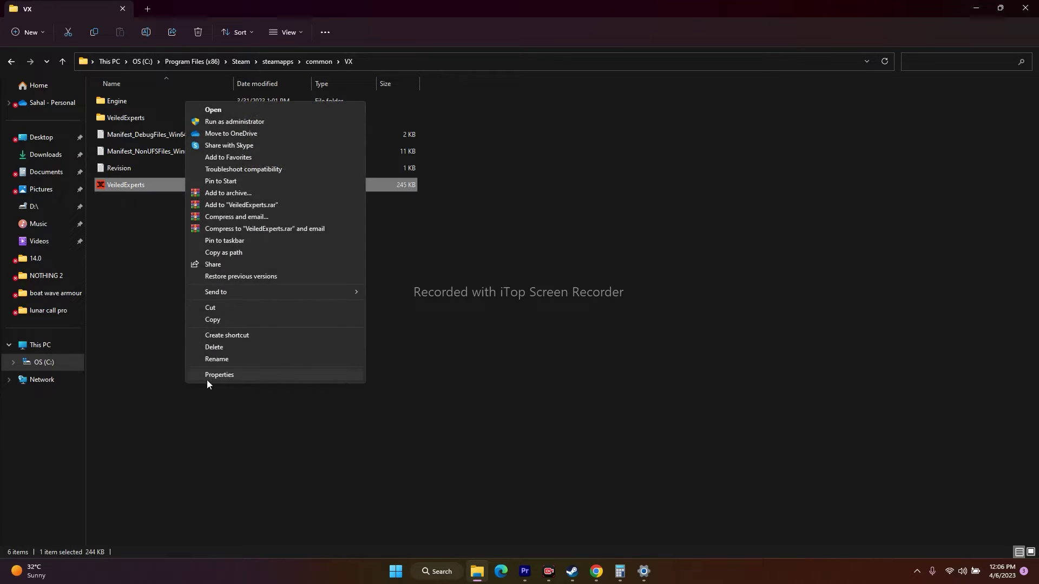
{"action": "left_click", "coordinate": [213, 379]}
{"action": "left_click", "coordinate": [285, 283]}
{"action": "left_click_drag", "start_coordinate": [306, 255], "coordinate": [654, 70]}
{"action": "left_click", "coordinate": [563, 270]}
{"action": "left_click", "coordinate": [731, 357]}
{"action": "left_click", "coordinate": [643, 356]}
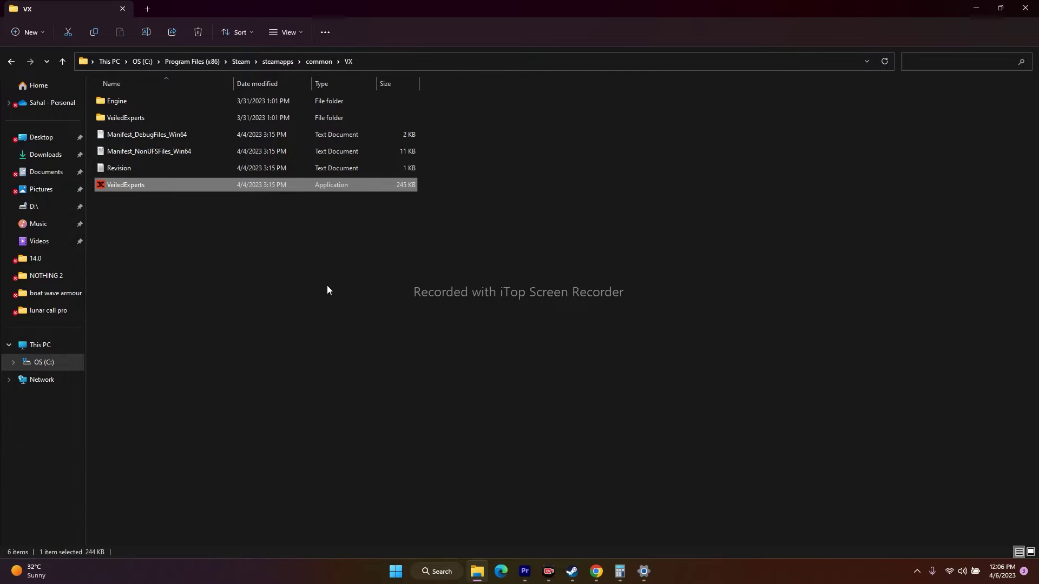
Step: Enable compatibility mode for Windows 8 in the VeiledExperts application's properties and apply it
{"action": "right_click", "coordinate": [158, 187]}
{"action": "left_click", "coordinate": [191, 390]}
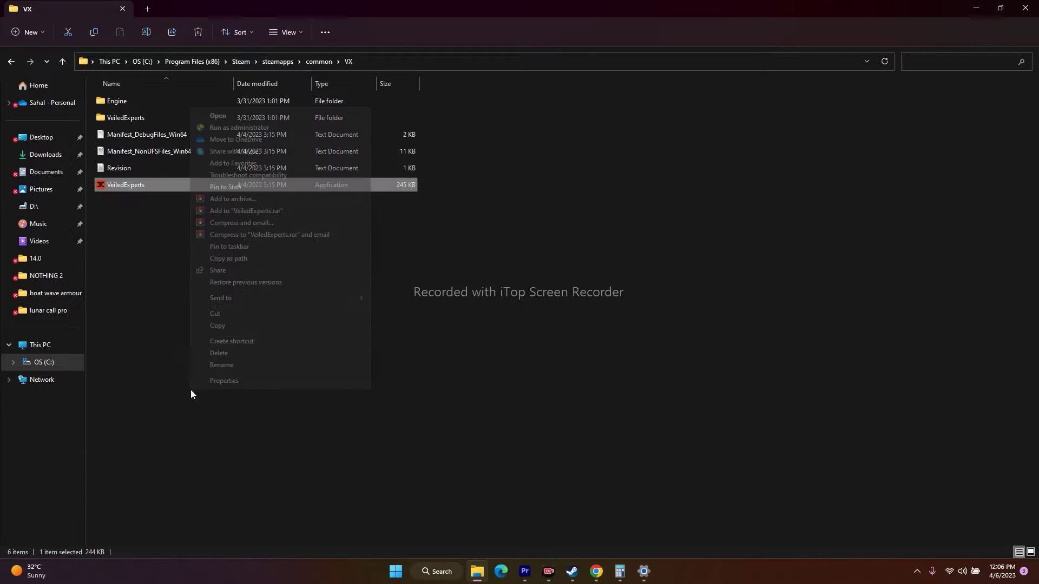
{"action": "left_click", "coordinate": [224, 382]}
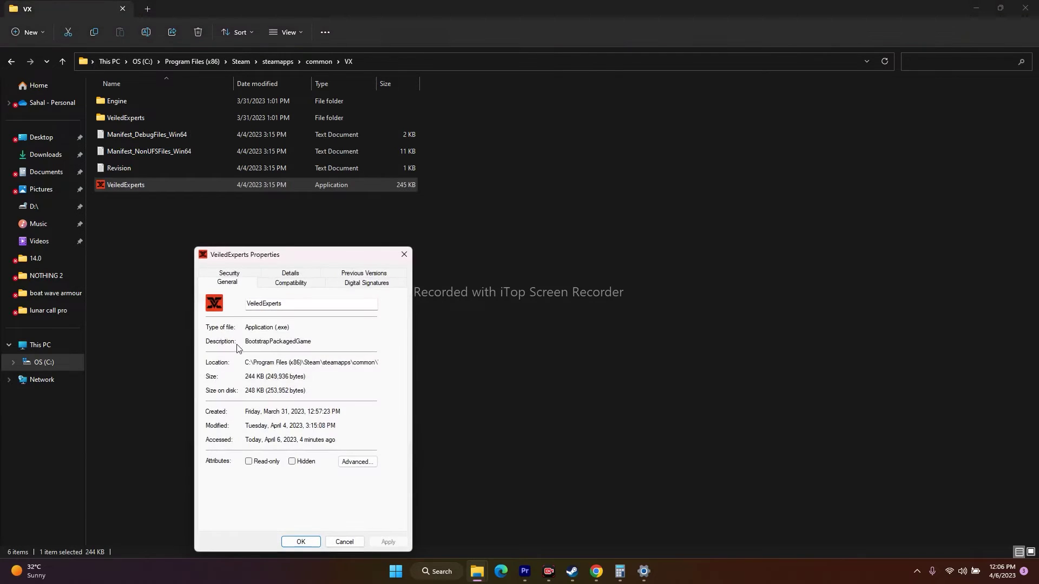
{"action": "left_click", "coordinate": [276, 292]}
{"action": "left_click_drag", "start_coordinate": [298, 254], "coordinate": [636, 147]}
{"action": "left_click", "coordinate": [552, 248]}
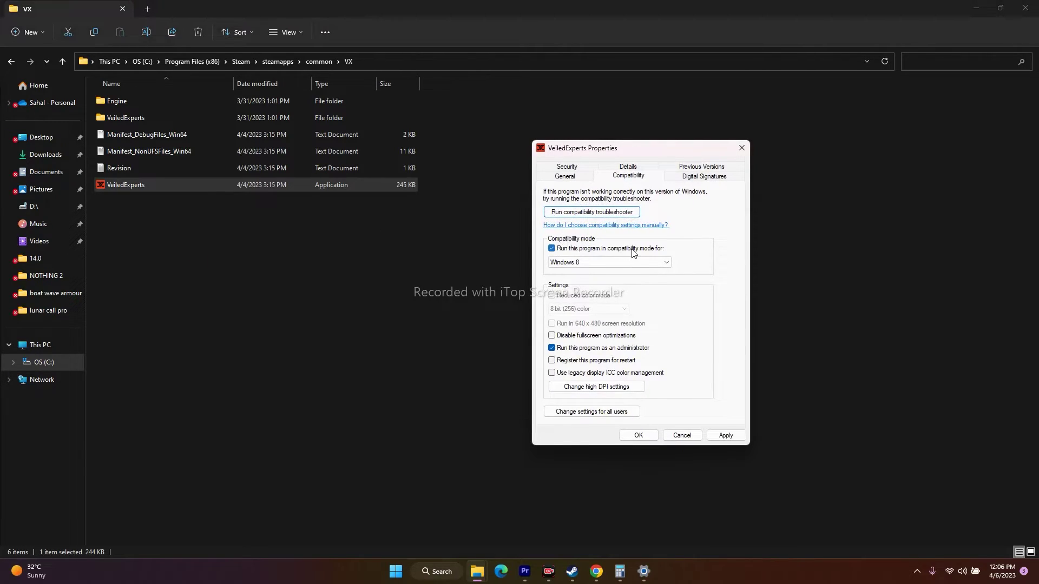
{"action": "left_click", "coordinate": [593, 265]}
{"action": "left_click", "coordinate": [588, 292]}
{"action": "left_click", "coordinate": [585, 264]}
{"action": "left_click", "coordinate": [582, 292]}
{"action": "left_click", "coordinate": [727, 434]}
{"action": "left_click", "coordinate": [638, 435]}
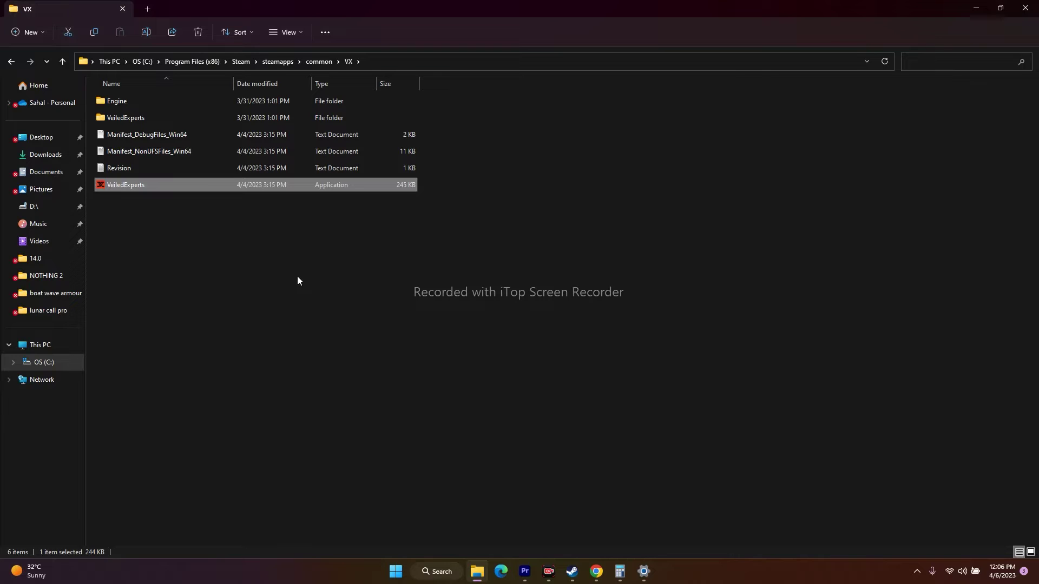
Step: Reopen the VeiledExperts compatibility settings, reselect Windows 8, apply the settings, and close the VX folder
{"action": "right_click", "coordinate": [197, 187]}
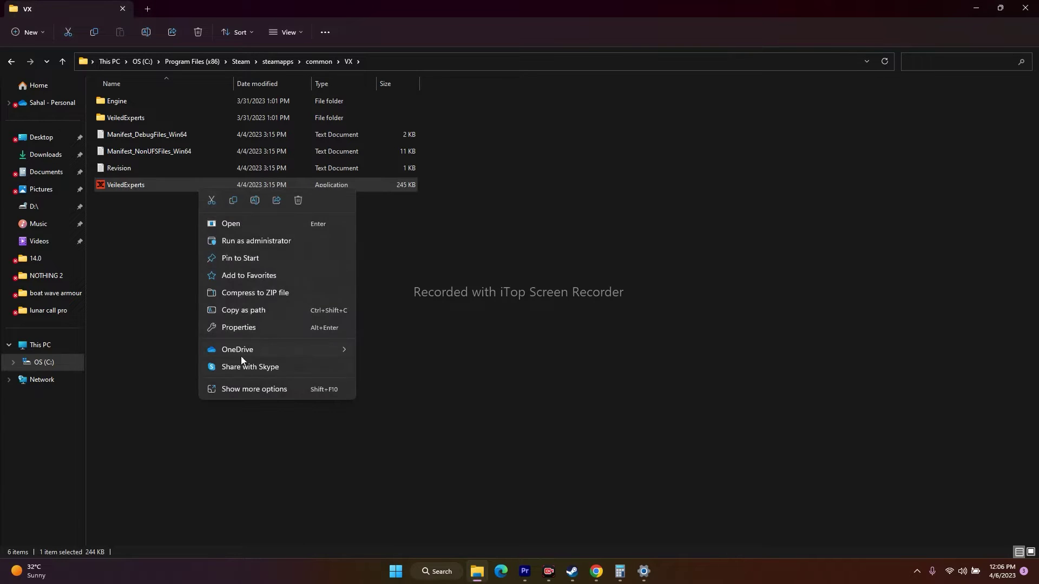
{"action": "left_click", "coordinate": [242, 385]}
{"action": "left_click", "coordinate": [282, 376]}
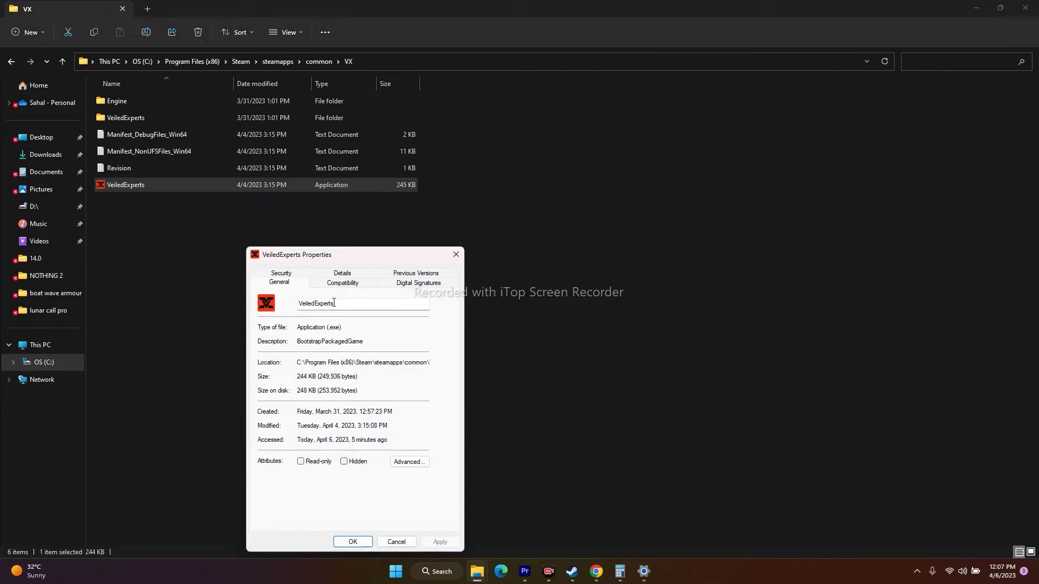
{"action": "left_click", "coordinate": [343, 282]}
{"action": "left_click", "coordinate": [324, 369]}
{"action": "left_click", "coordinate": [292, 400]}
{"action": "left_click", "coordinate": [323, 369]}
{"action": "left_click", "coordinate": [296, 406]}
{"action": "left_click", "coordinate": [440, 541]}
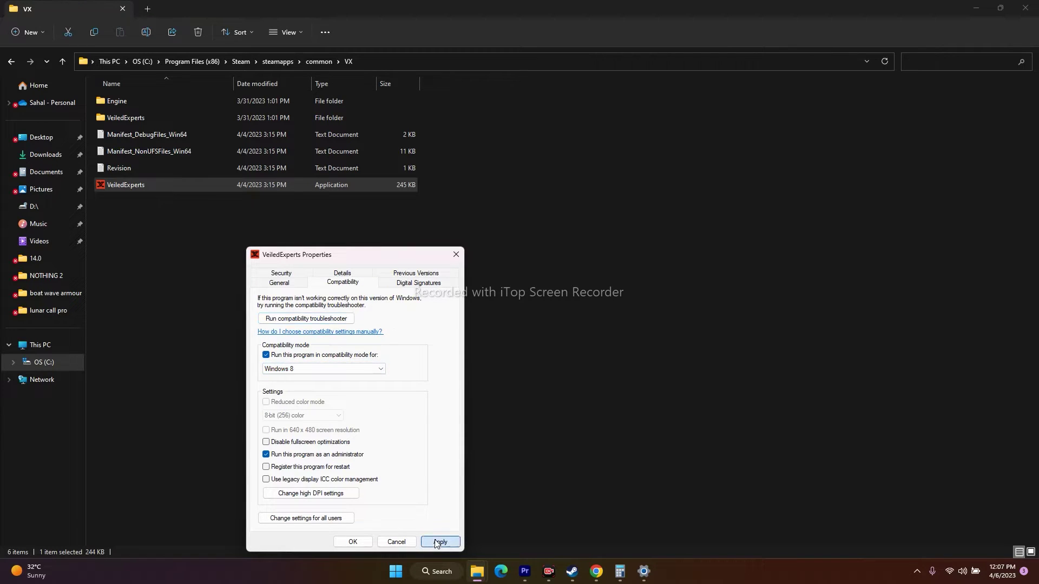
{"action": "left_click", "coordinate": [348, 543]}
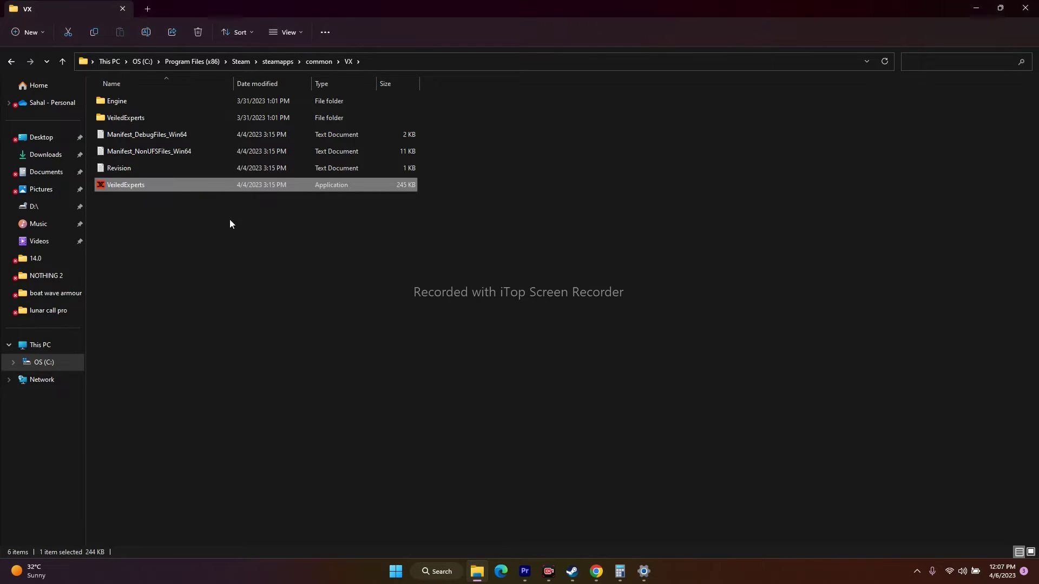
{"action": "left_click", "coordinate": [1025, 7]}
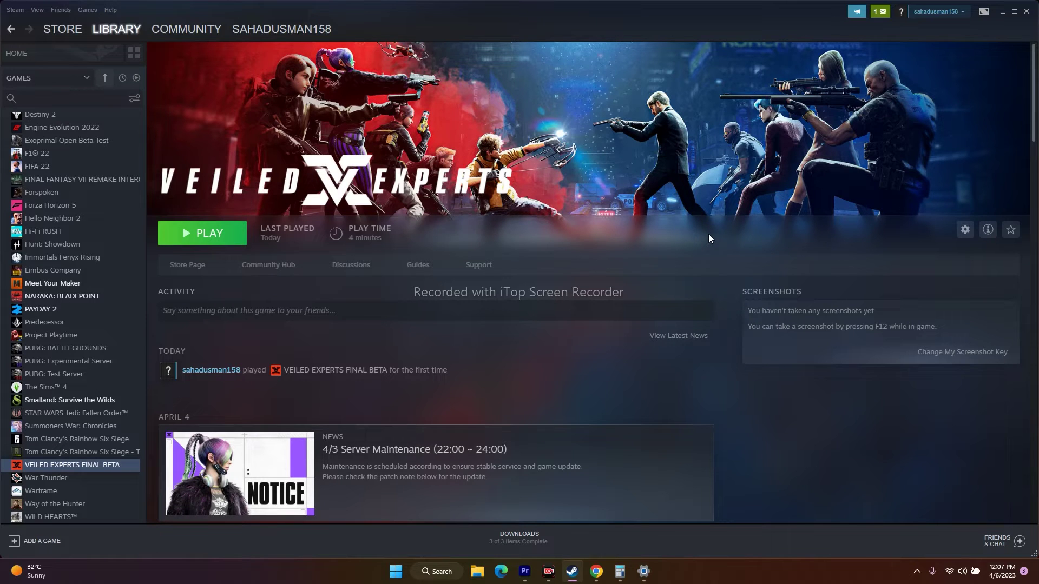
Step: Minimize Steam, bring up the Windows Update settings window that is already open, and close it
{"action": "left_click", "coordinate": [1002, 11]}
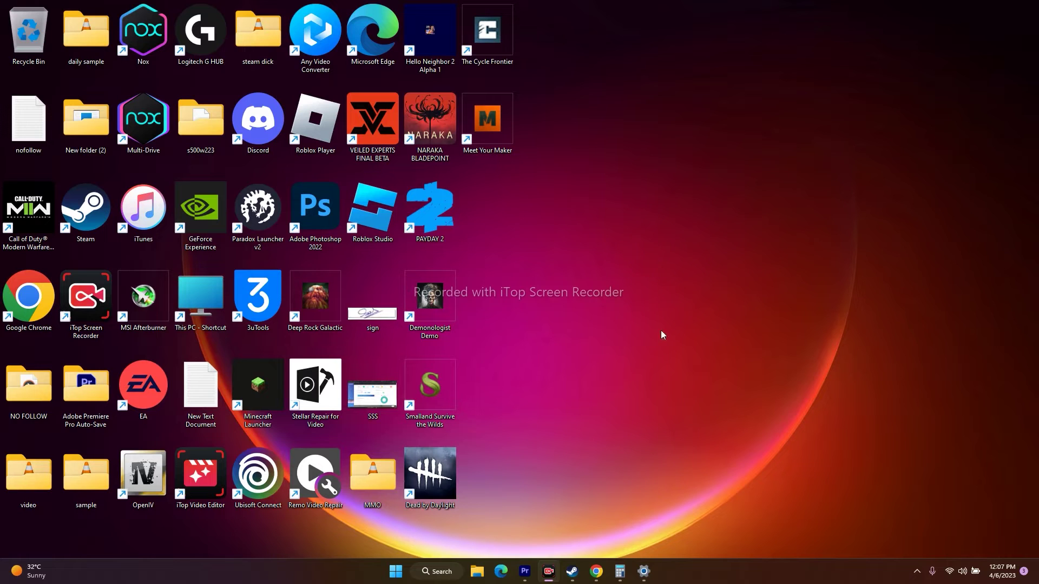
{"action": "left_click", "coordinate": [643, 572]}
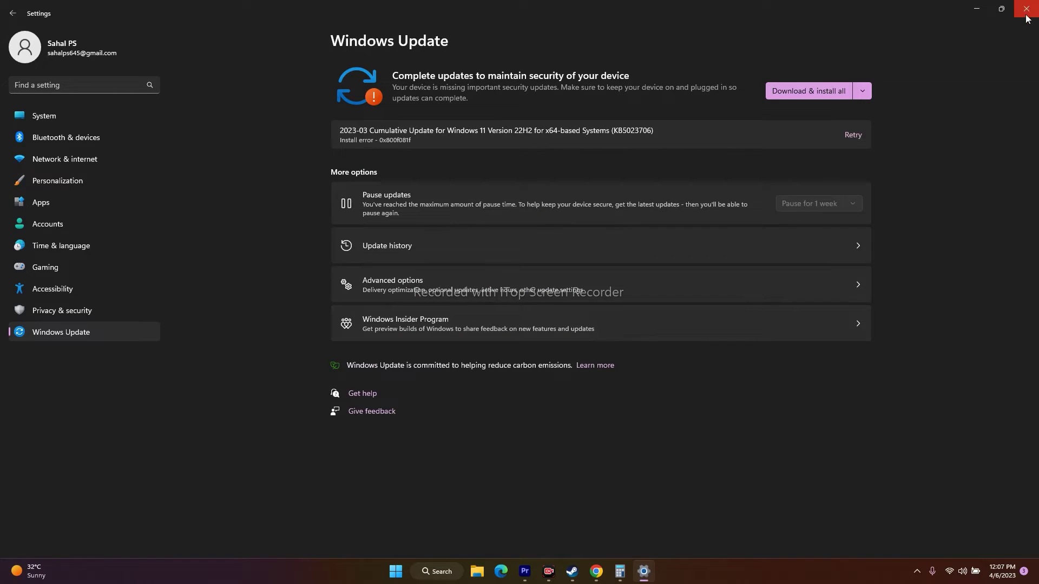
{"action": "key", "text": "alt+F4"}
Step: Open Language & region under Time & language in Windows Settings, view the languages available to install, and cancel the language chooser
{"action": "left_click", "coordinate": [459, 579]}
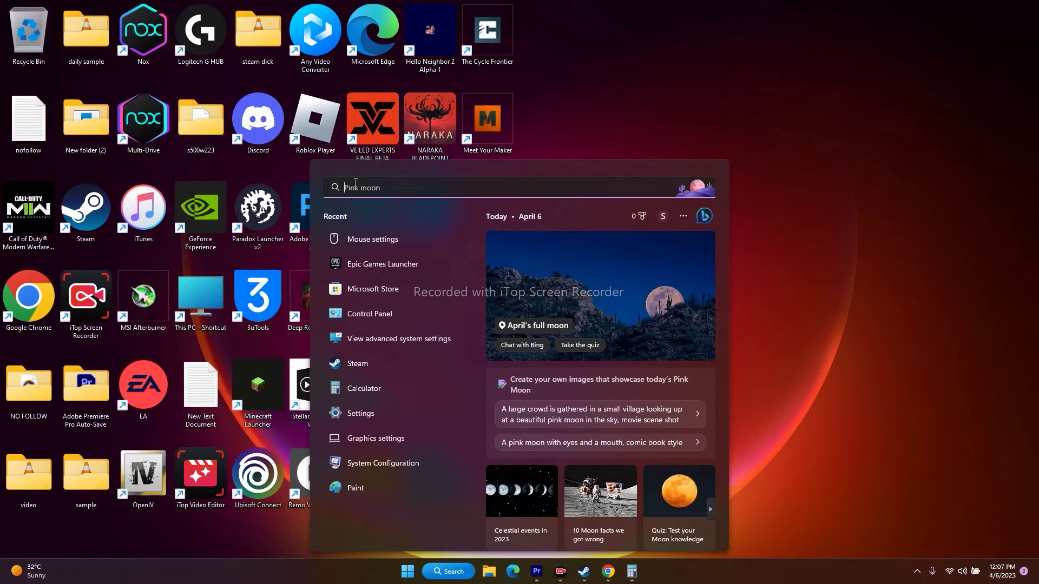
{"action": "left_click", "coordinate": [385, 417]}
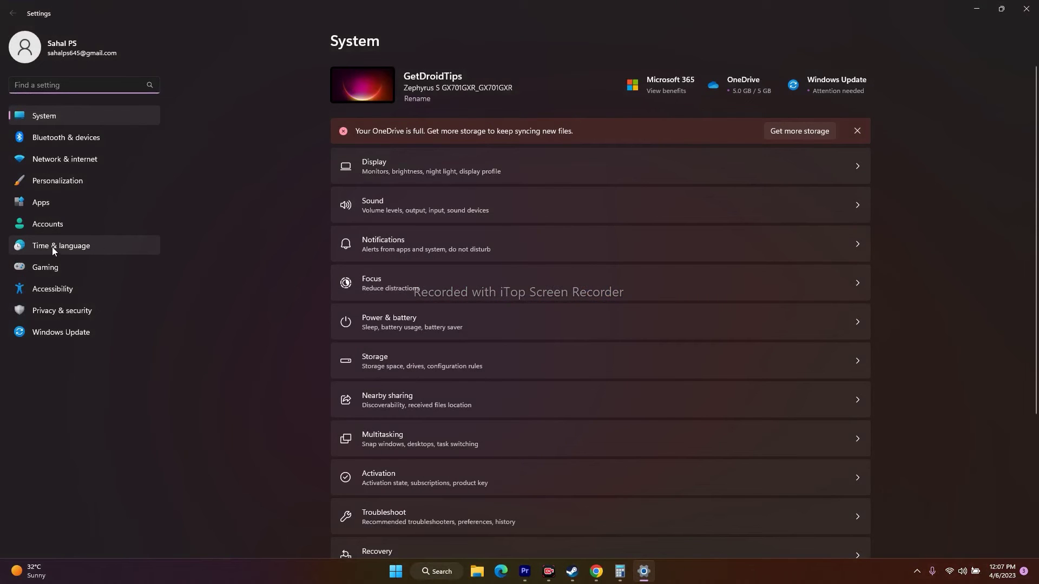
{"action": "left_click", "coordinate": [69, 248]}
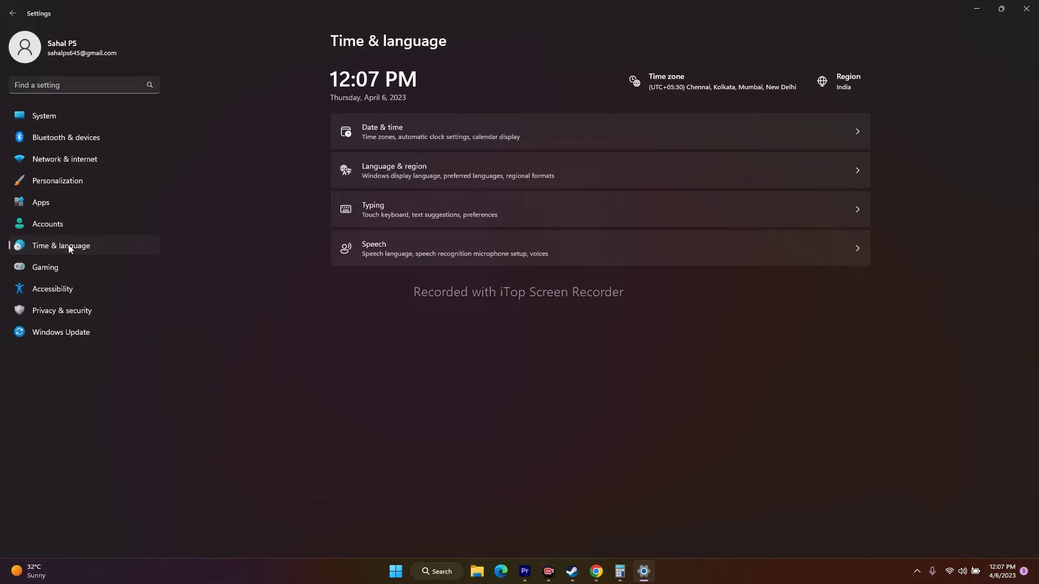
{"action": "left_click", "coordinate": [398, 167]}
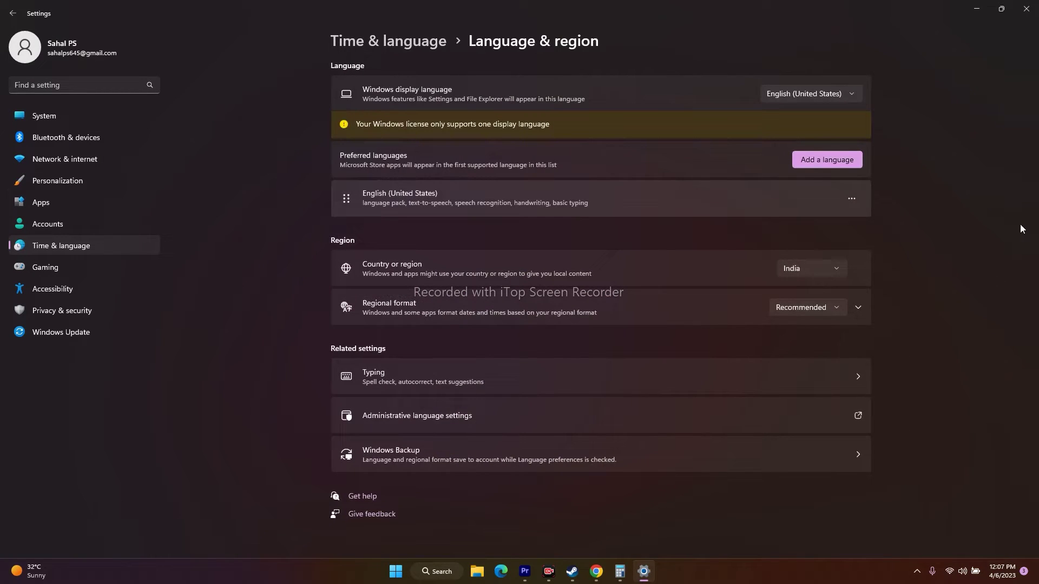
{"action": "left_click", "coordinate": [823, 160]}
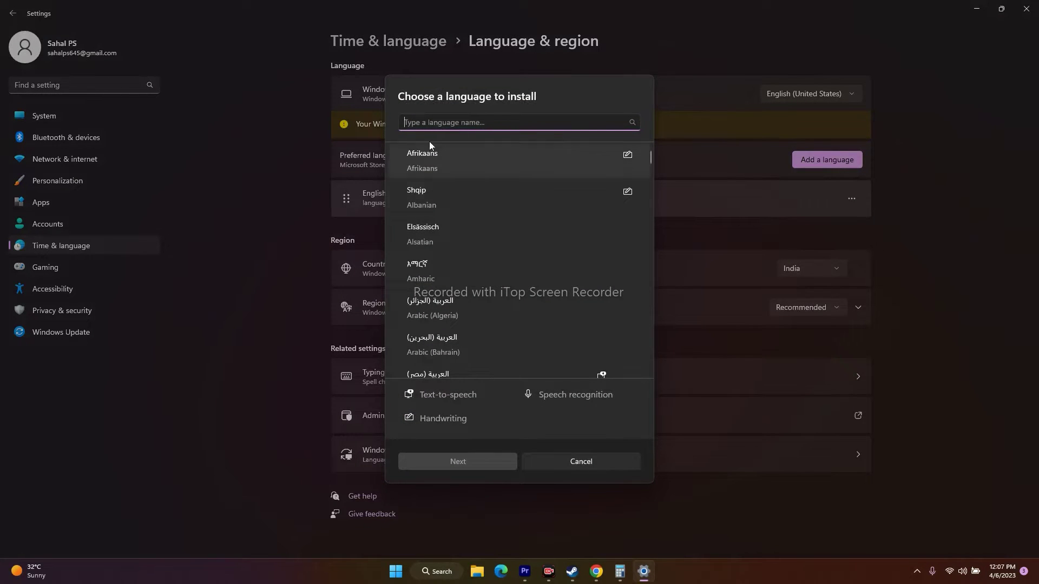
{"action": "left_click", "coordinate": [573, 460]}
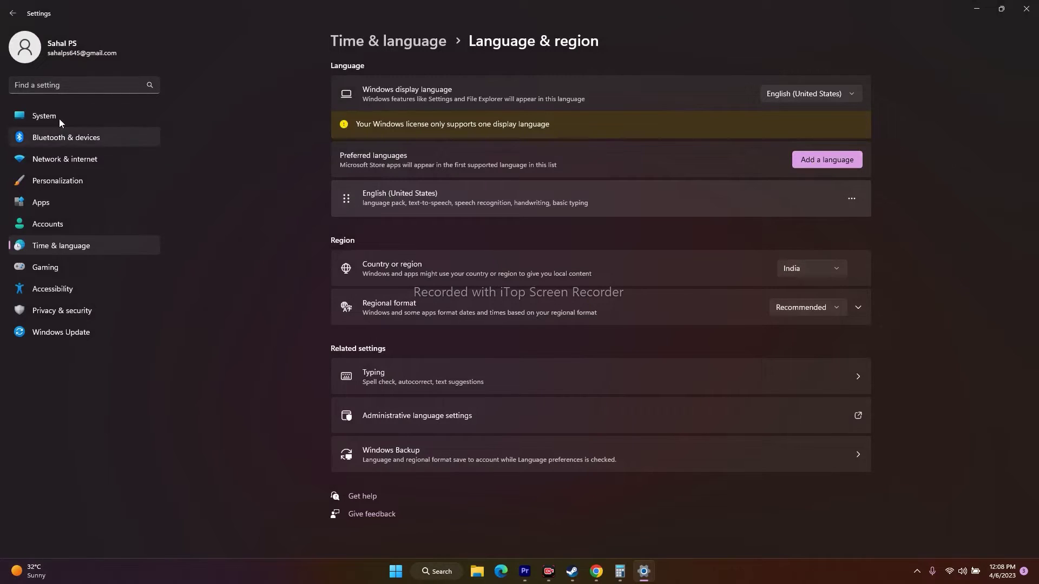
Step: Check the automatic time and time zone options in the Date & time settings, and close Settings
{"action": "left_click", "coordinate": [13, 13]}
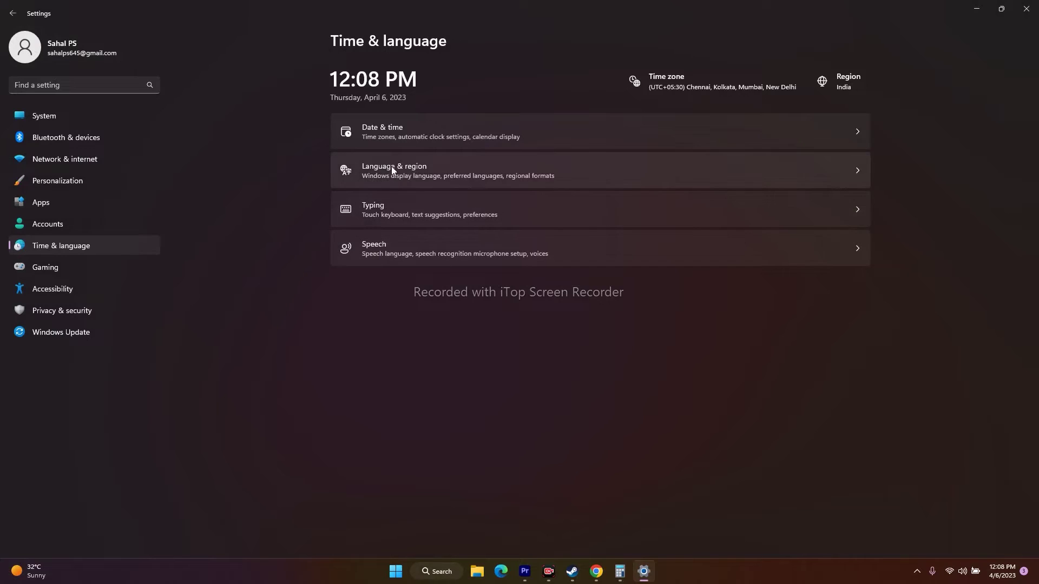
{"action": "left_click", "coordinate": [414, 127]}
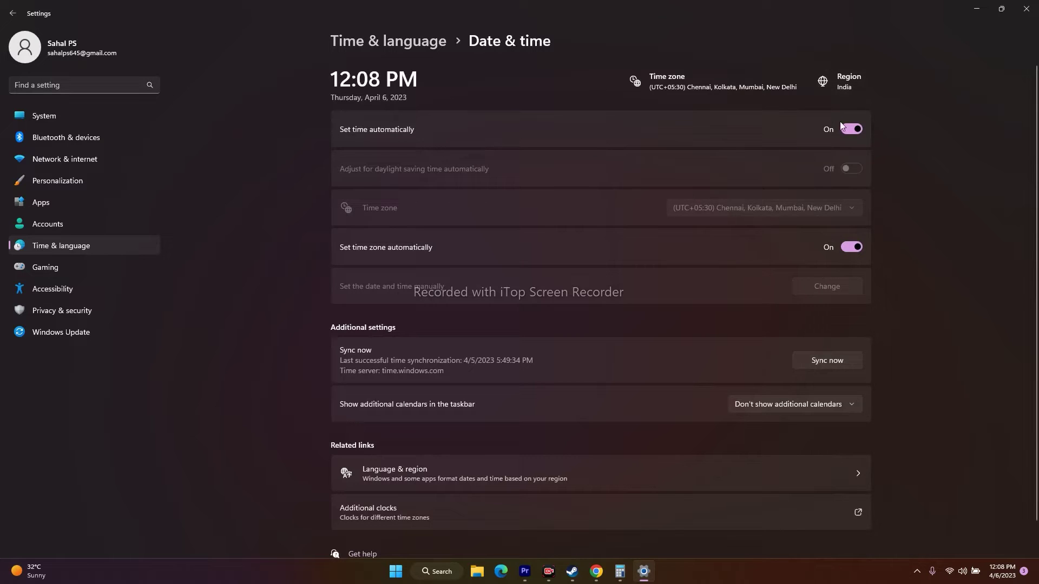
{"action": "left_click", "coordinate": [1027, 9]}
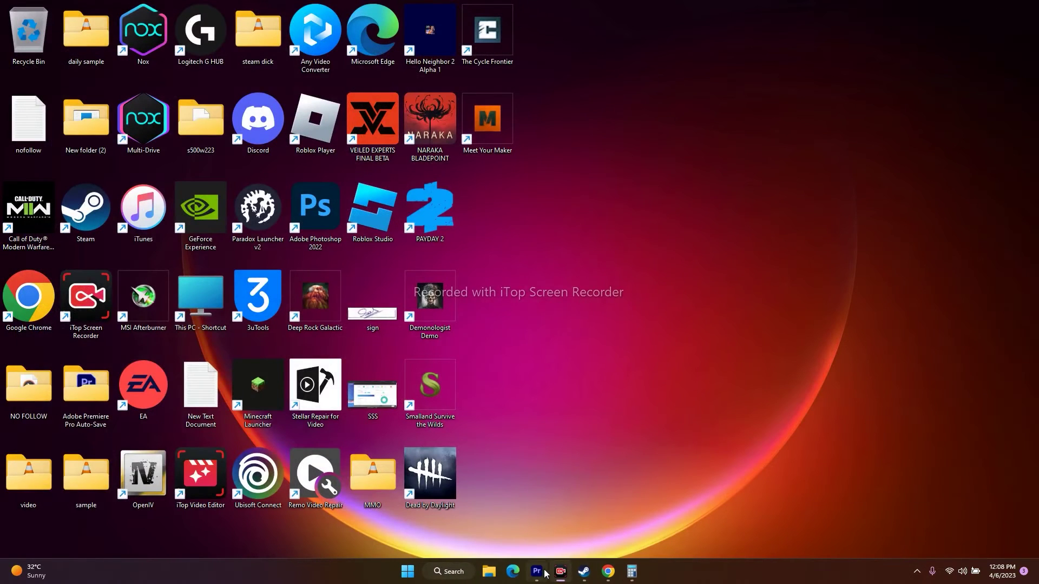
Step: With Steam minimized, look through the Documents folder in File Explorer and close the window
{"action": "left_click", "coordinate": [583, 572]}
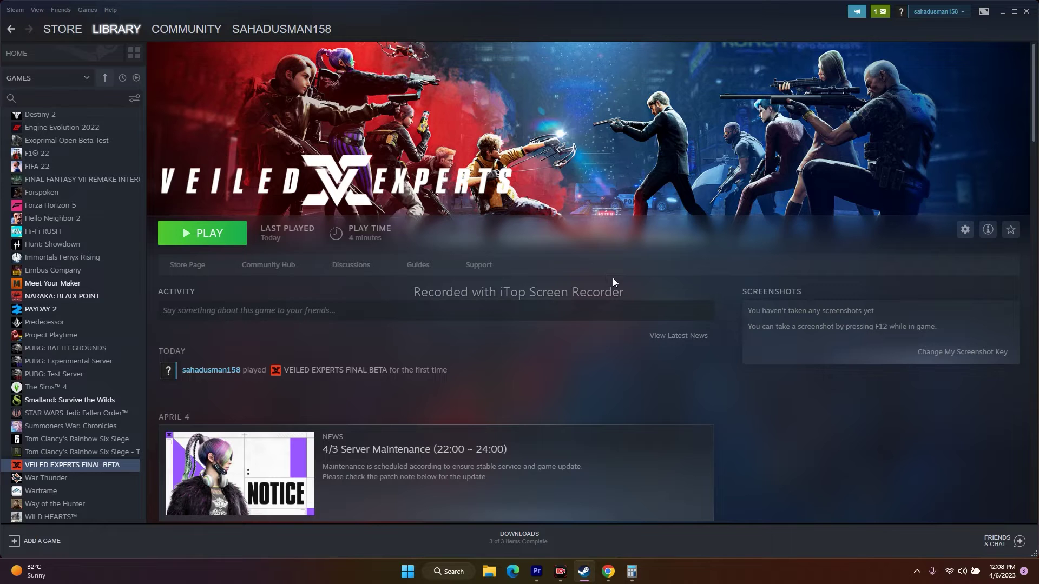
{"action": "left_click", "coordinate": [1004, 15]}
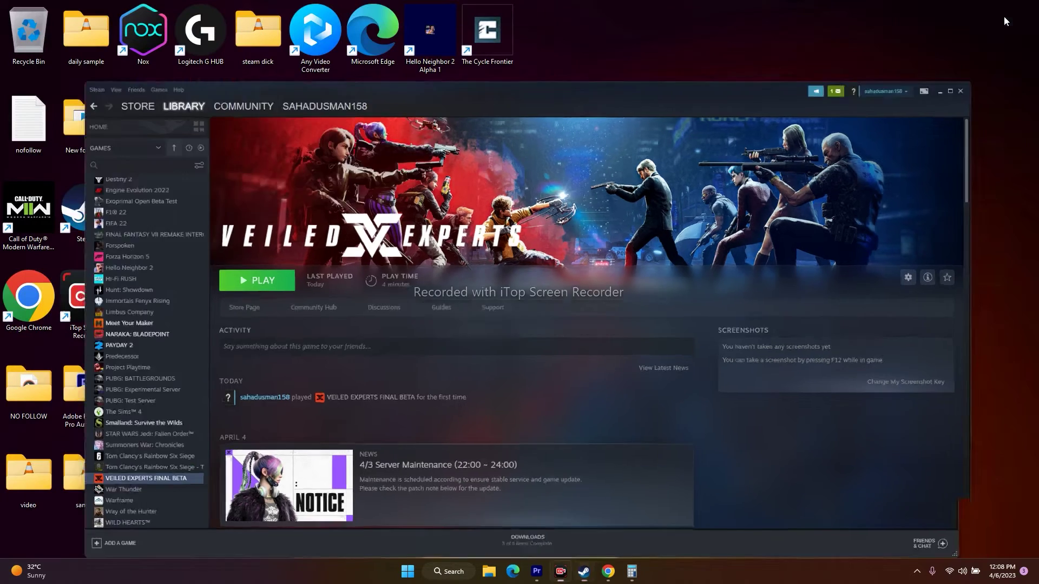
{"action": "left_click", "coordinate": [488, 573]}
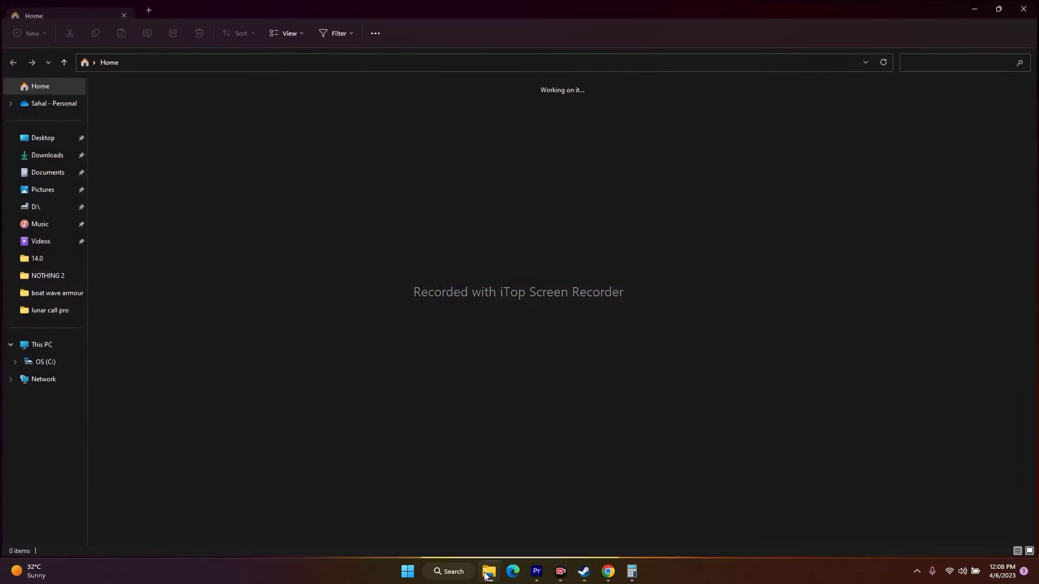
{"action": "left_click", "coordinate": [52, 172]}
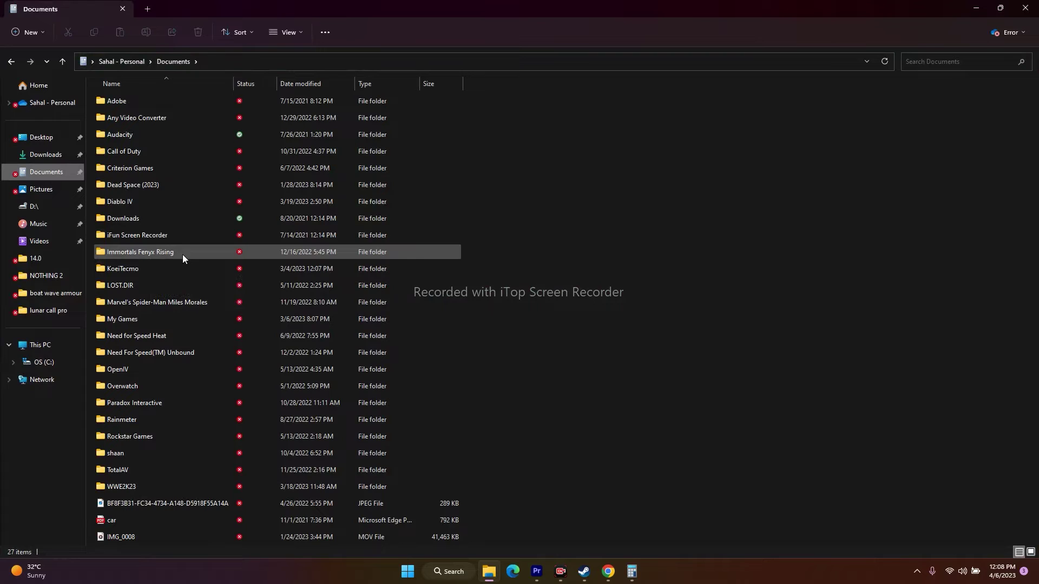
{"action": "mouse_move", "coordinate": [183, 256]}
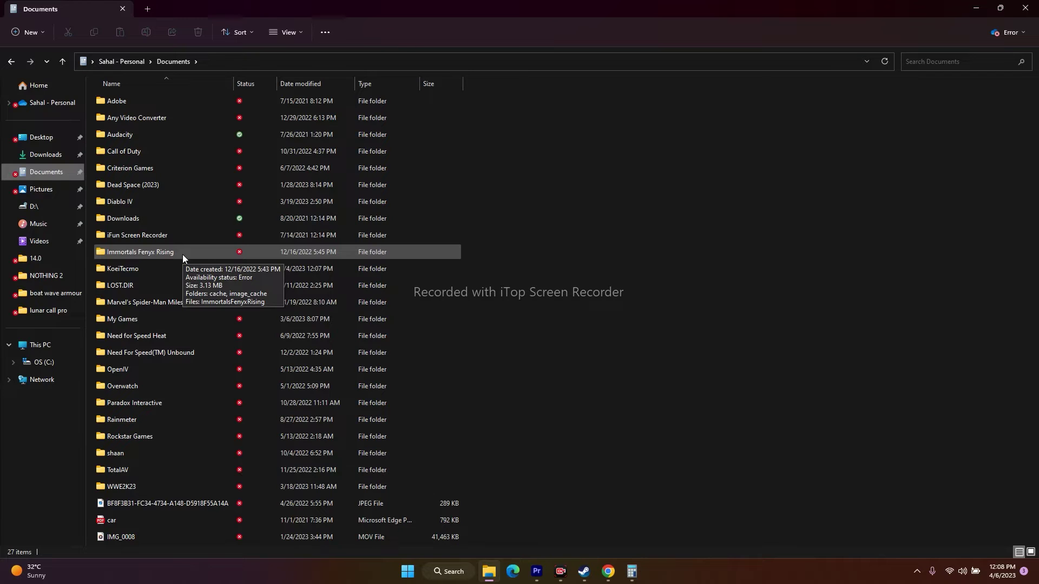
{"action": "left_click", "coordinate": [1025, 8]}
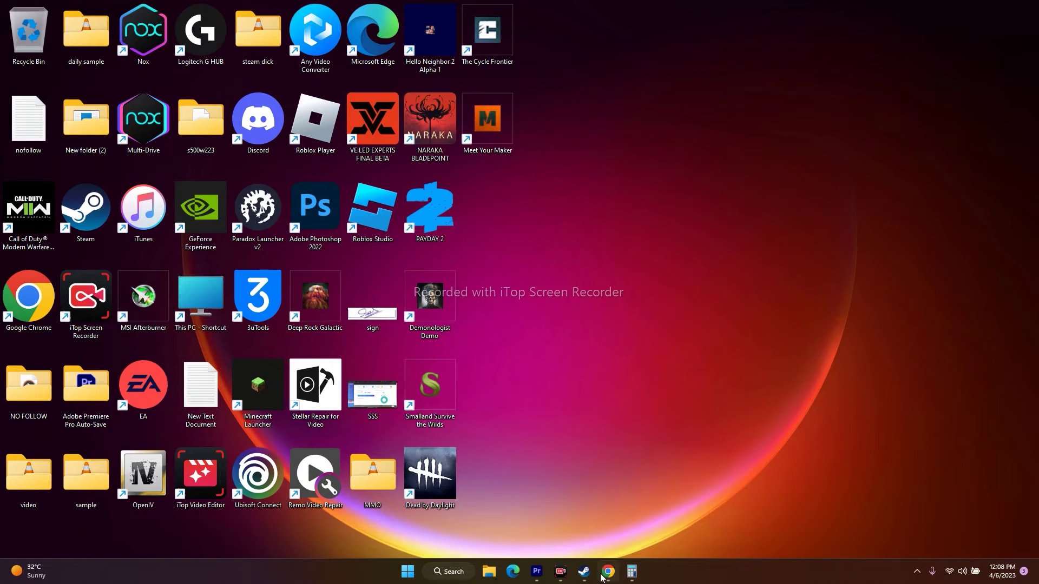
Step: Minimize Steam and open the Windows Defender Firewall list of allowed apps from Control Panel
{"action": "left_click", "coordinate": [584, 572]}
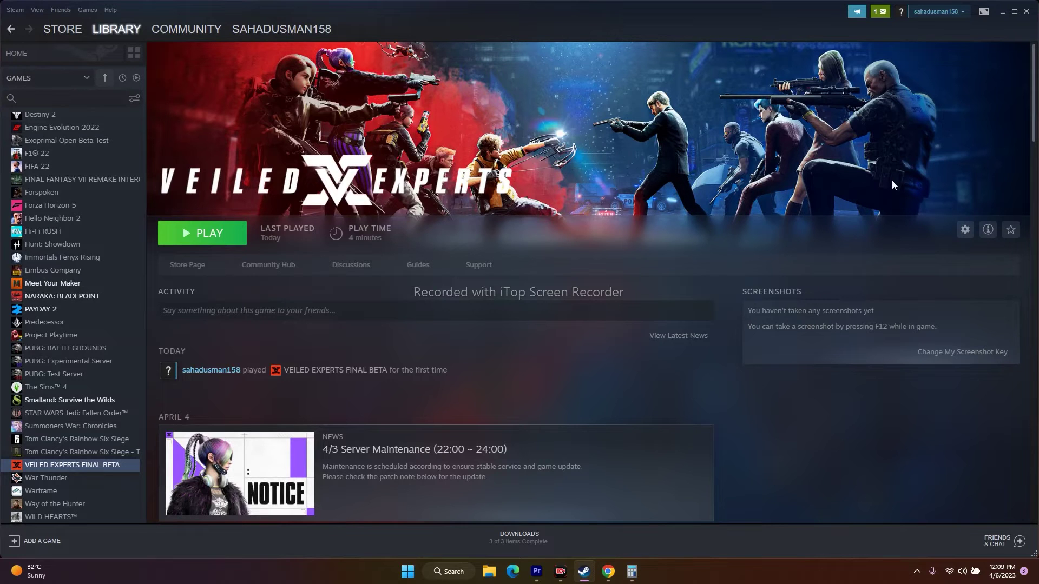
{"action": "left_click", "coordinate": [1002, 12]}
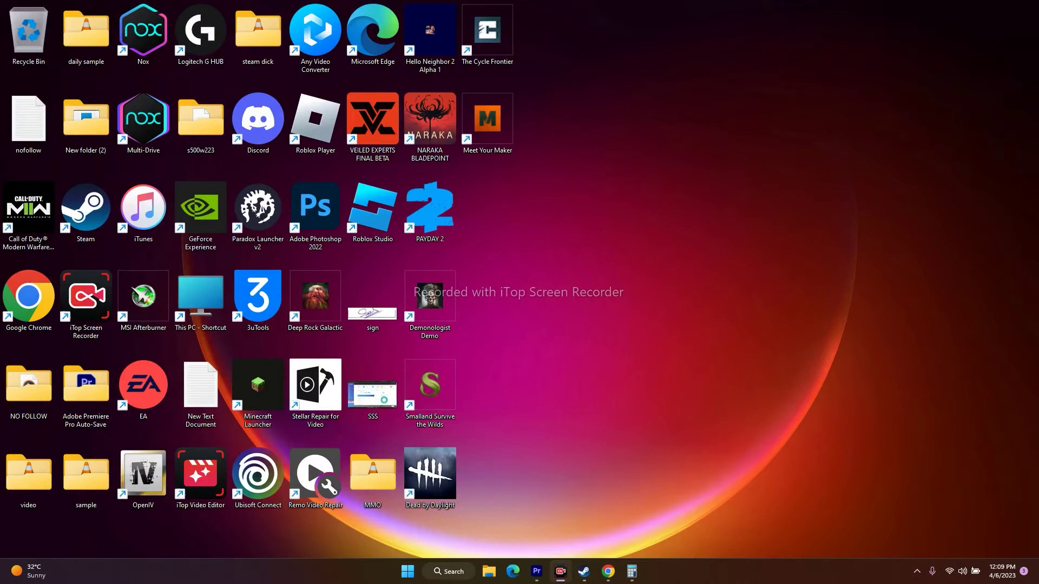
{"action": "left_click", "coordinate": [459, 577]}
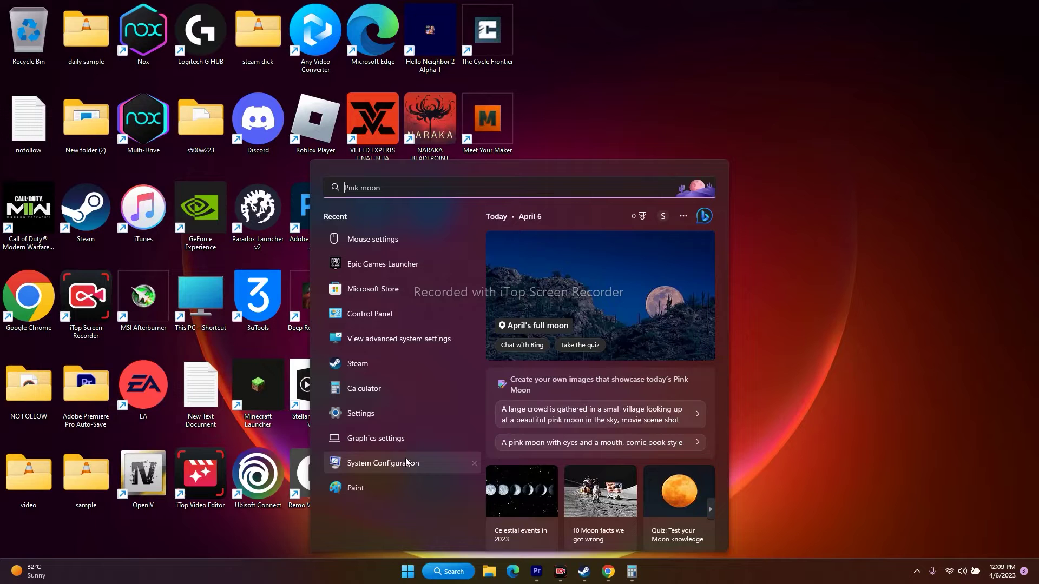
{"action": "left_click", "coordinate": [398, 314]}
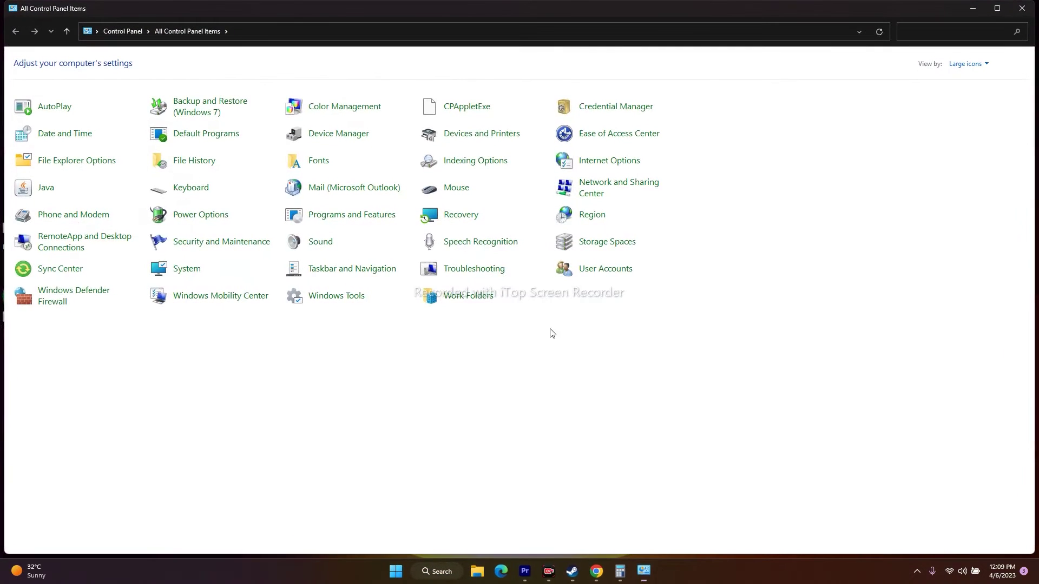
{"action": "left_click", "coordinate": [55, 298]}
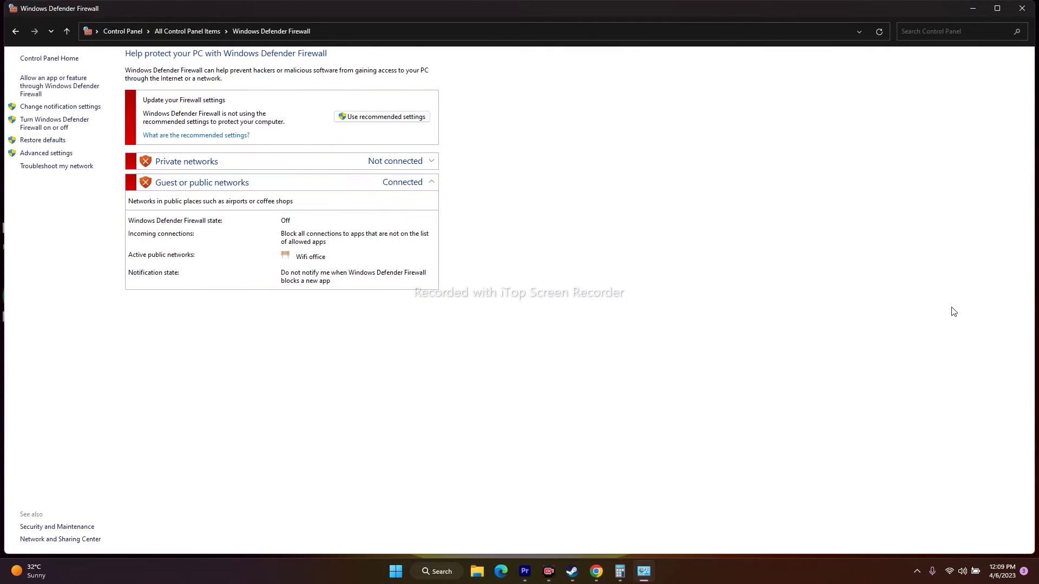
{"action": "left_click", "coordinate": [32, 86]}
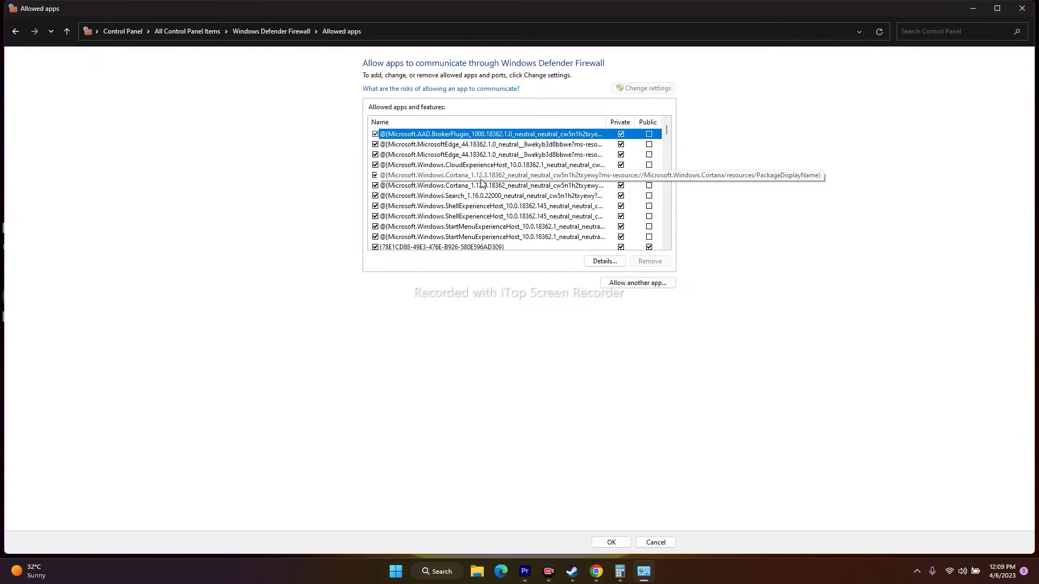
Step: Find VEILED EXPERTS FINAL BETA in the allowed apps list and allow it on private networks
{"action": "scroll", "coordinate": [481, 184], "scroll_direction": "down", "scroll_amount": 4}
{"action": "scroll", "coordinate": [481, 184], "scroll_direction": "down", "scroll_amount": 15}
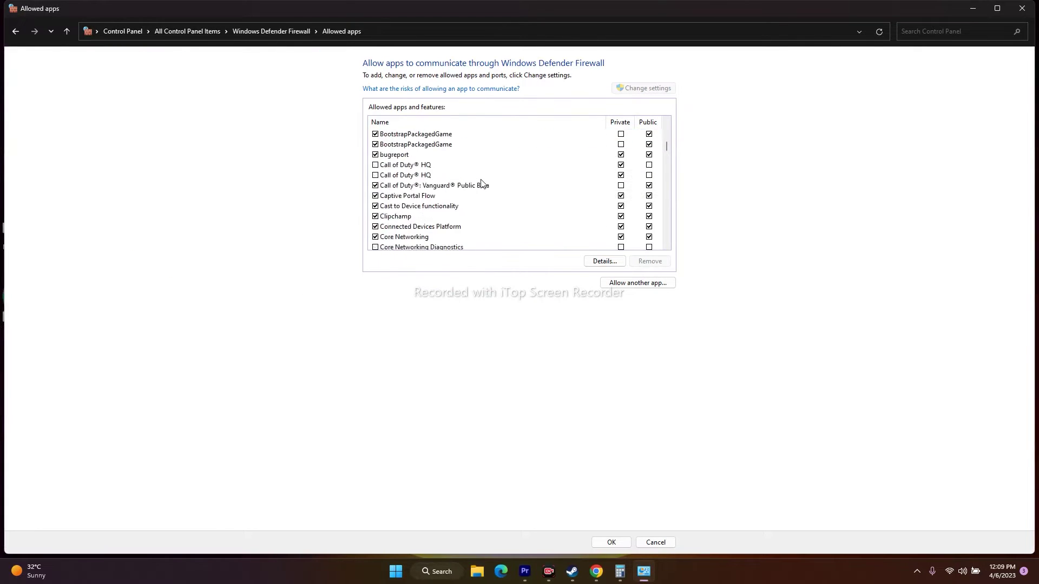
{"action": "scroll", "coordinate": [481, 184], "scroll_direction": "down", "scroll_amount": 15}
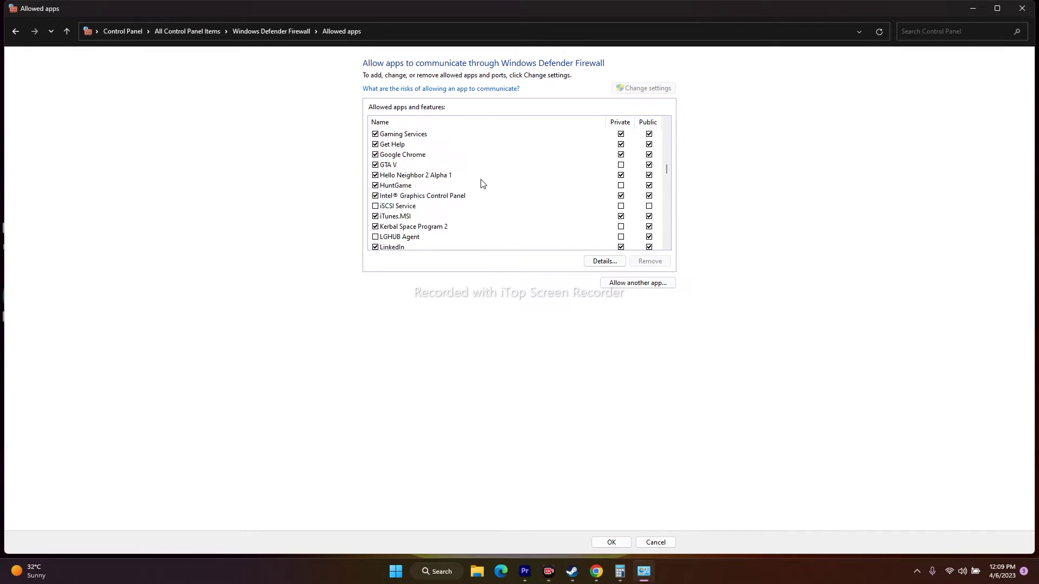
{"action": "scroll", "coordinate": [481, 184], "scroll_direction": "down", "scroll_amount": 5}
{"action": "scroll", "coordinate": [481, 184], "scroll_direction": "down", "scroll_amount": 13}
{"action": "scroll", "coordinate": [481, 184], "scroll_direction": "down", "scroll_amount": 15}
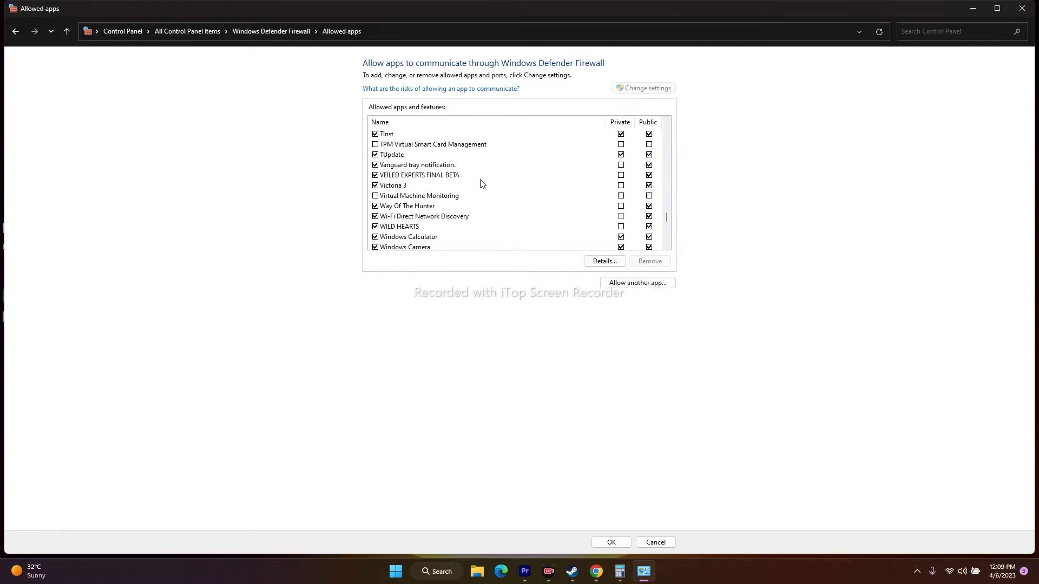
{"action": "scroll", "coordinate": [481, 184], "scroll_direction": "down", "scroll_amount": 2}
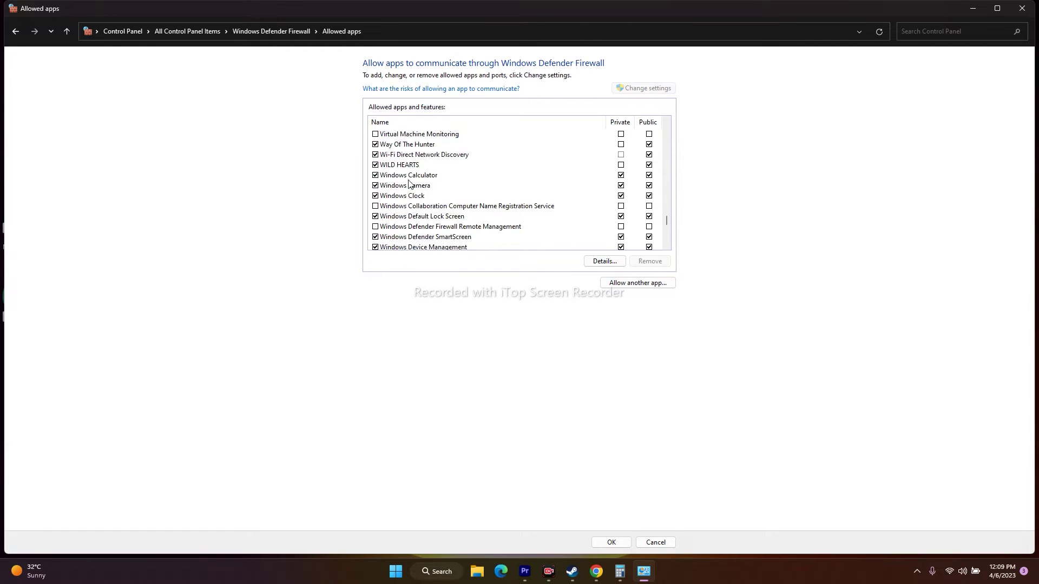
{"action": "scroll", "coordinate": [484, 183], "scroll_direction": "up", "scroll_amount": 1}
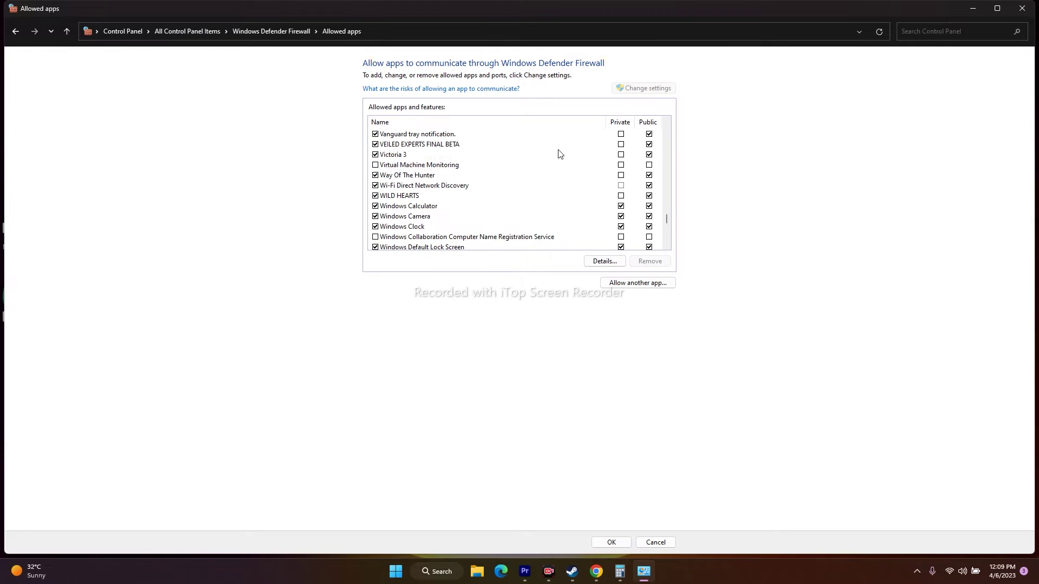
{"action": "left_click", "coordinate": [621, 145]}
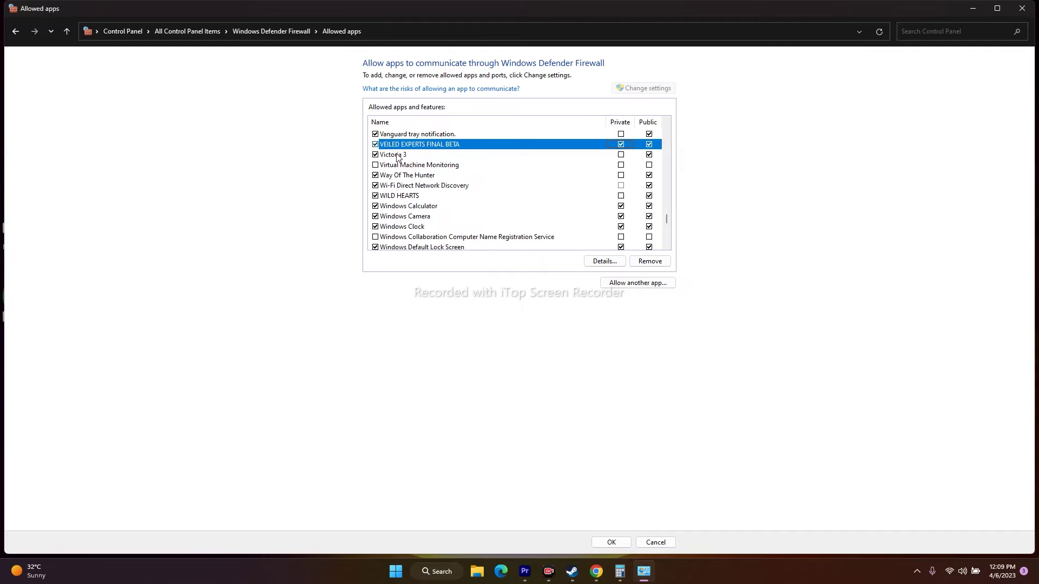
Step: Start allowing another app through the firewall and browse to Steam's steamapps folder under Program Files (x86)
{"action": "left_click", "coordinate": [639, 287]}
{"action": "left_click", "coordinate": [595, 333]}
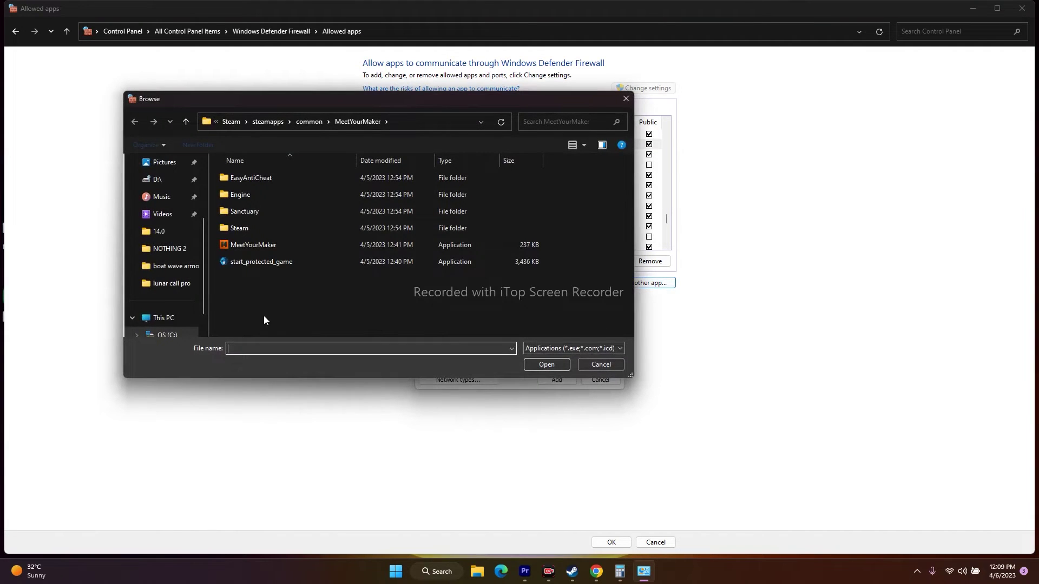
{"action": "left_click", "coordinate": [180, 318]}
{"action": "double_click", "coordinate": [292, 183]}
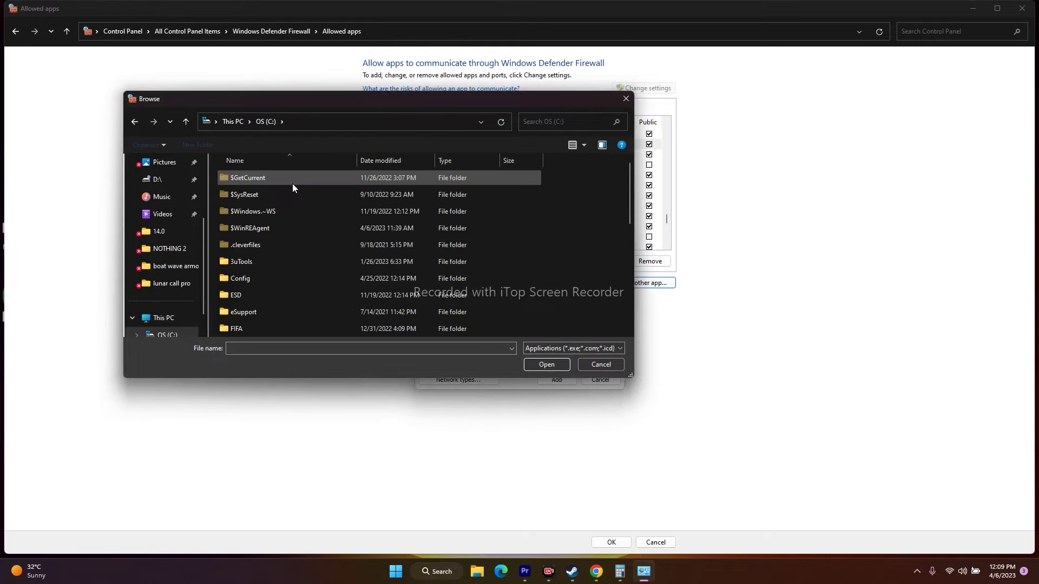
{"action": "scroll", "coordinate": [271, 219], "scroll_direction": "down", "scroll_amount": 1}
{"action": "double_click", "coordinate": [286, 308]}
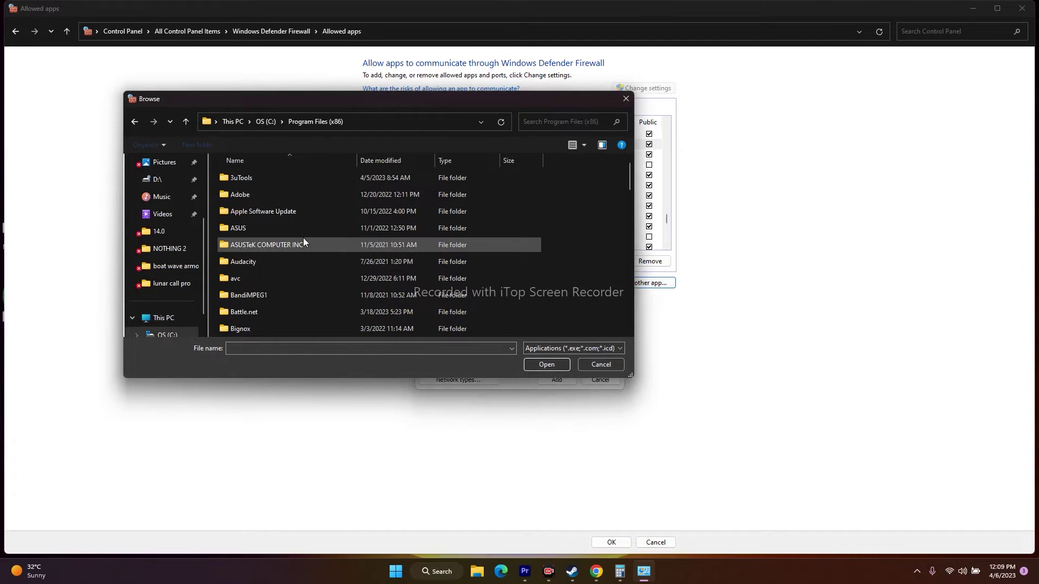
{"action": "scroll", "coordinate": [313, 198], "scroll_direction": "down", "scroll_amount": 2}
{"action": "scroll", "coordinate": [313, 198], "scroll_direction": "down", "scroll_amount": 8}
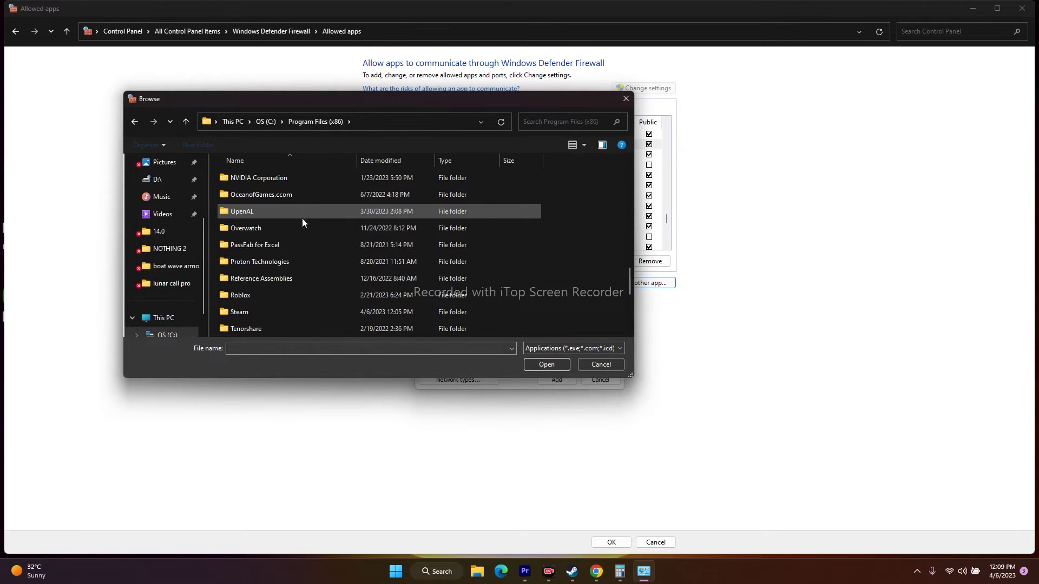
{"action": "double_click", "coordinate": [263, 311]}
{"action": "scroll", "coordinate": [299, 236], "scroll_direction": "down", "scroll_amount": 4}
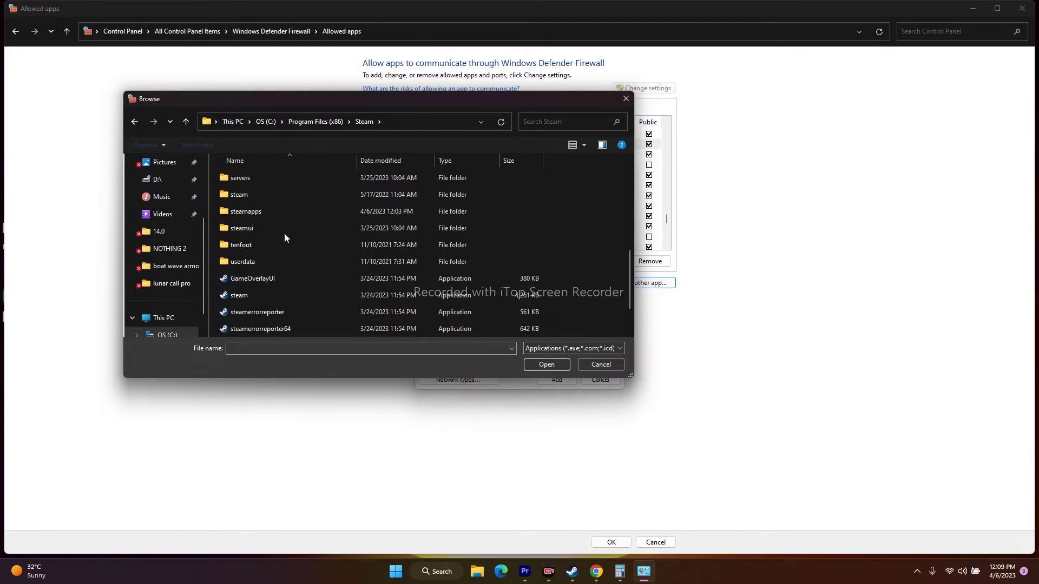
{"action": "double_click", "coordinate": [285, 217]}
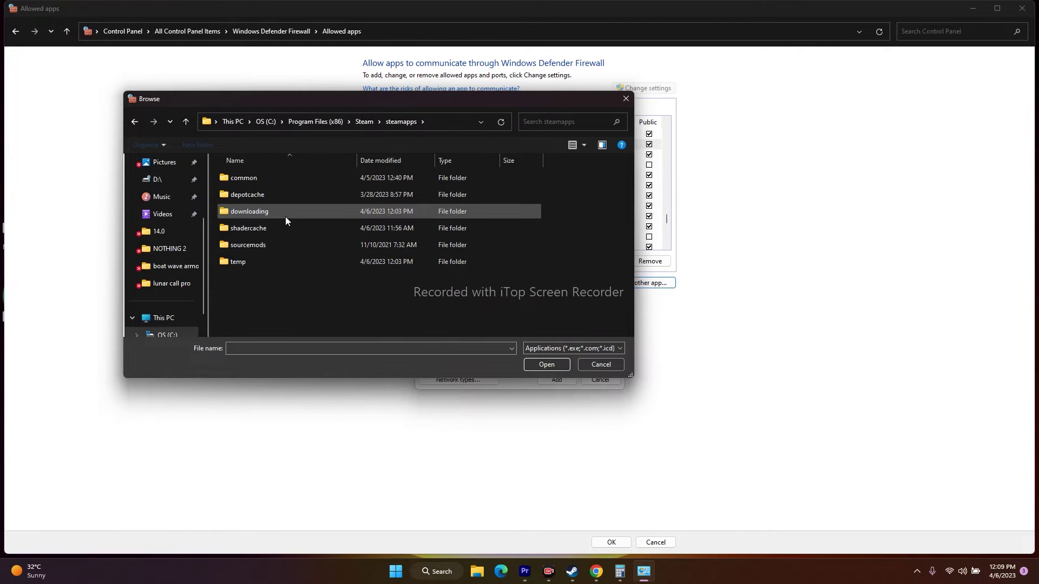
Step: Add the VeiledExperts application from the common\VX folder to the allowed apps, and close the firewall window
{"action": "double_click", "coordinate": [269, 180]}
{"action": "scroll", "coordinate": [274, 248], "scroll_direction": "down", "scroll_amount": 4}
{"action": "scroll", "coordinate": [274, 248], "scroll_direction": "down", "scroll_amount": 3}
{"action": "double_click", "coordinate": [261, 310]}
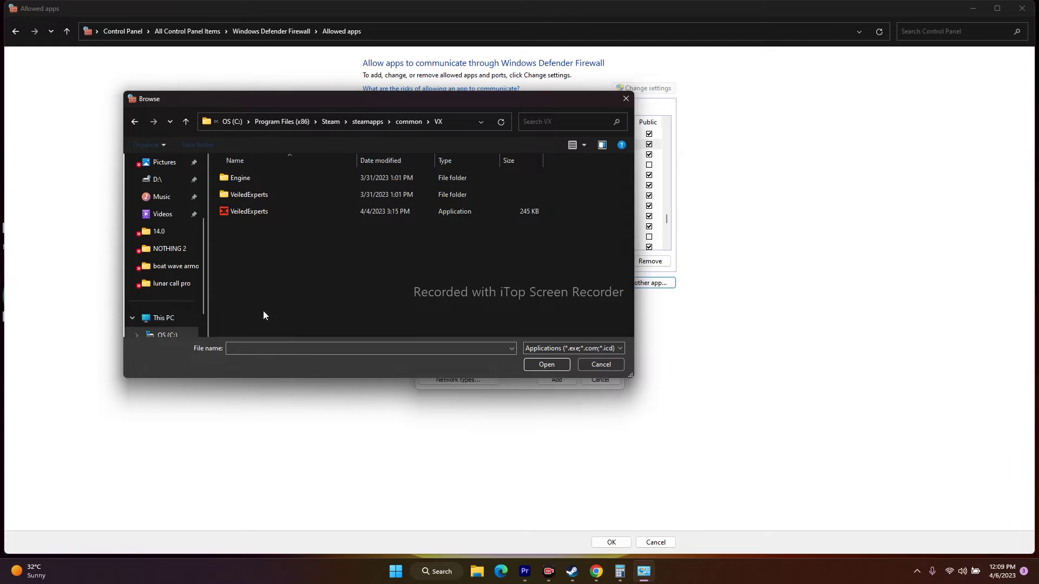
{"action": "left_click", "coordinate": [267, 213]}
{"action": "left_click", "coordinate": [545, 365]}
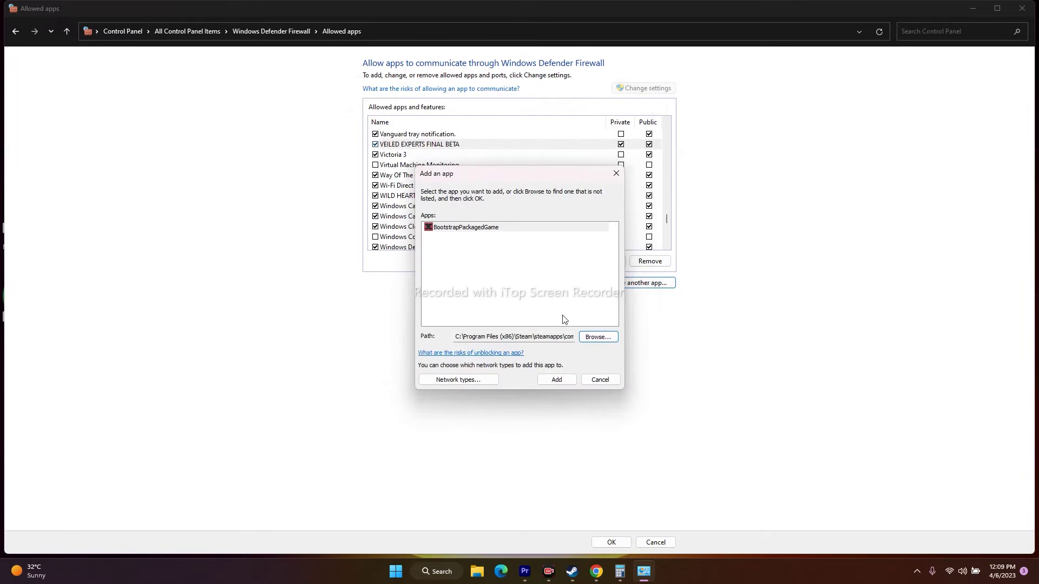
{"action": "left_click", "coordinate": [545, 380]}
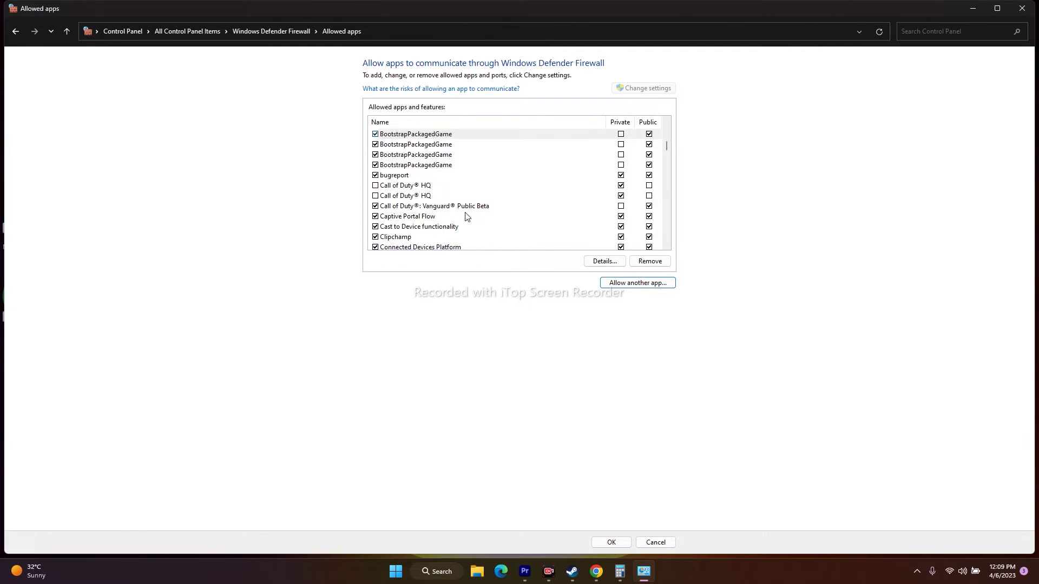
{"action": "left_click", "coordinate": [1035, 7]}
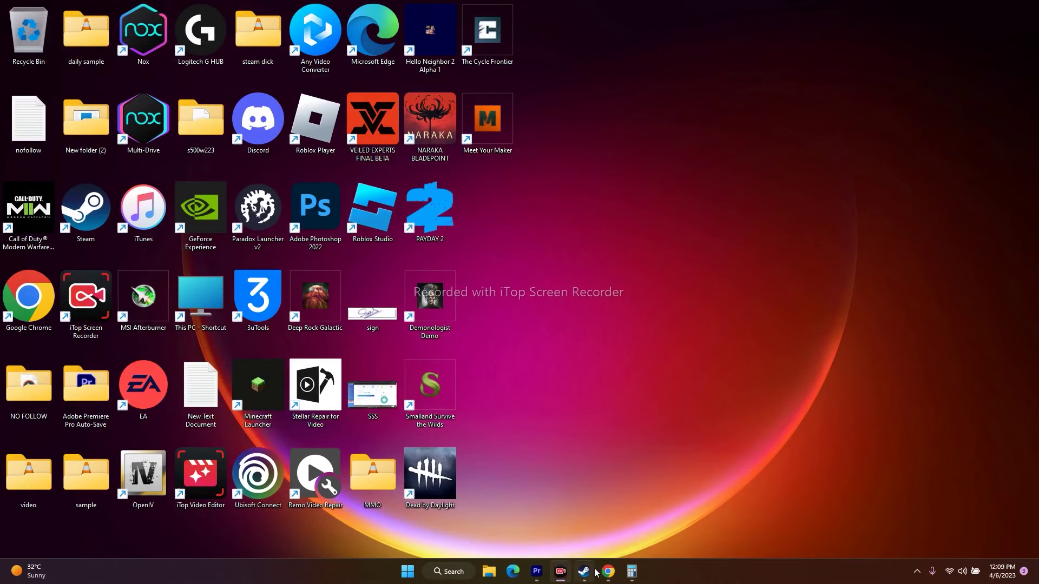
Step: With Steam minimized, open System Configuration, view the services with all Microsoft services hidden, and close the dialog
{"action": "left_click", "coordinate": [584, 571]}
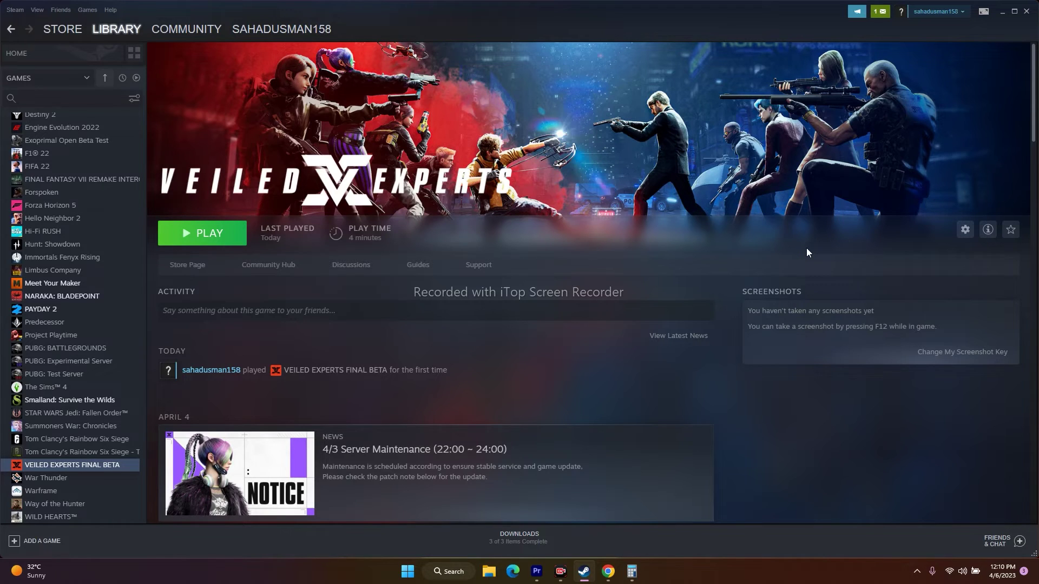
{"action": "left_click", "coordinate": [1006, 13]}
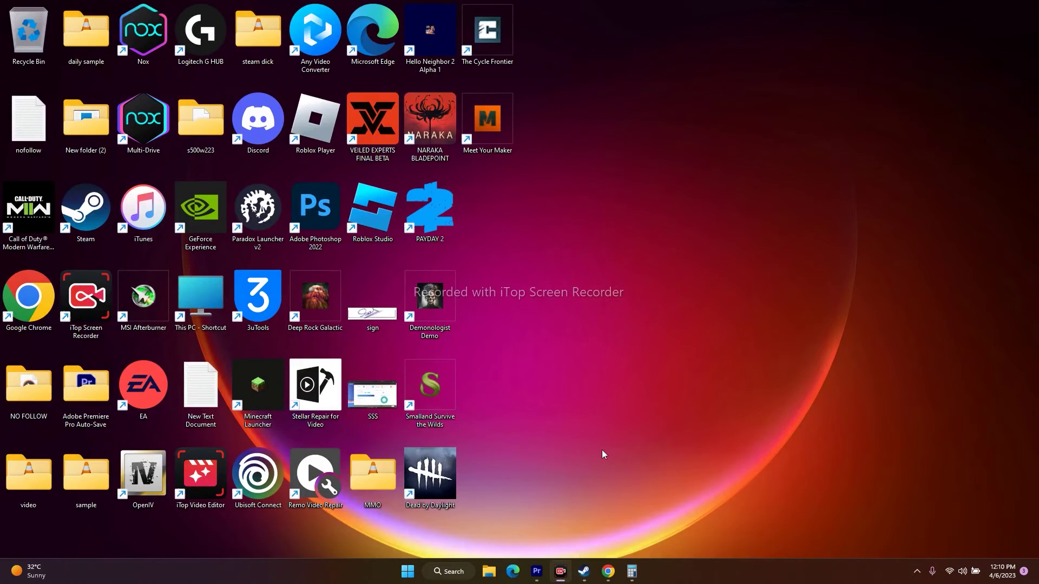
{"action": "left_click", "coordinate": [446, 572]}
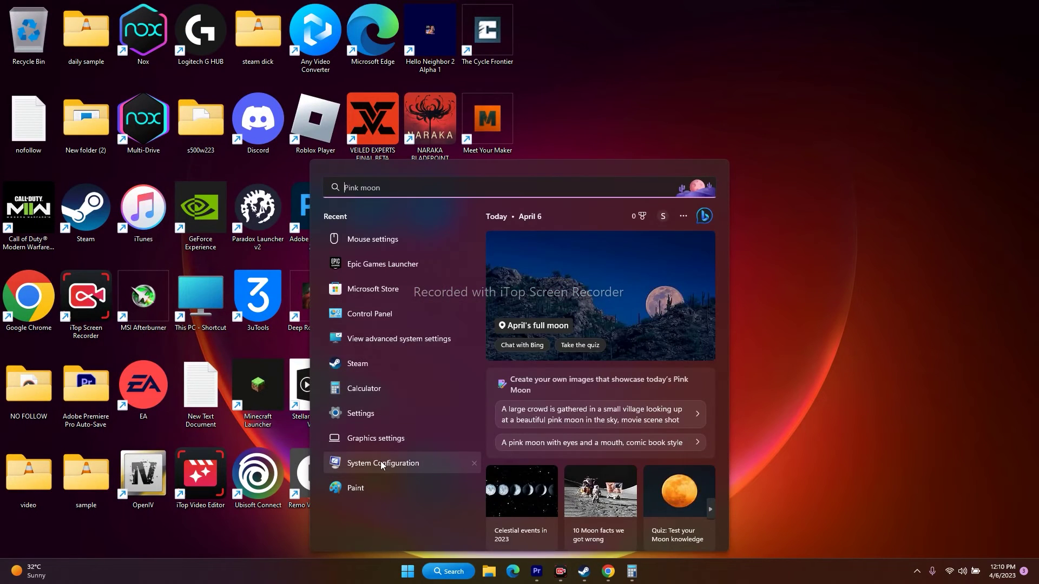
{"action": "left_click", "coordinate": [381, 461]}
{"action": "left_click", "coordinate": [432, 201]}
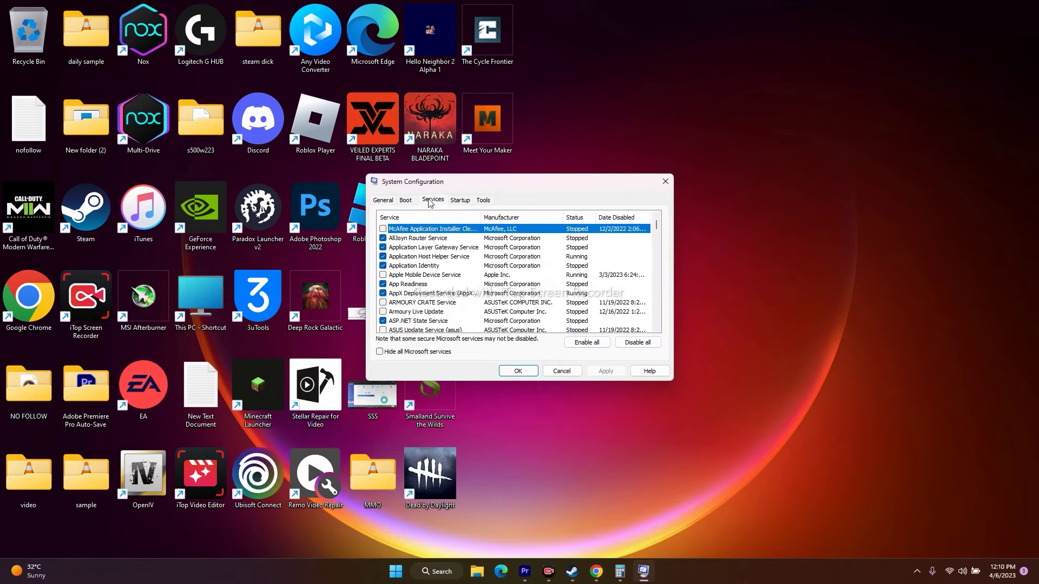
{"action": "left_click", "coordinate": [382, 353]}
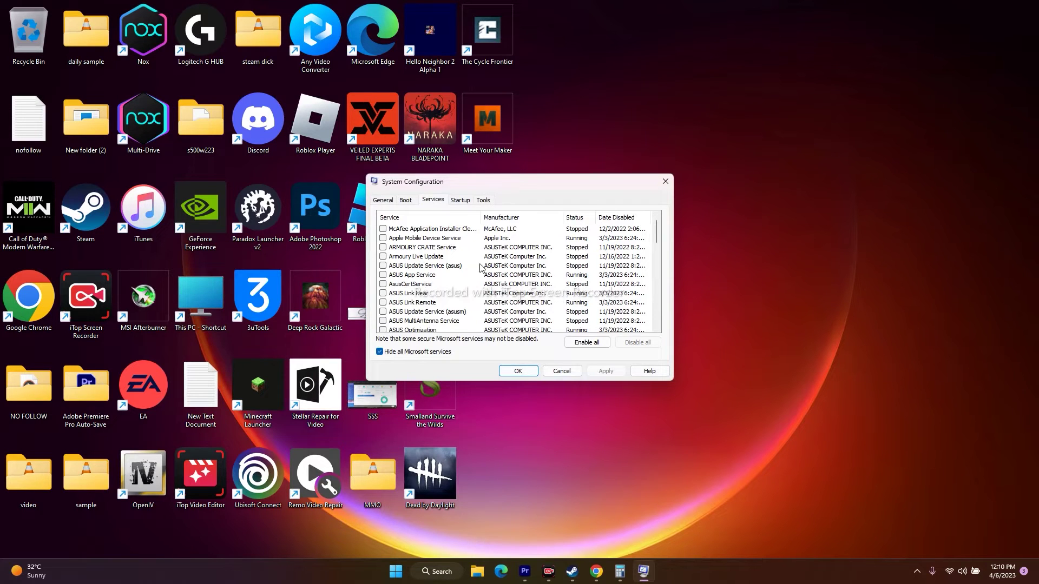
{"action": "left_click", "coordinate": [665, 181]}
Step: Switch to Steam, open the properties of VEILED EXPERTS FINAL BETA and enter the launch option -dx12
{"action": "key", "text": "alt+Tab"}
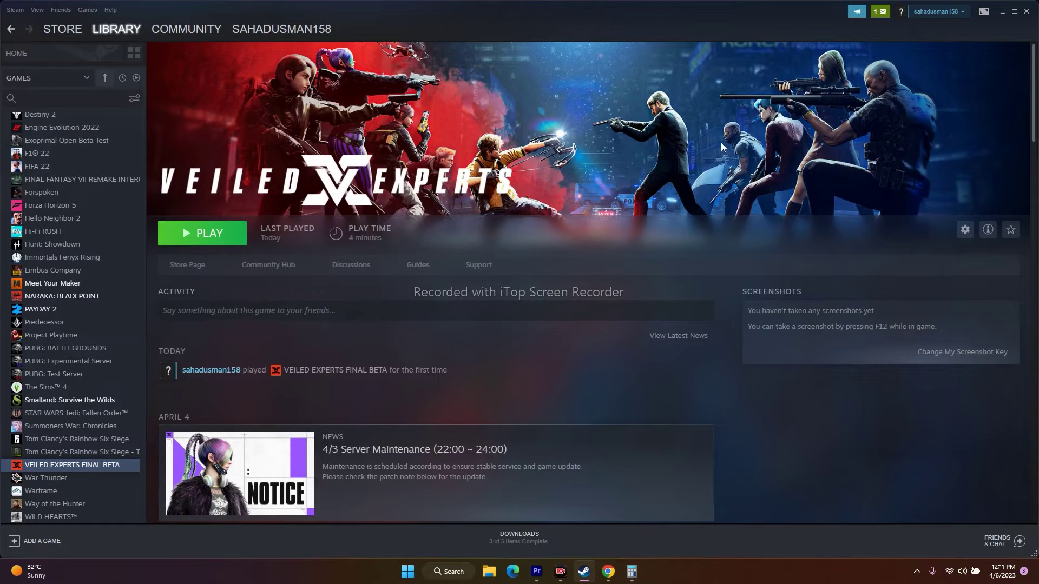
{"action": "right_click", "coordinate": [93, 469]}
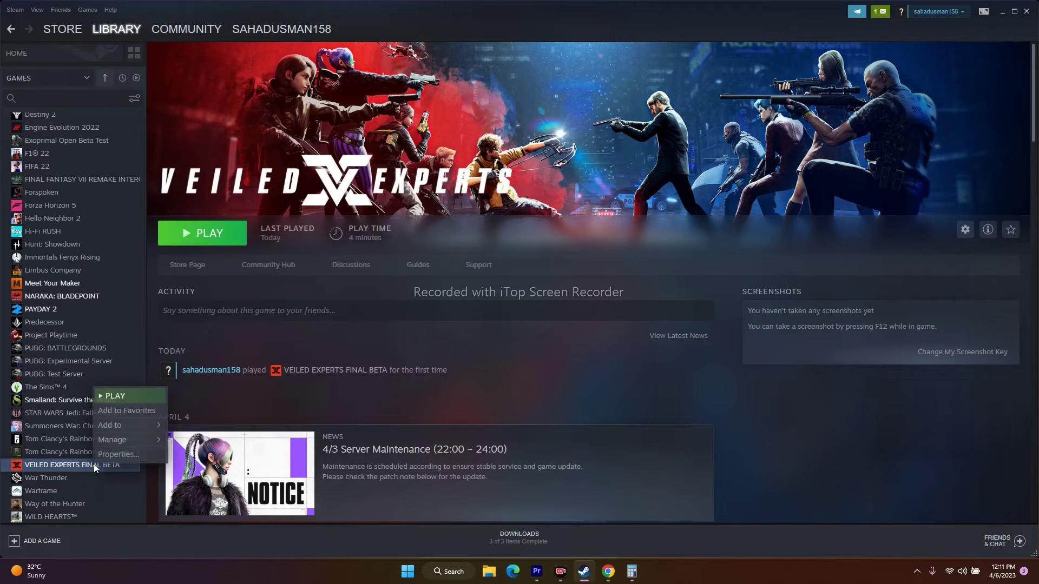
{"action": "left_click", "coordinate": [128, 457]}
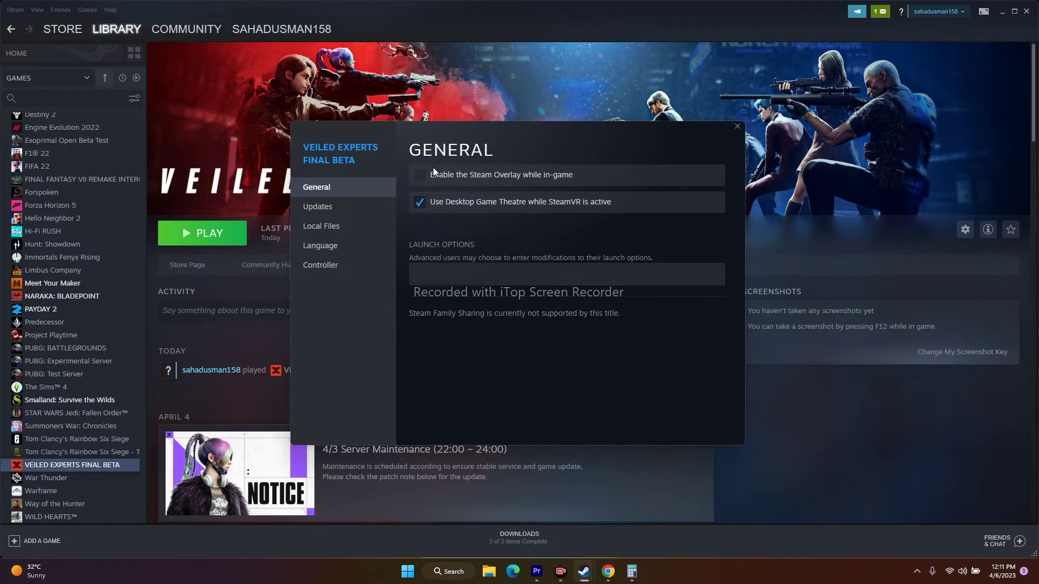
{"action": "left_click", "coordinate": [451, 273]}
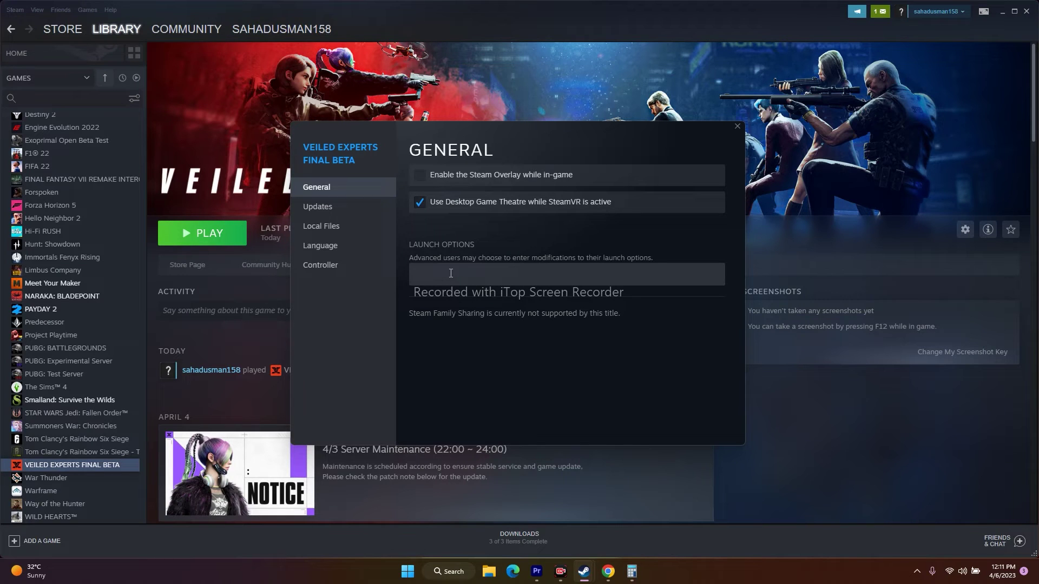
{"action": "type", "text": "-dx11"}
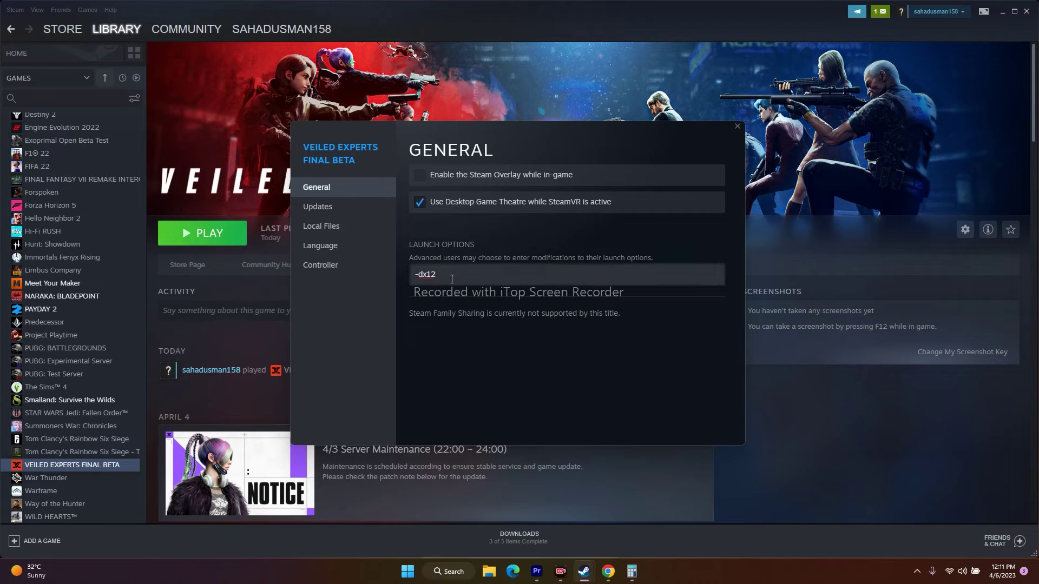
Step: Clear the game's launch options, close its properties and minimize Steam
{"action": "key", "text": "BackSpace"}
{"action": "key", "text": "BackSpace"}
{"action": "key", "text": "BackSpace"}
{"action": "key", "text": "BackSpace"}
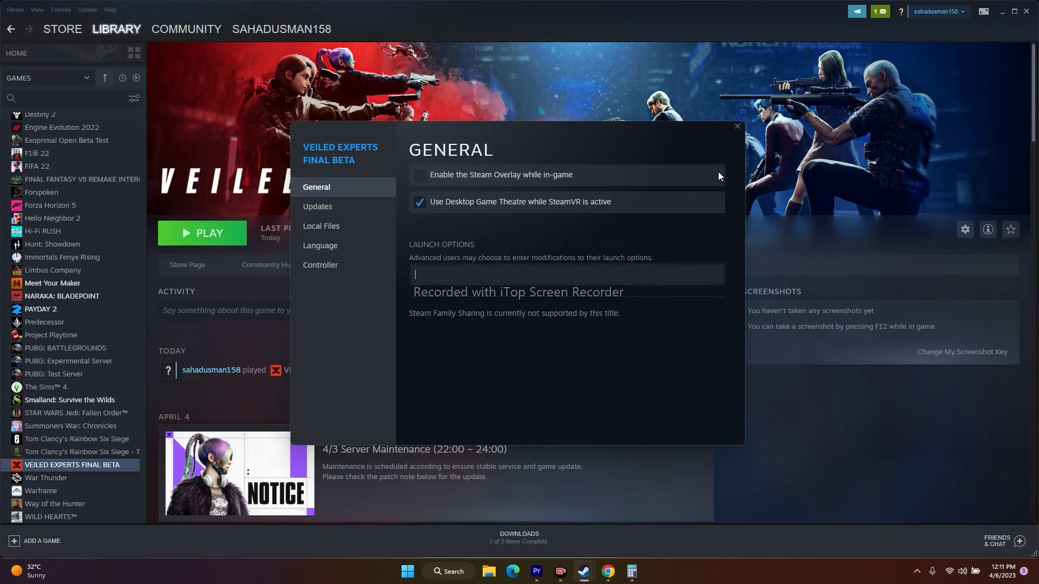
{"action": "left_click", "coordinate": [735, 128]}
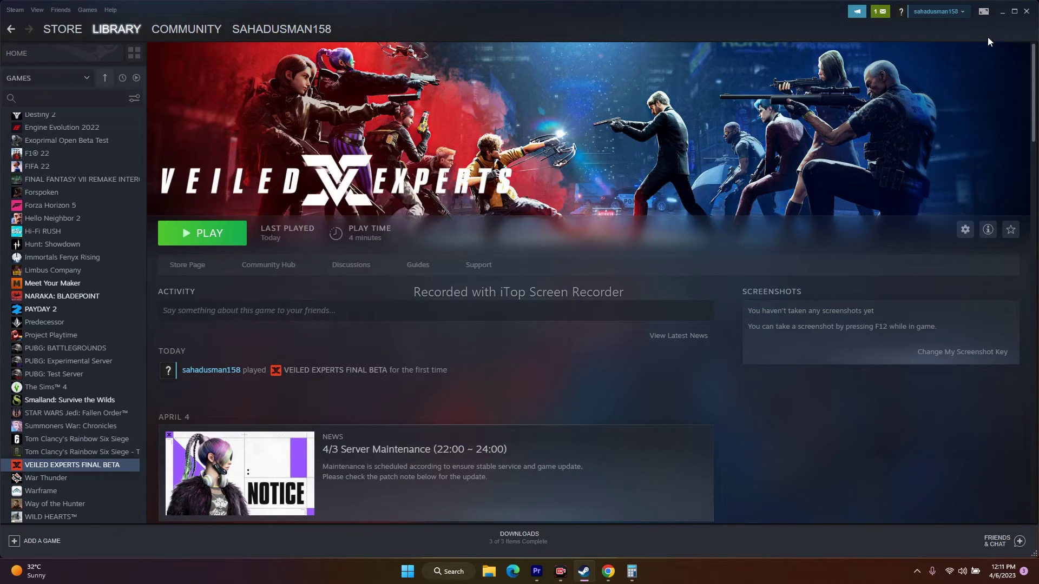
{"action": "left_click", "coordinate": [1001, 14]}
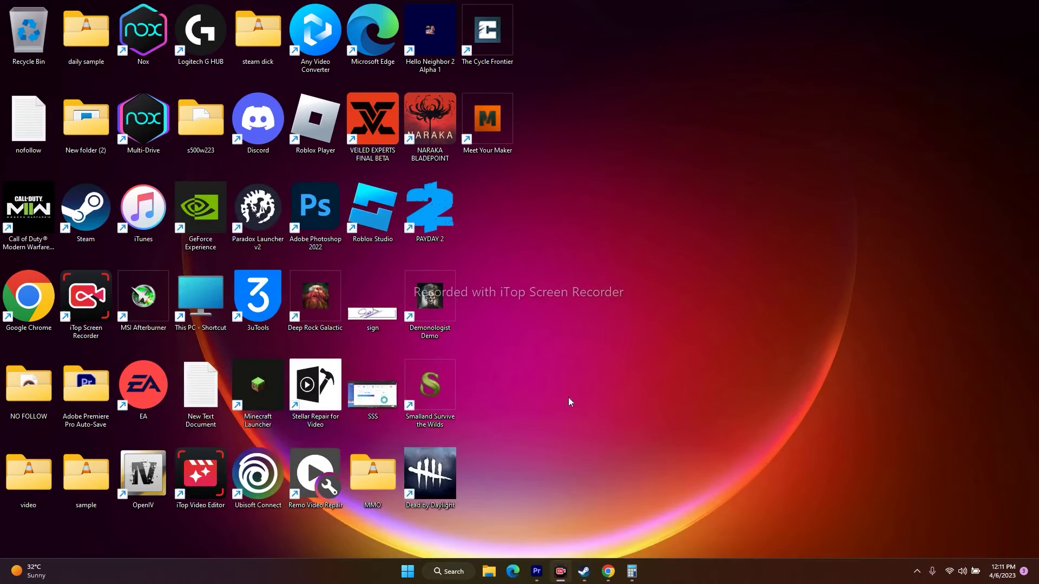
Step: Open Task Manager maximized, examine the running apps and background processes, and close it
{"action": "right_click", "coordinate": [408, 571]}
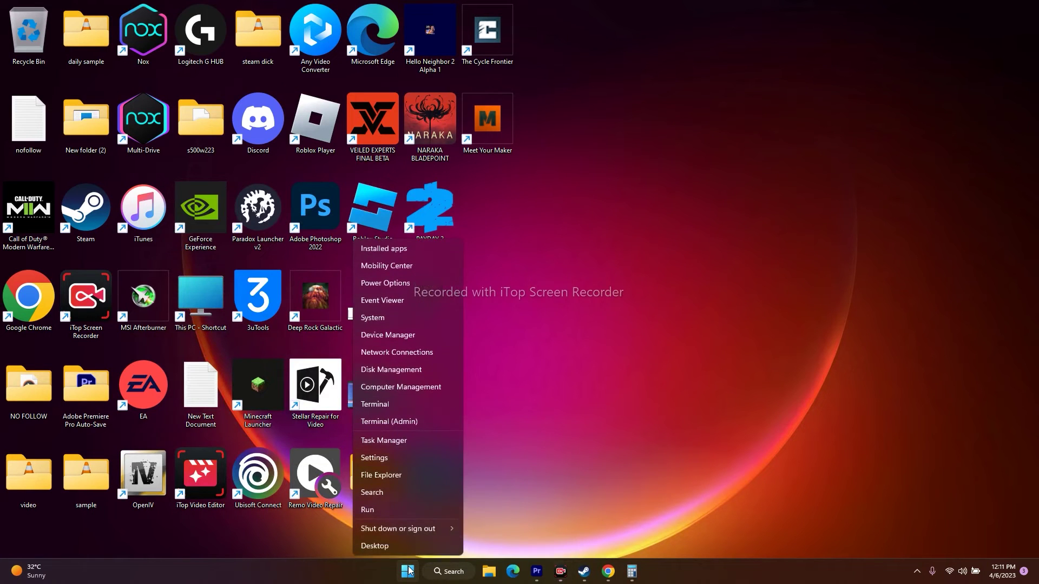
{"action": "left_click", "coordinate": [422, 441]}
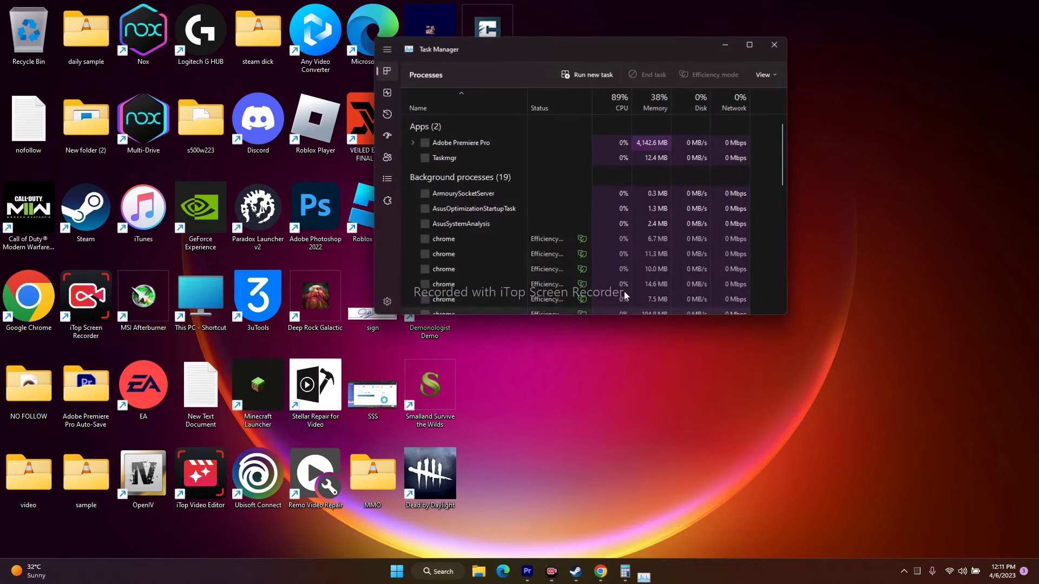
{"action": "left_click", "coordinate": [750, 45]}
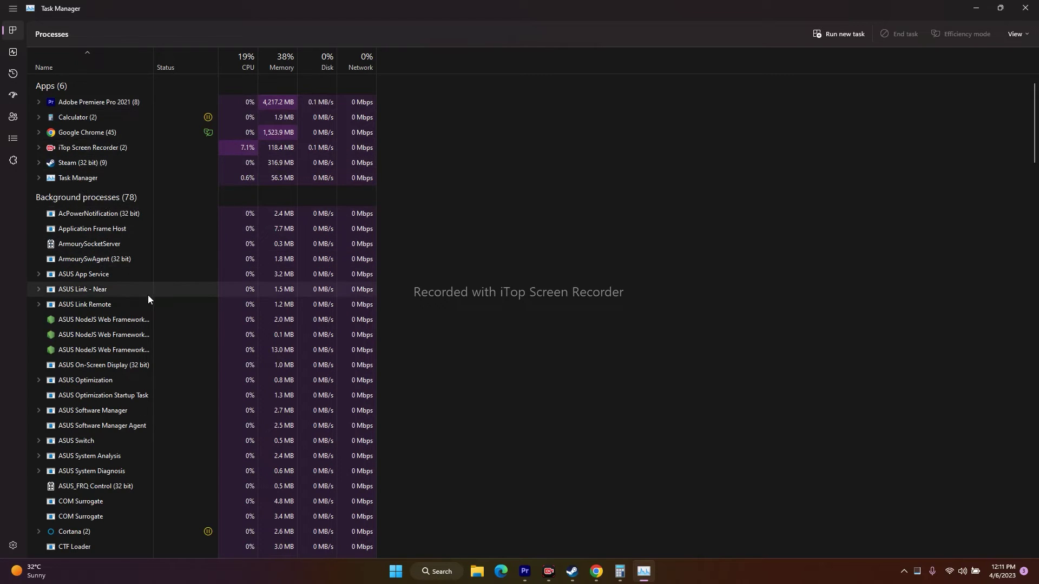
{"action": "scroll", "coordinate": [148, 294], "scroll_direction": "down", "scroll_amount": 1}
{"action": "scroll", "coordinate": [145, 287], "scroll_direction": "down", "scroll_amount": 7}
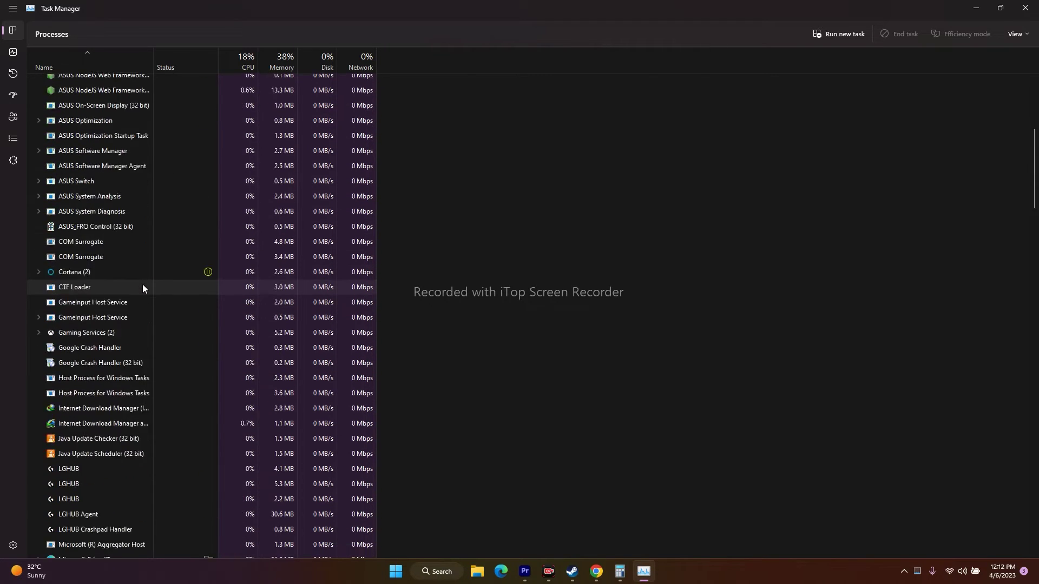
{"action": "scroll", "coordinate": [143, 287], "scroll_direction": "up", "scroll_amount": 6}
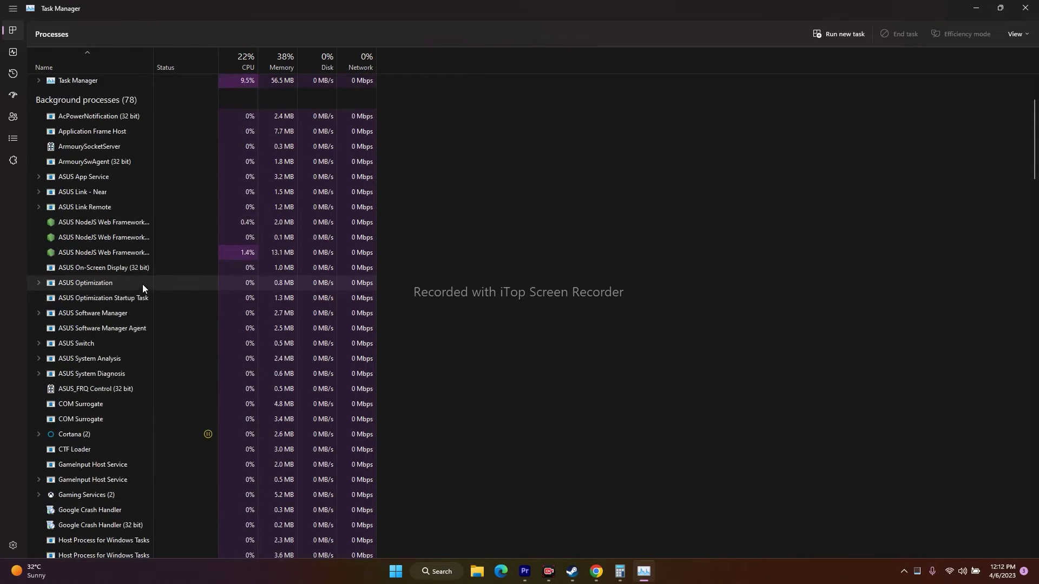
{"action": "scroll", "coordinate": [143, 288], "scroll_direction": "up", "scroll_amount": 2}
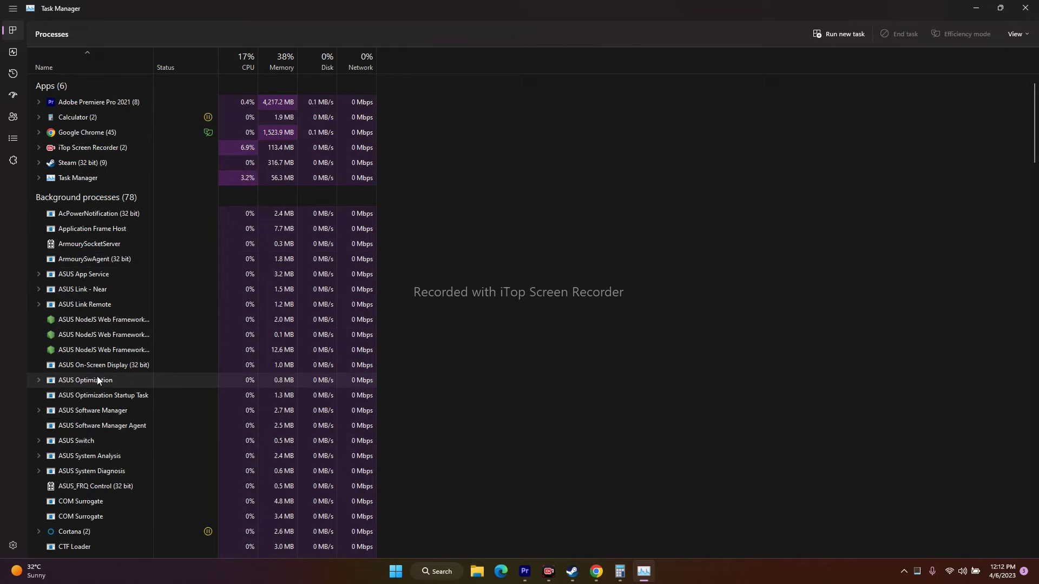
{"action": "left_click", "coordinate": [1026, 7]}
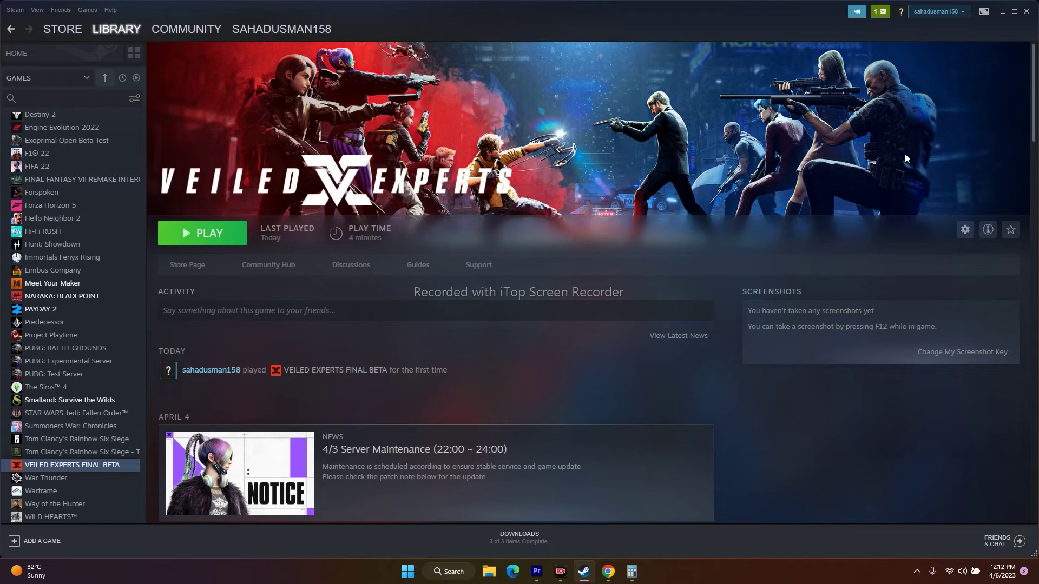
Step: Minimize Steam, open the advanced system settings and go through the advanced performance options to the Virtual Memory settings
{"action": "left_click", "coordinate": [1003, 13]}
{"action": "left_click", "coordinate": [441, 572]}
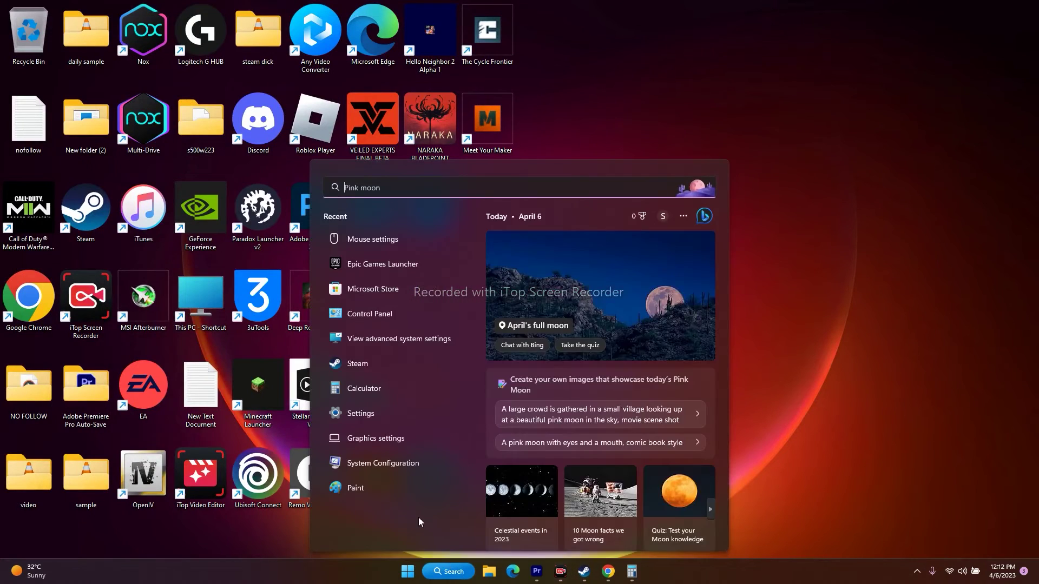
{"action": "left_click", "coordinate": [408, 338]}
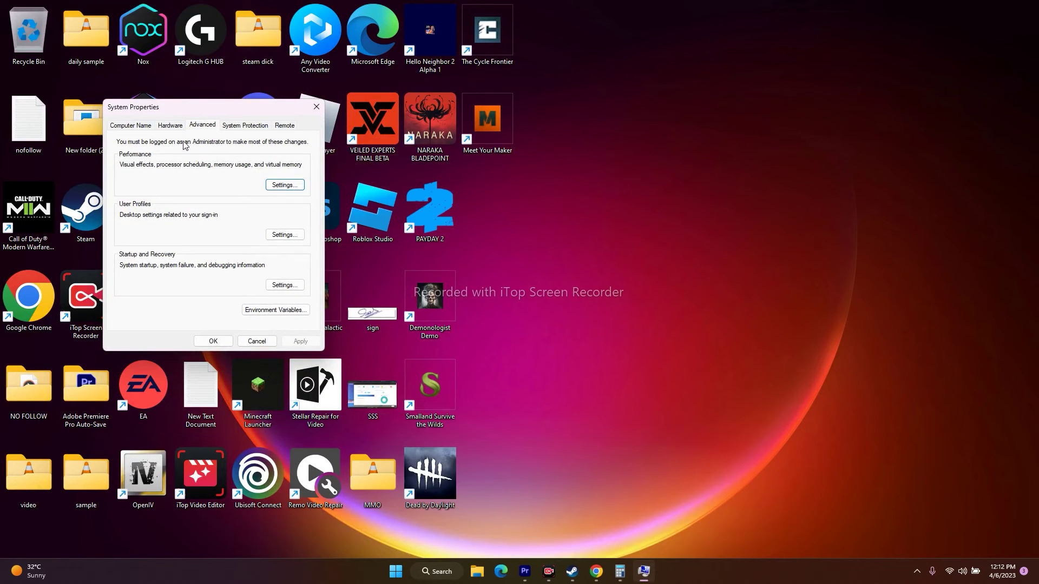
{"action": "left_click", "coordinate": [291, 188]}
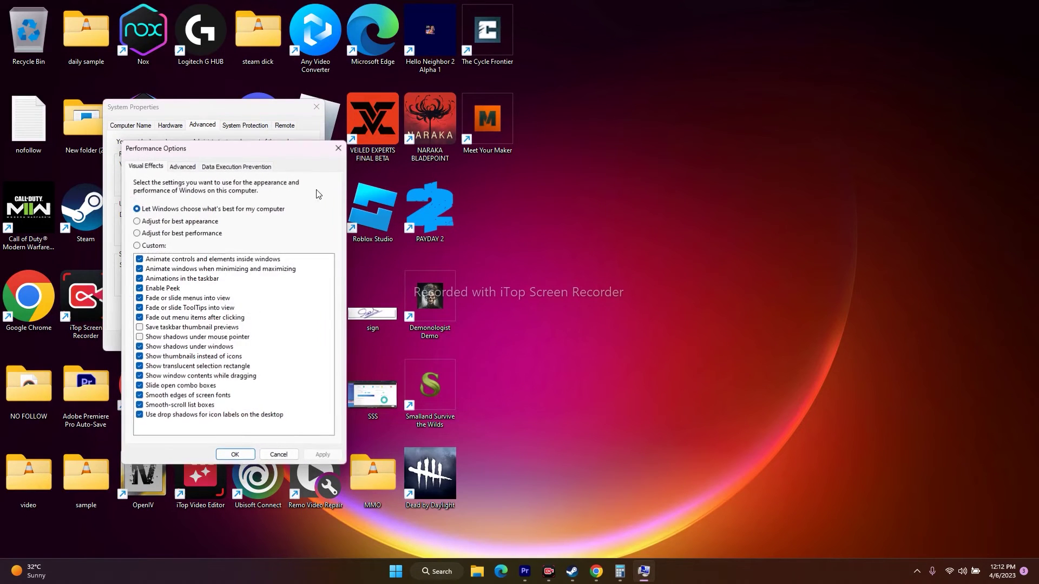
{"action": "left_click", "coordinate": [183, 167]}
{"action": "left_click", "coordinate": [305, 305]}
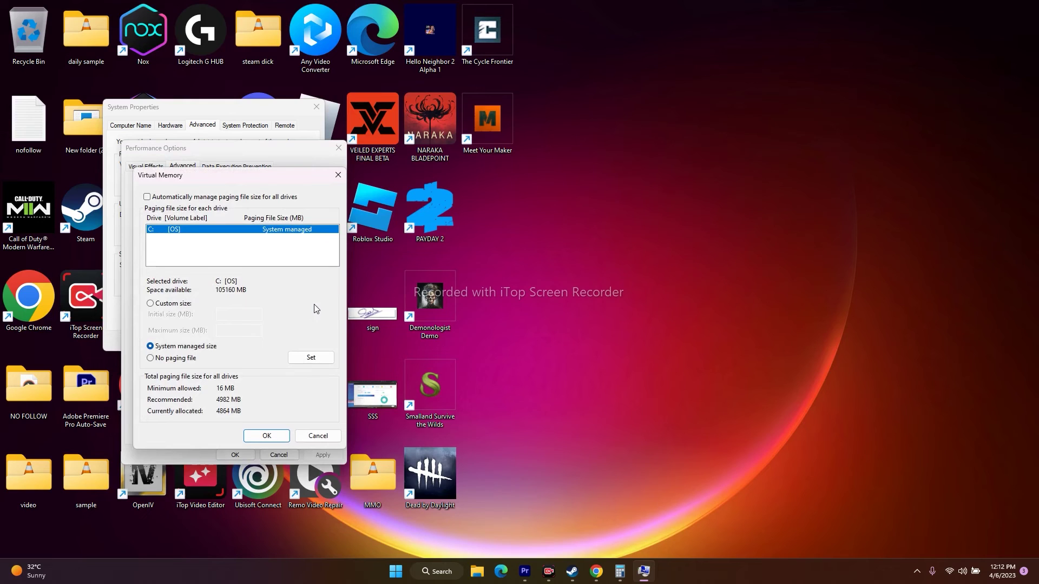
Step: Leave automatic paging file management off and choose a custom paging file size for drive C:
{"action": "left_click", "coordinate": [147, 197]}
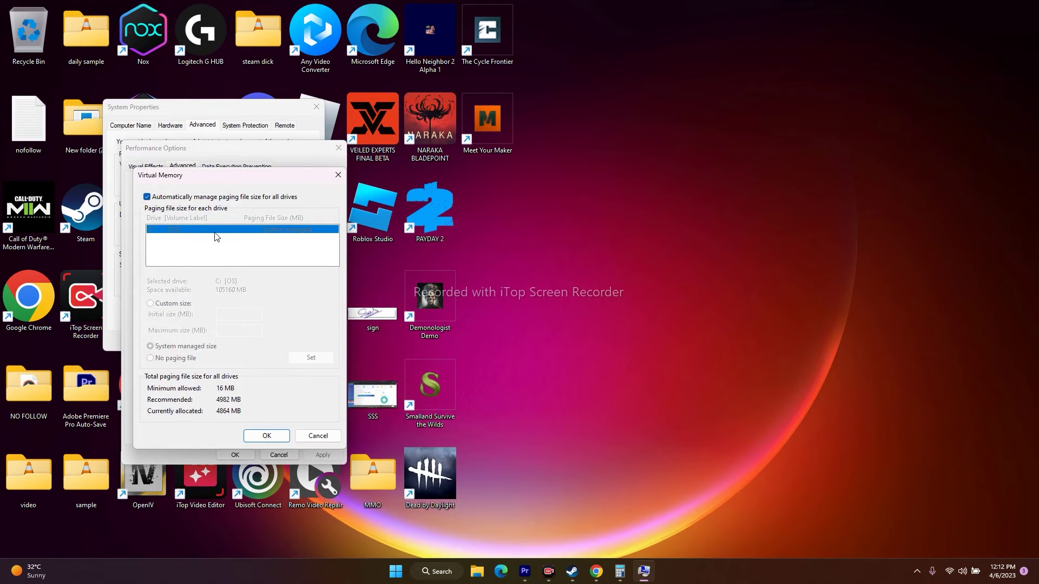
{"action": "left_click", "coordinate": [147, 197]}
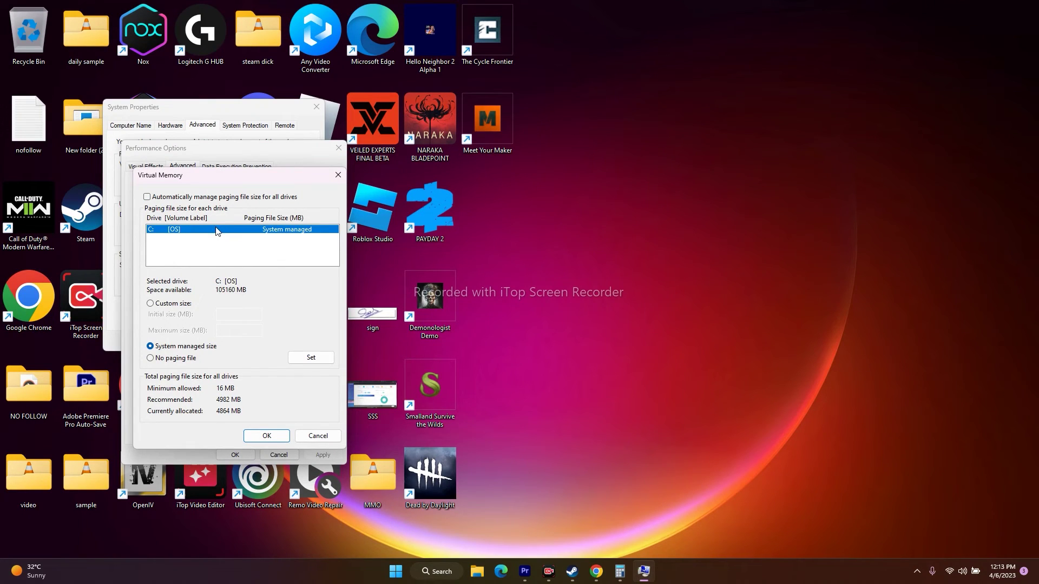
{"action": "left_click", "coordinate": [150, 304]}
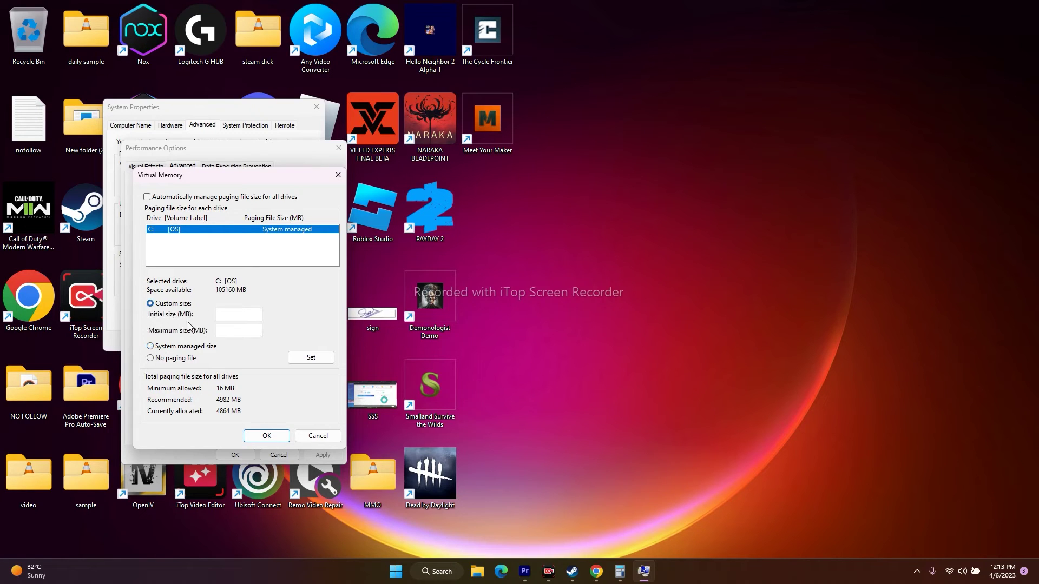
{"action": "left_click", "coordinate": [233, 318]}
{"action": "left_click", "coordinate": [227, 328]}
{"action": "left_click", "coordinate": [229, 315]}
{"action": "left_click", "coordinate": [228, 329]}
{"action": "left_click", "coordinate": [621, 571]}
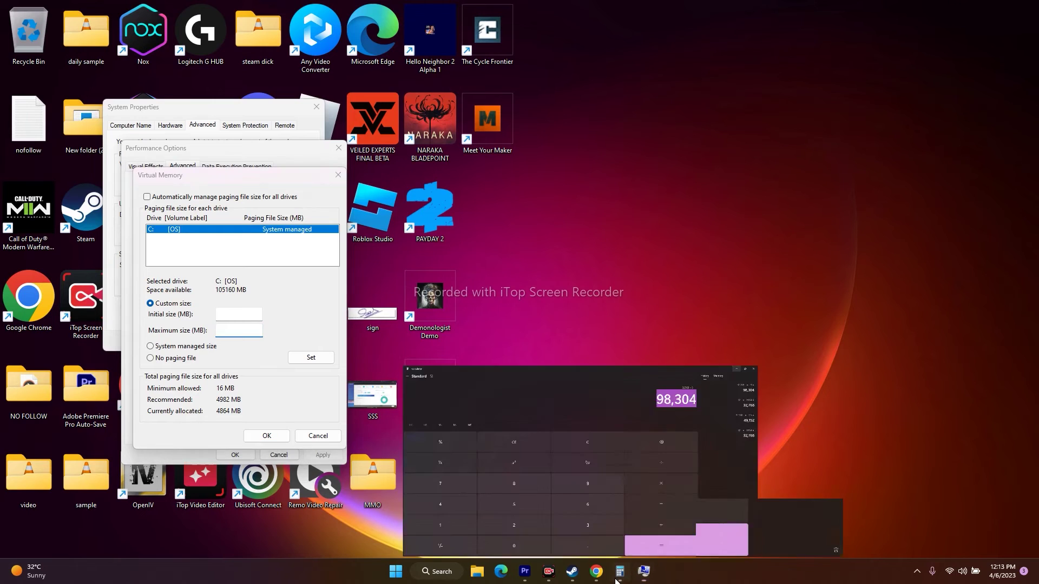
{"action": "left_click", "coordinate": [565, 232]}
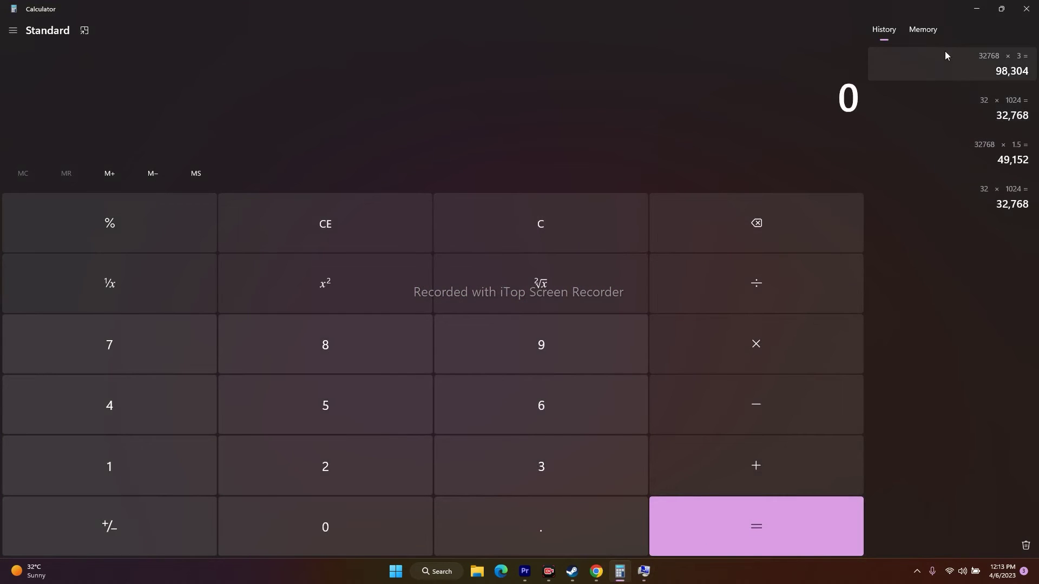
{"action": "left_click", "coordinate": [977, 8]}
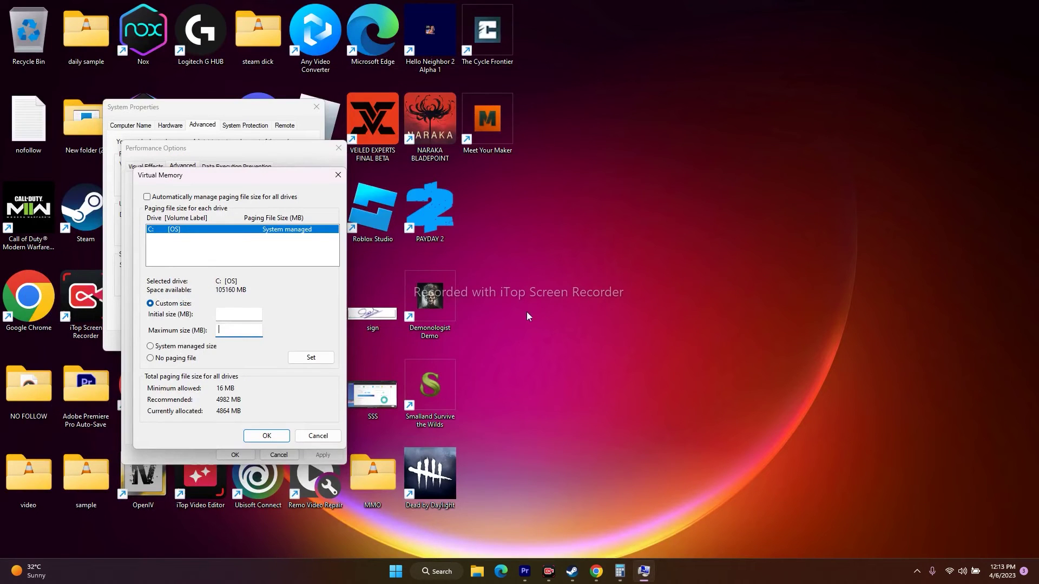
Step: Open the system's About page in Windows Settings, check the installed RAM and close Settings
{"action": "left_click", "coordinate": [436, 573]}
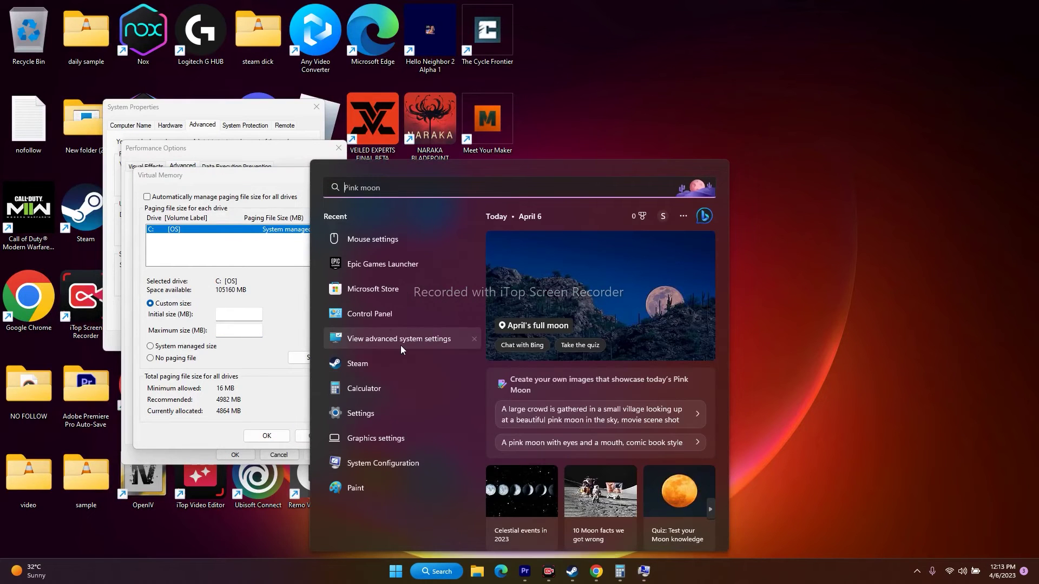
{"action": "left_click", "coordinate": [388, 422]}
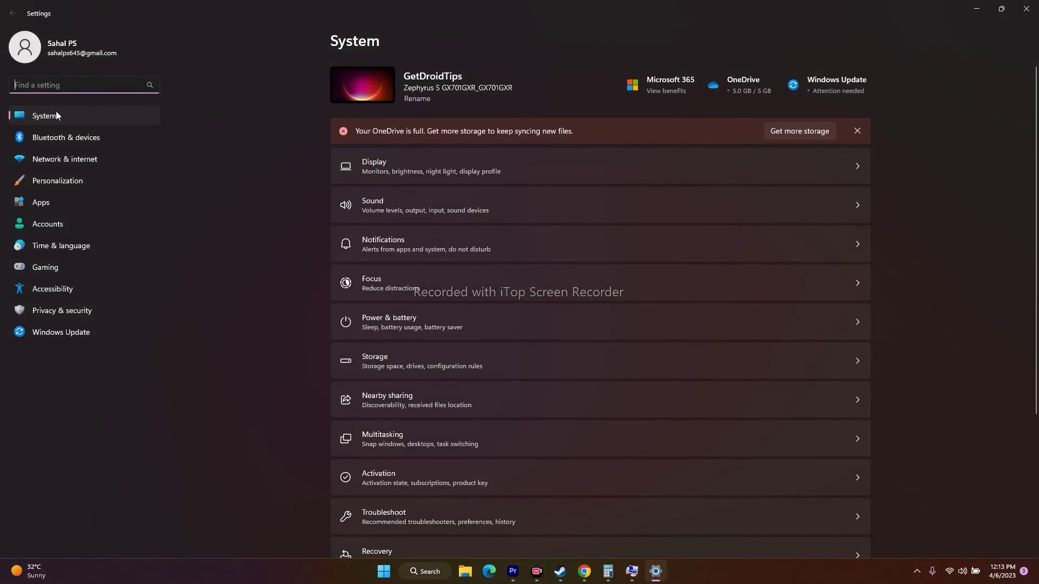
{"action": "scroll", "coordinate": [1031, 238], "scroll_direction": "down", "scroll_amount": 4}
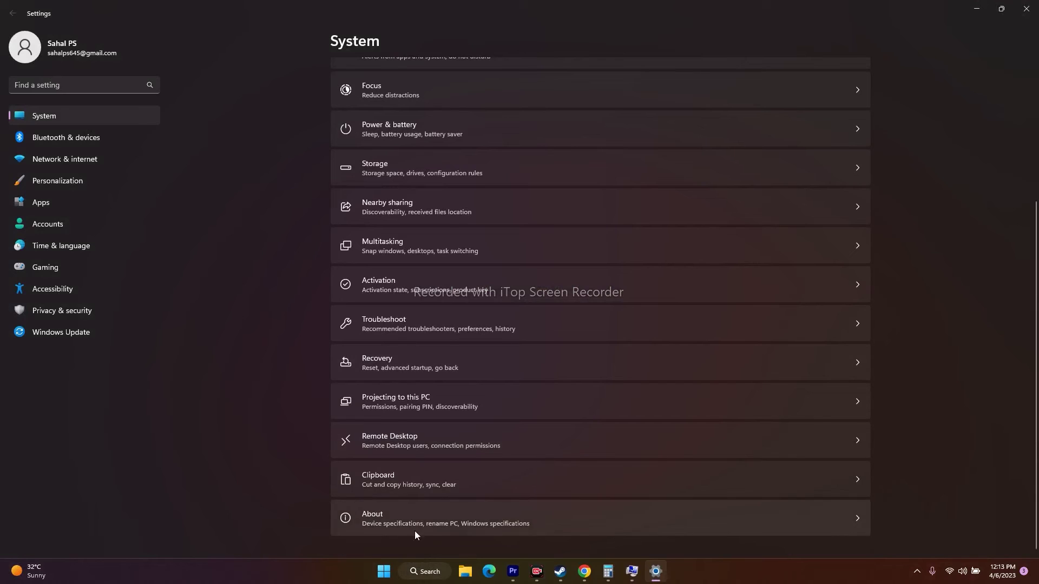
{"action": "left_click", "coordinate": [365, 515]}
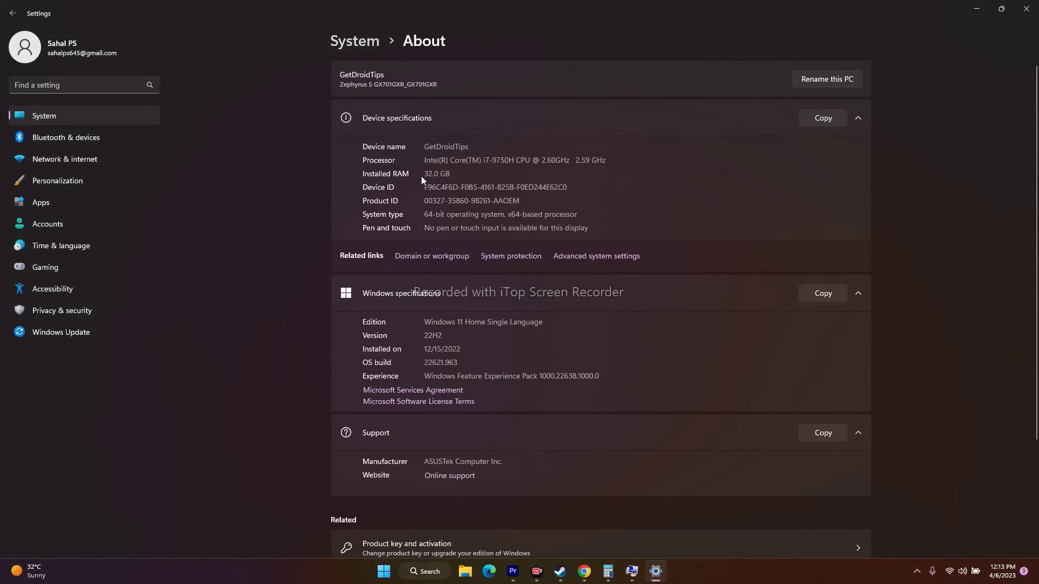
{"action": "mouse_move", "coordinate": [426, 172]}
{"action": "left_mouse_down"}
{"action": "mouse_move", "coordinate": [471, 171]}
{"action": "mouse_move", "coordinate": [412, 172]}
{"action": "left_mouse_up"}
{"action": "left_click", "coordinate": [1027, 9]}
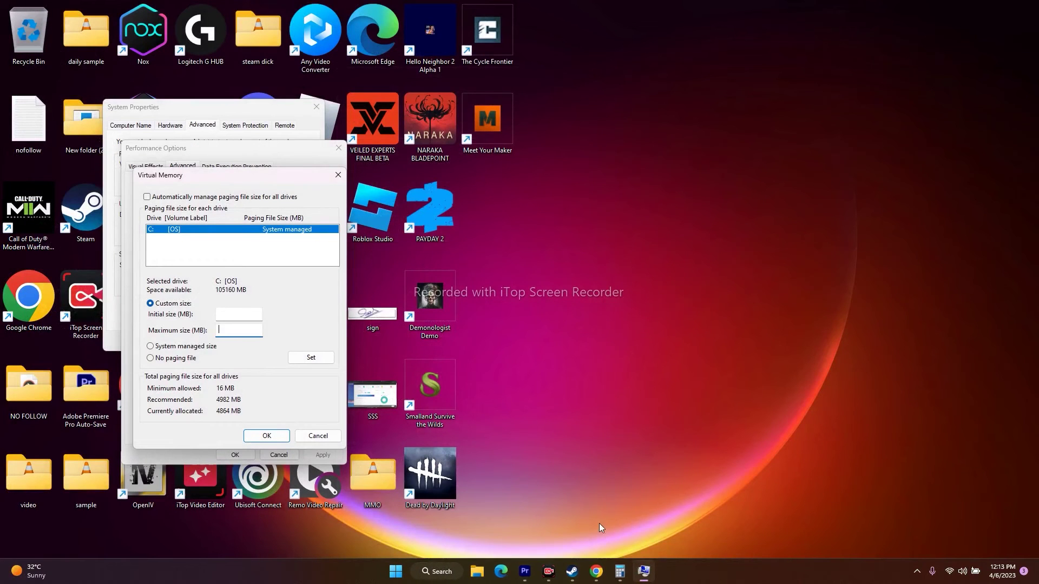
Step: Switch to Calculator and multiply 32 by 1024 to convert the RAM size to megabytes
{"action": "left_click", "coordinate": [620, 571]}
{"action": "left_click", "coordinate": [544, 465]}
{"action": "left_click", "coordinate": [428, 446]}
{"action": "left_click", "coordinate": [726, 333]}
{"action": "left_click", "coordinate": [133, 473]}
{"action": "left_click", "coordinate": [248, 502]}
{"action": "left_click", "coordinate": [269, 456]}
{"action": "key", "text": "4"}
{"action": "left_click", "coordinate": [708, 524]}
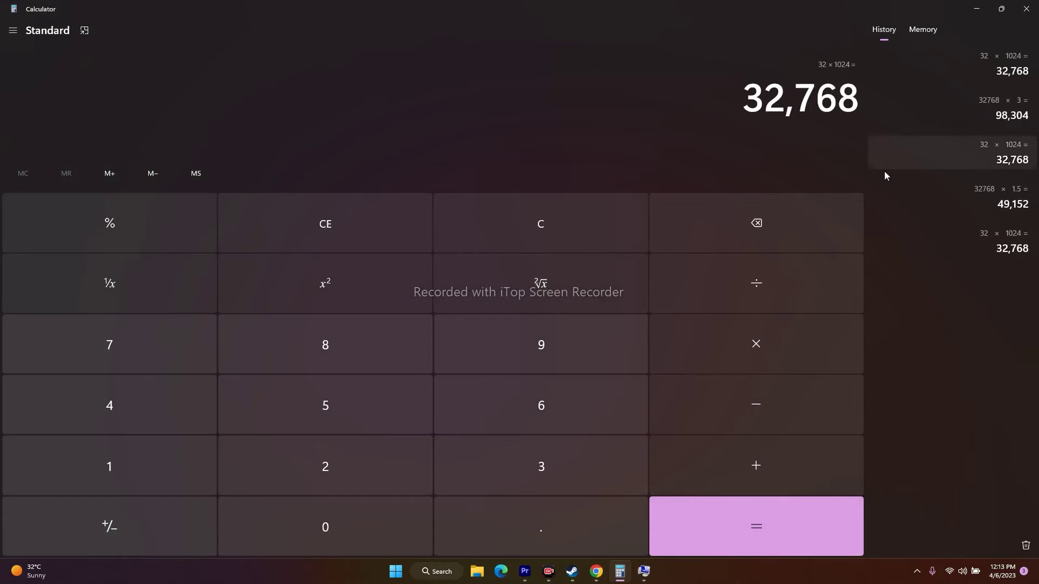
Step: Multiply the converted RAM size by 1.5 and copy the result
{"action": "left_click", "coordinate": [764, 343]}
{"action": "left_click", "coordinate": [21, 459]}
{"action": "left_click", "coordinate": [487, 541]}
{"action": "left_click", "coordinate": [374, 414]}
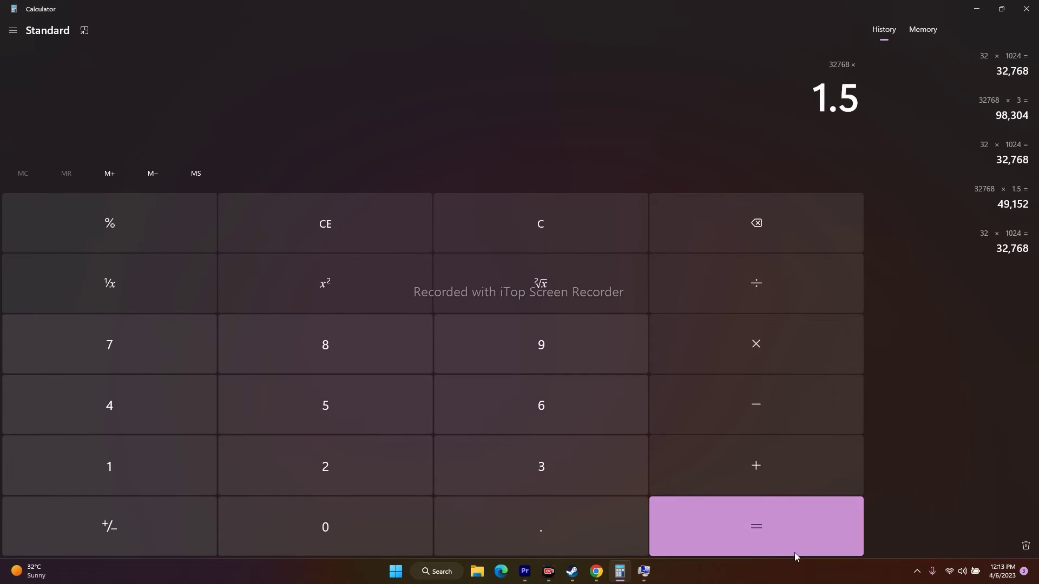
{"action": "left_click", "coordinate": [757, 526]}
{"action": "key", "text": "ctrl+c"}
{"action": "right_click", "coordinate": [832, 98]}
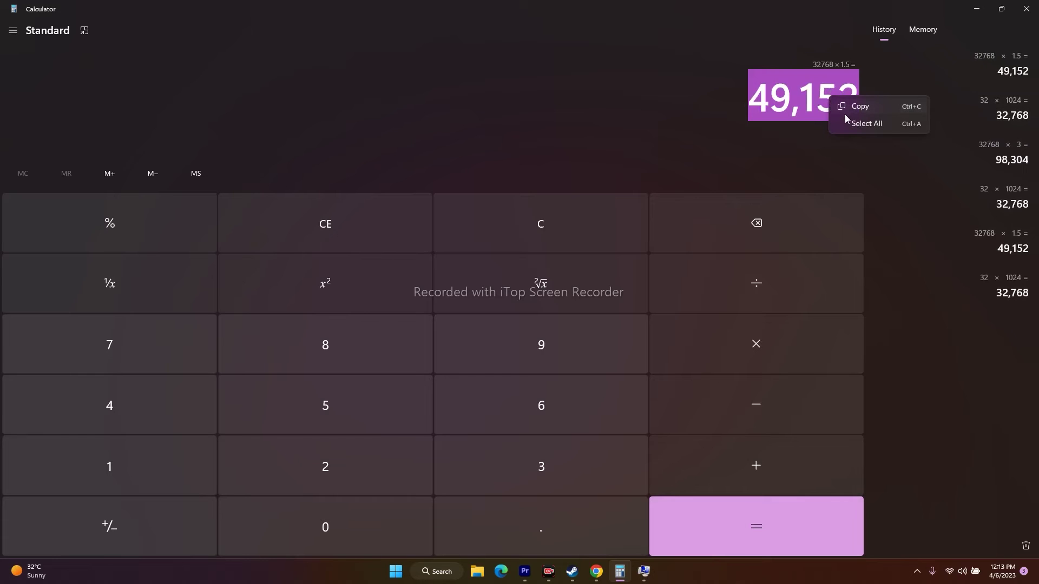
Step: Minimize Calculator and paste the copied 49,152 as the paging file's initial size in MB
{"action": "left_click", "coordinate": [939, 51]}
{"action": "left_click", "coordinate": [977, 9]}
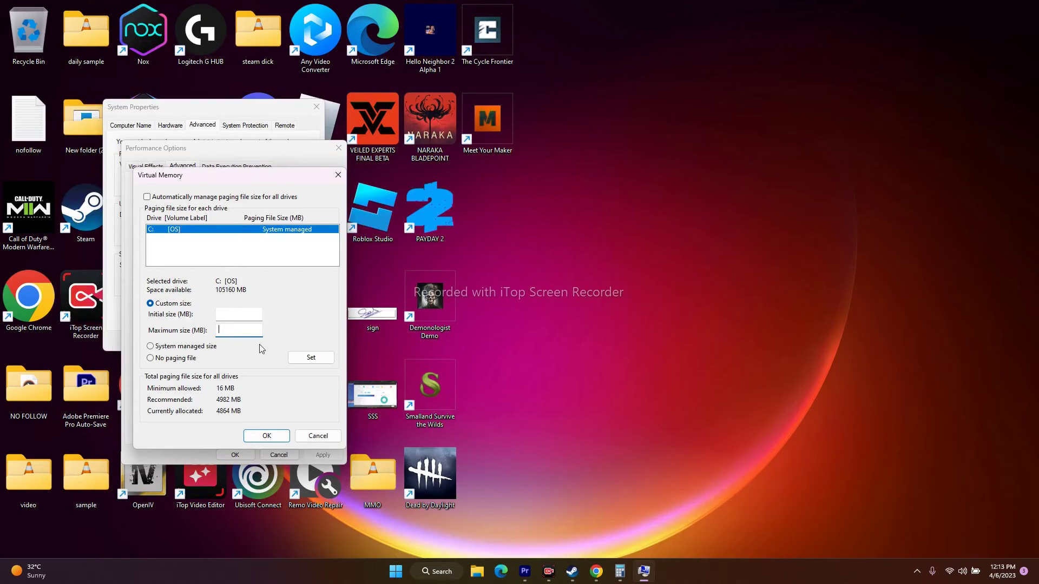
{"action": "right_click", "coordinate": [222, 314]}
{"action": "left_click", "coordinate": [241, 350]}
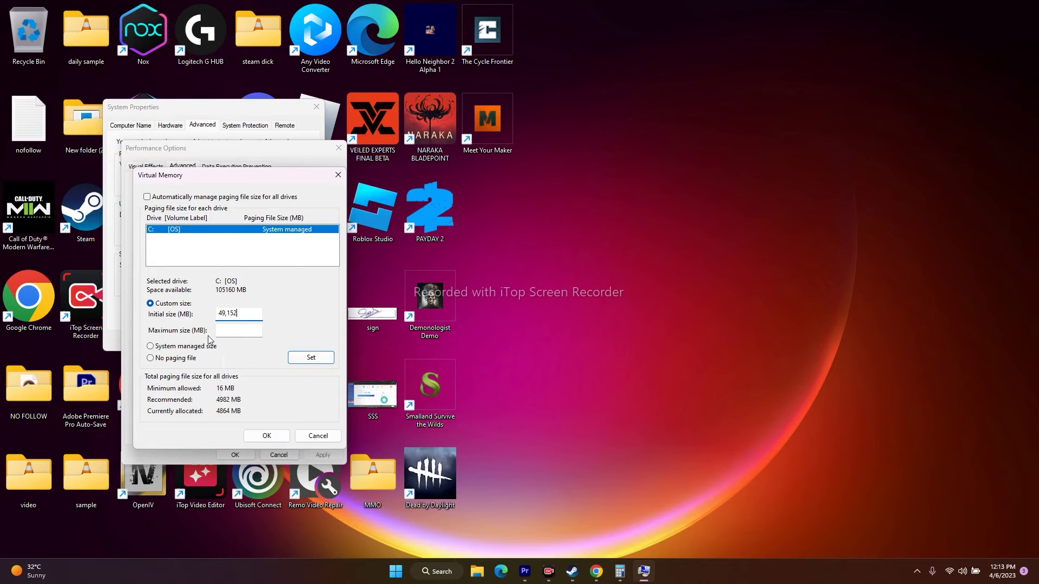
Step: Return to Calculator, clear the previous result and calculate 32 × 1024 again
{"action": "left_click", "coordinate": [621, 572]}
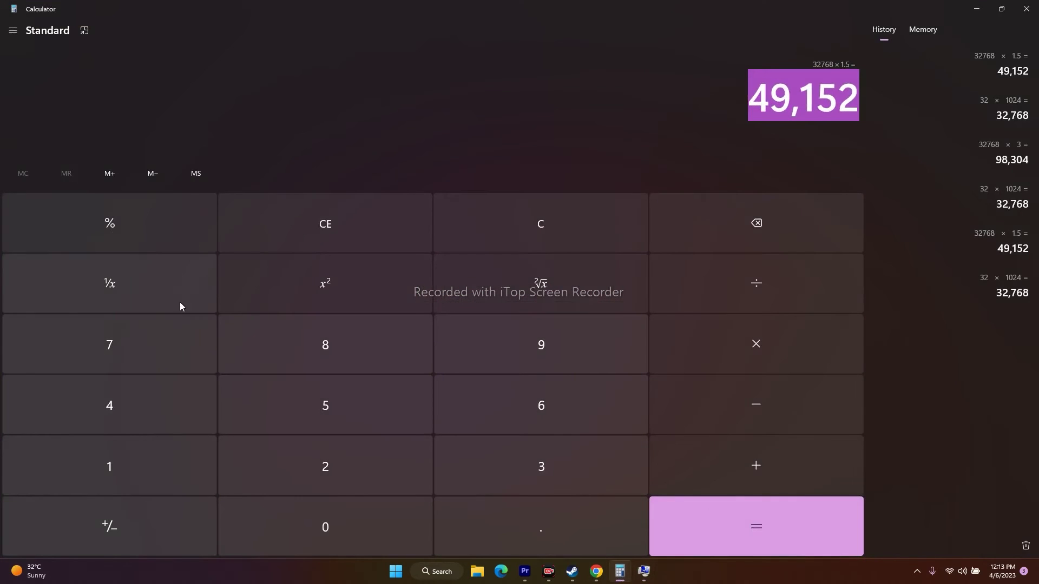
{"action": "left_click", "coordinate": [323, 227]}
{"action": "left_click", "coordinate": [479, 469]}
{"action": "left_click", "coordinate": [391, 469]}
{"action": "left_click", "coordinate": [658, 362]}
{"action": "left_click", "coordinate": [209, 473]}
{"action": "left_click", "coordinate": [223, 506]}
{"action": "left_click", "coordinate": [222, 465]}
{"action": "left_click", "coordinate": [212, 431]}
{"action": "left_click", "coordinate": [677, 508]}
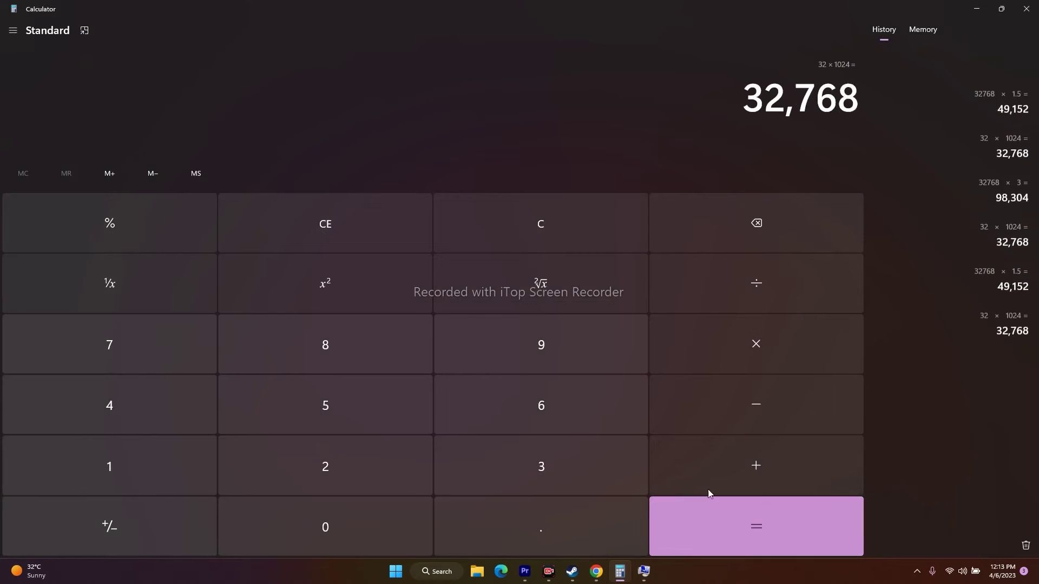
Step: Multiply the RAM size in megabytes by 3 and copy the product
{"action": "left_click", "coordinate": [768, 337]}
{"action": "left_click", "coordinate": [597, 474]}
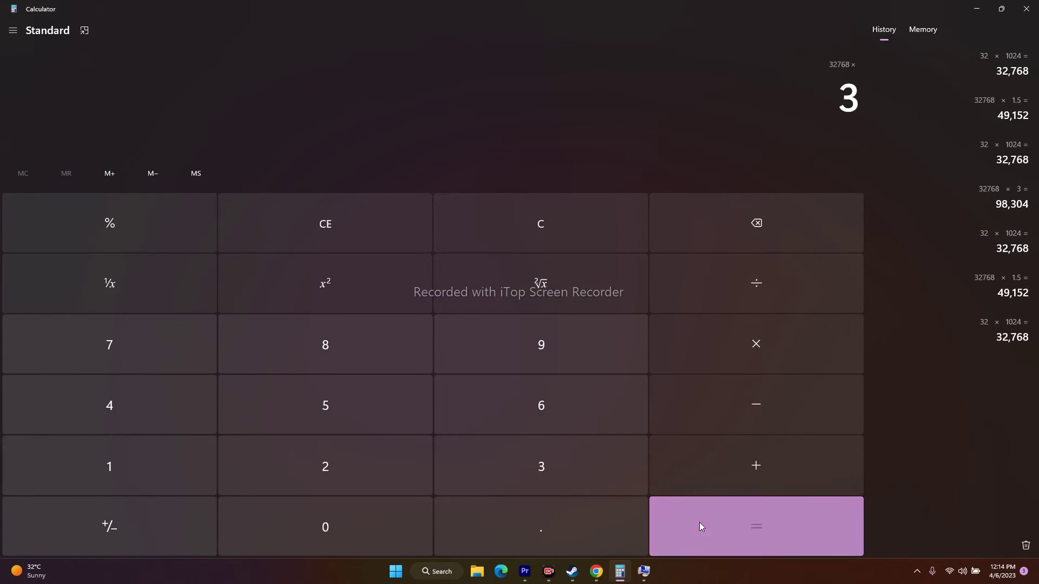
{"action": "left_click", "coordinate": [701, 528]}
{"action": "key", "text": "ctrl+c"}
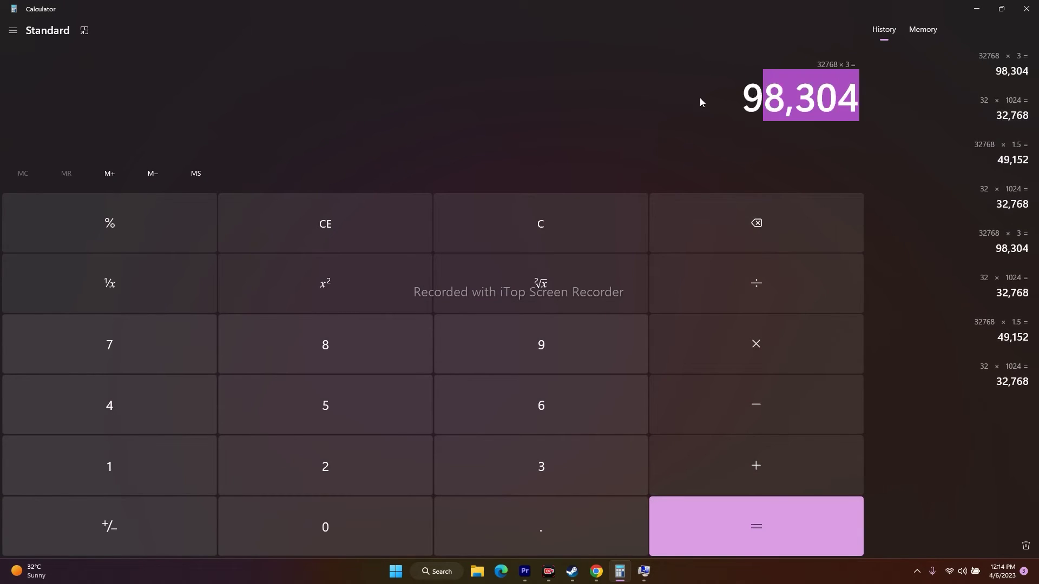
{"action": "left_click", "coordinate": [747, 92]}
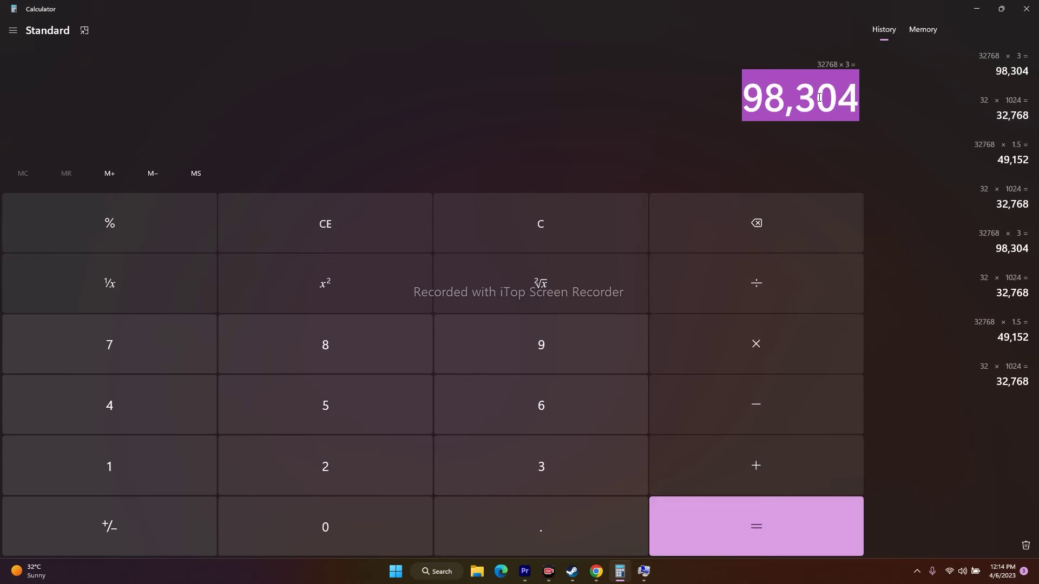
Step: Minimize Calculator, paste 98,304 as the paging file's maximum size and close the virtual memory, performance and system dialogs
{"action": "left_click", "coordinate": [977, 9]}
{"action": "right_click", "coordinate": [244, 331]}
{"action": "right_click", "coordinate": [243, 331]}
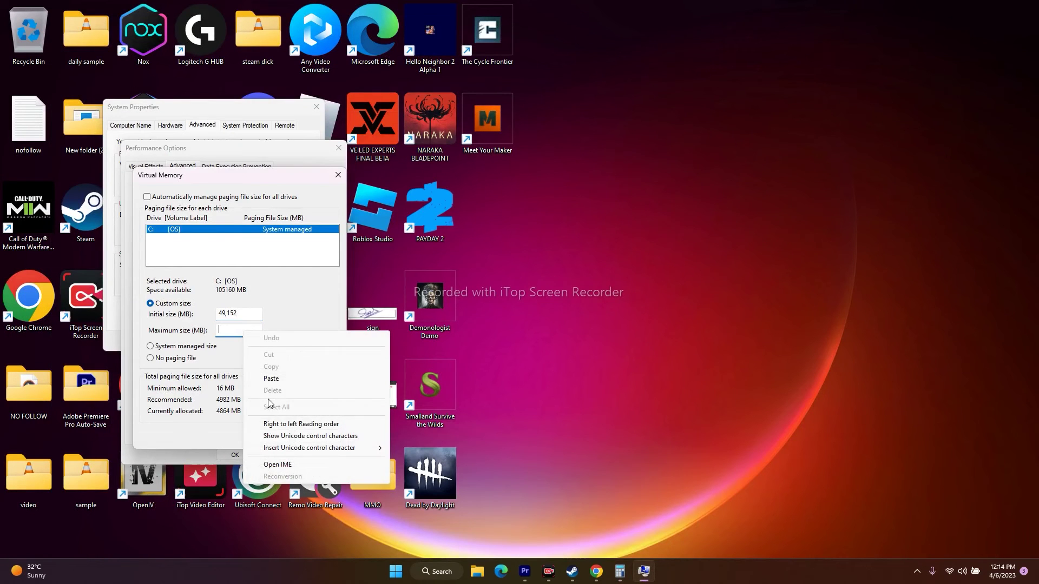
{"action": "left_click", "coordinate": [271, 378]}
{"action": "left_click", "coordinate": [235, 456]}
{"action": "left_click", "coordinate": [249, 452]}
{"action": "left_click", "coordinate": [212, 337]}
Step: With Steam minimized, open the Windows Graphics settings and look through the apps with custom graphics options
{"action": "left_click", "coordinate": [587, 574]}
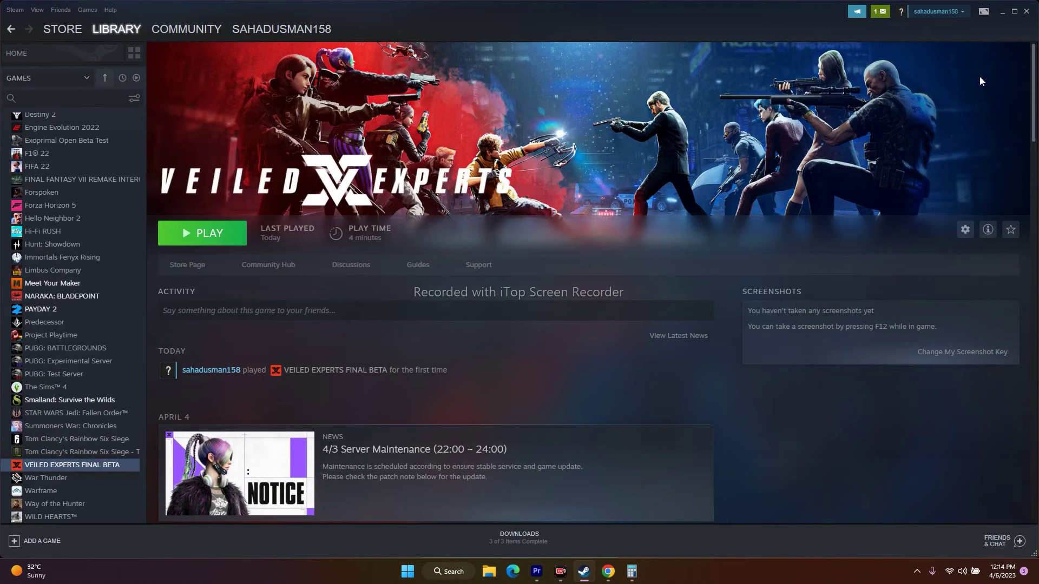
{"action": "left_click", "coordinate": [1001, 12]}
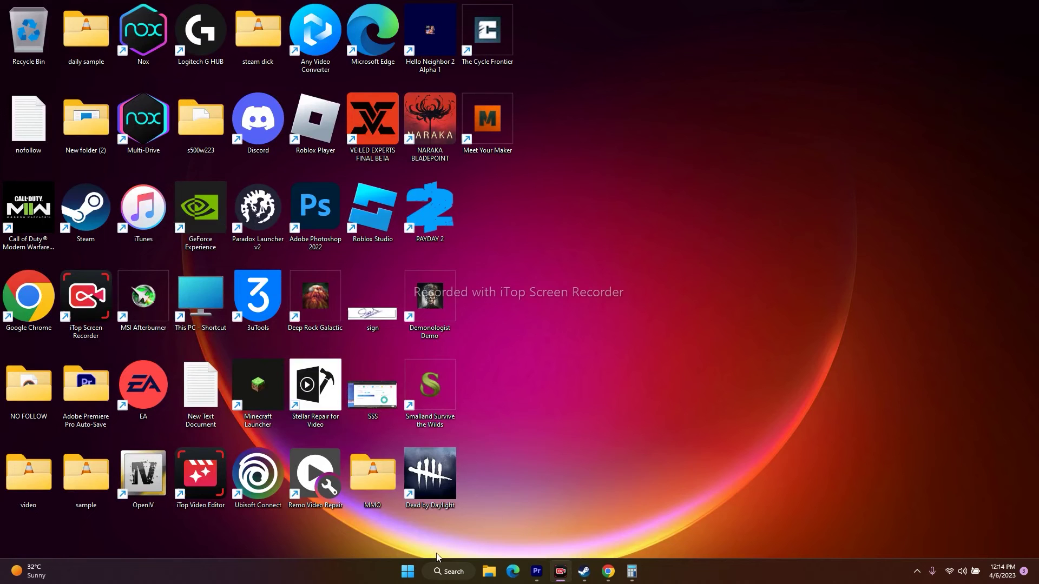
{"action": "left_click", "coordinate": [452, 572]}
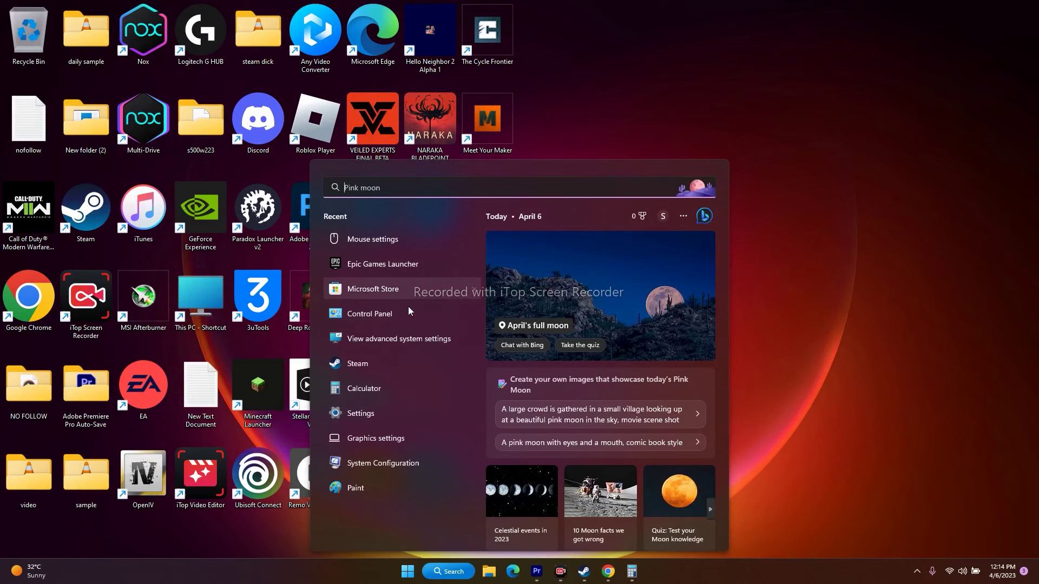
{"action": "left_click", "coordinate": [395, 443]}
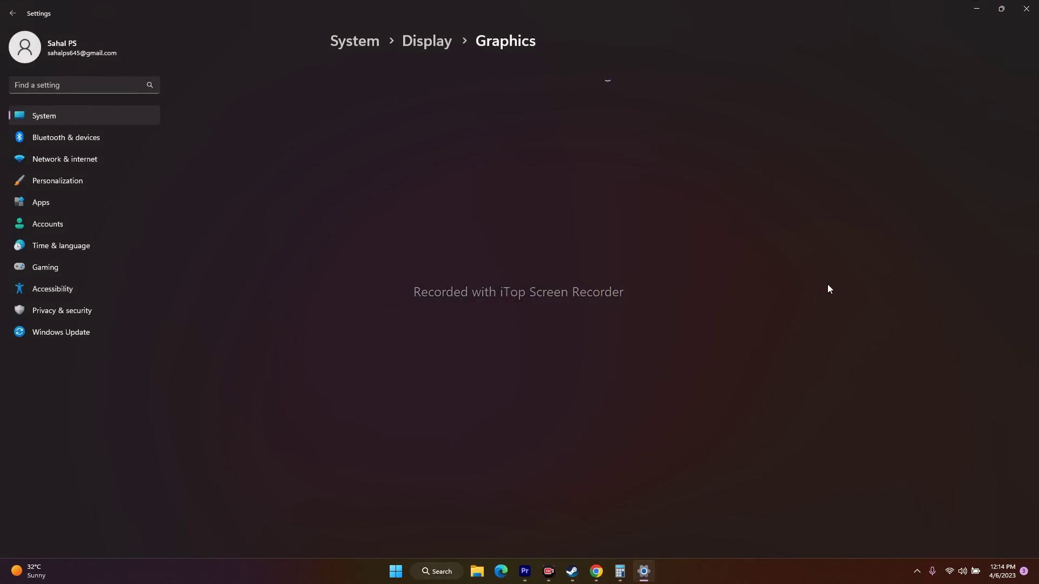
{"action": "scroll", "coordinate": [704, 274], "scroll_direction": "down", "scroll_amount": 4}
{"action": "scroll", "coordinate": [710, 271], "scroll_direction": "down", "scroll_amount": 3}
{"action": "scroll", "coordinate": [600, 398], "scroll_direction": "up", "scroll_amount": 1}
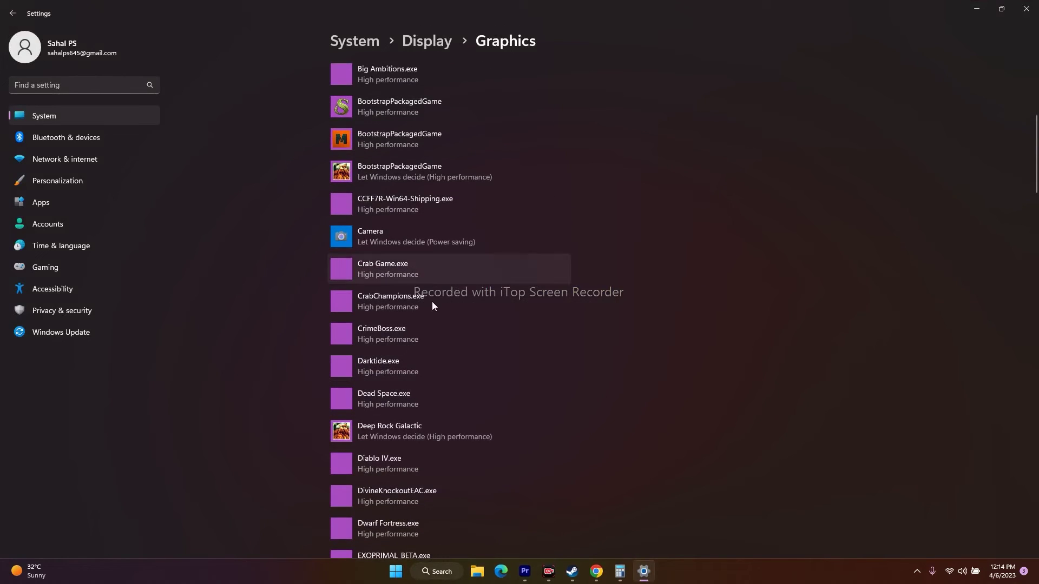
{"action": "scroll", "coordinate": [698, 303], "scroll_direction": "up", "scroll_amount": 5}
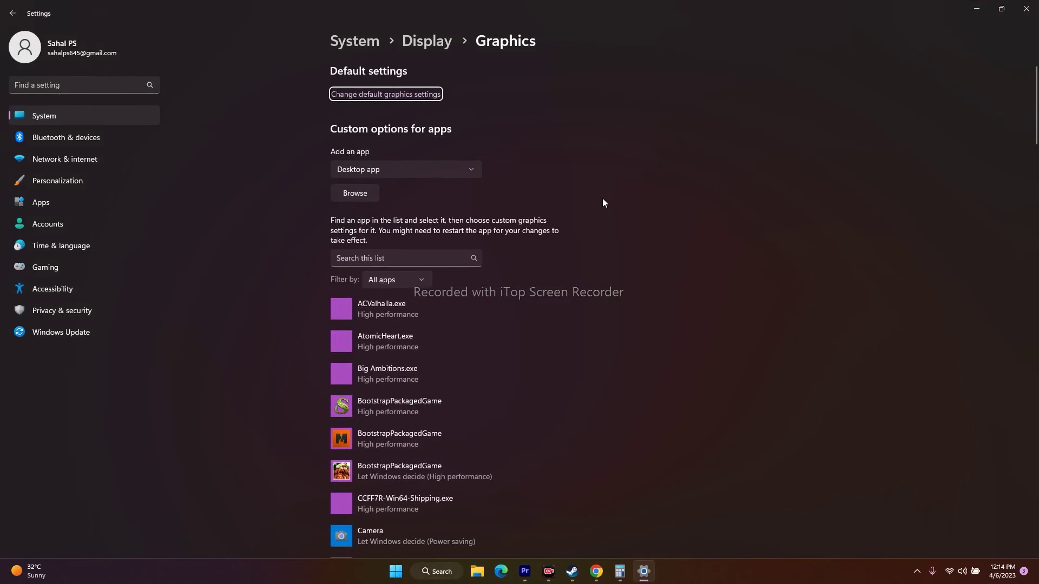
Step: Browse for a desktop app to add in the Program Files (x86)\Steam\steamapps folder on drive C
{"action": "left_click", "coordinate": [361, 195]}
{"action": "left_click", "coordinate": [44, 210]}
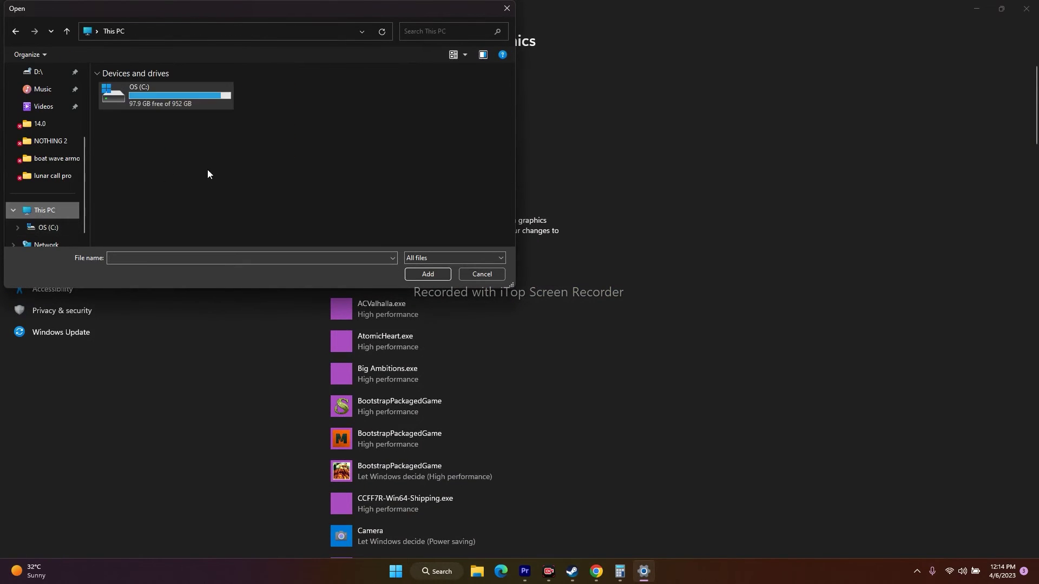
{"action": "double_click", "coordinate": [176, 96]}
{"action": "scroll", "coordinate": [184, 187], "scroll_direction": "down", "scroll_amount": 5}
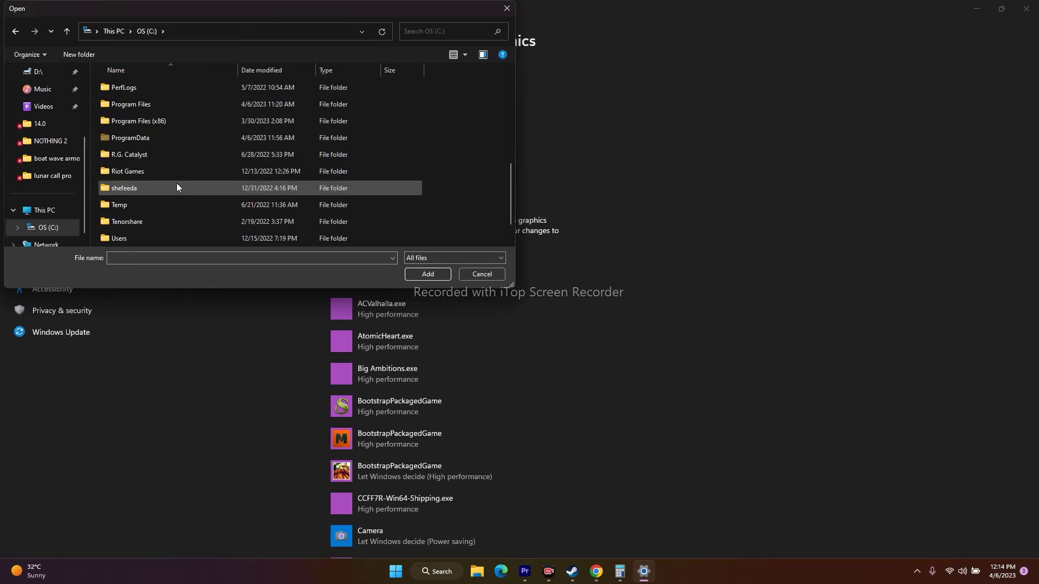
{"action": "double_click", "coordinate": [168, 121]}
{"action": "scroll", "coordinate": [188, 157], "scroll_direction": "down", "scroll_amount": 12}
{"action": "scroll", "coordinate": [187, 155], "scroll_direction": "down", "scroll_amount": 7}
{"action": "double_click", "coordinate": [155, 176]}
{"action": "scroll", "coordinate": [163, 157], "scroll_direction": "down", "scroll_amount": 5}
{"action": "double_click", "coordinate": [164, 166]}
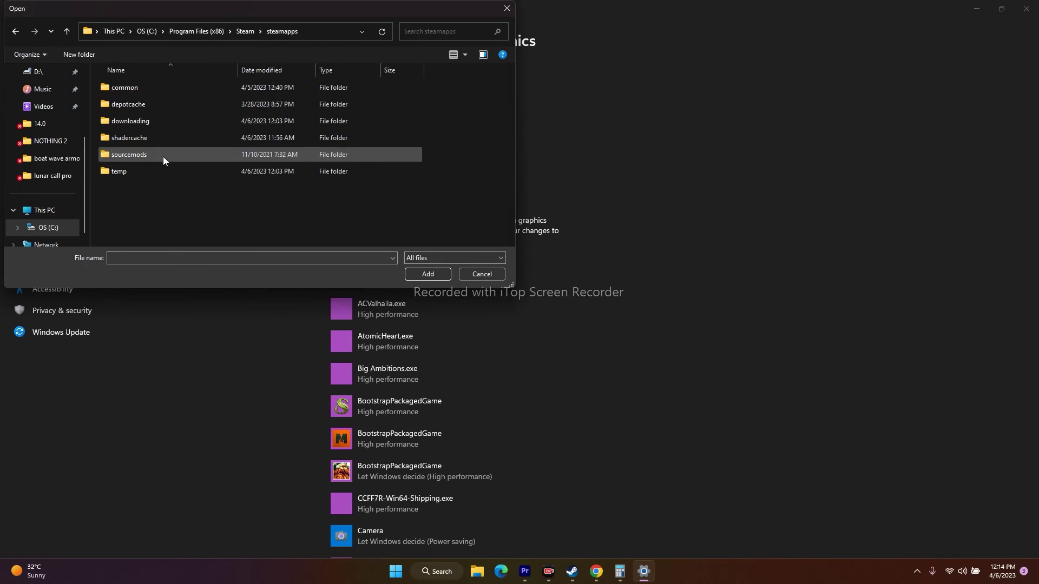
Step: Add VeiledExperts.exe from the common\VX folder to the apps with custom graphics options
{"action": "double_click", "coordinate": [154, 89]}
{"action": "scroll", "coordinate": [172, 152], "scroll_direction": "down", "scroll_amount": 3}
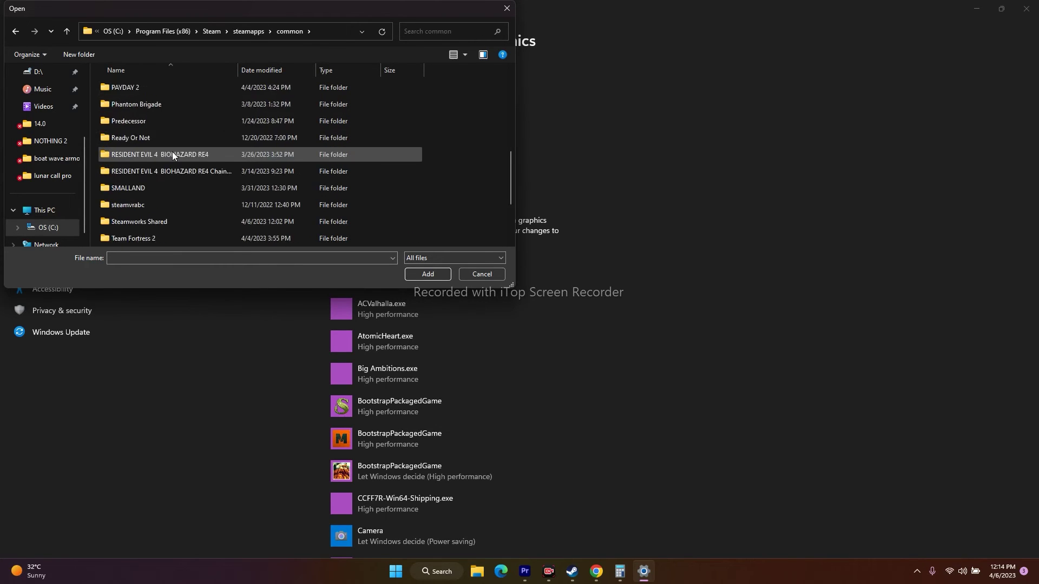
{"action": "scroll", "coordinate": [173, 151], "scroll_direction": "down", "scroll_amount": 3}
{"action": "double_click", "coordinate": [145, 223]}
{"action": "left_click", "coordinate": [148, 125]}
{"action": "left_click", "coordinate": [410, 272]}
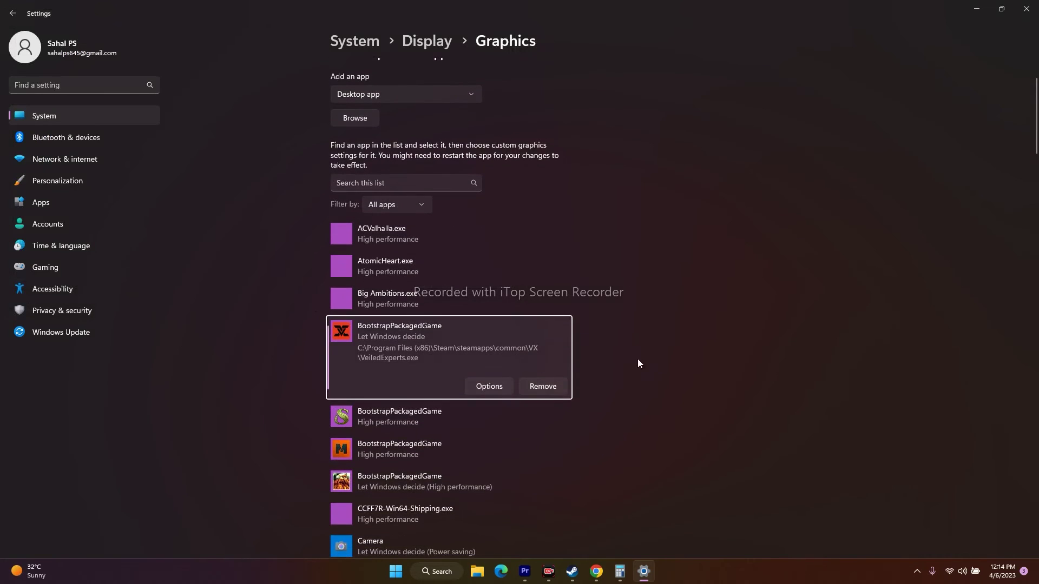
Step: Set the graphics preference of VeiledExperts.exe to High performance, save it and close Settings
{"action": "left_click", "coordinate": [479, 386]}
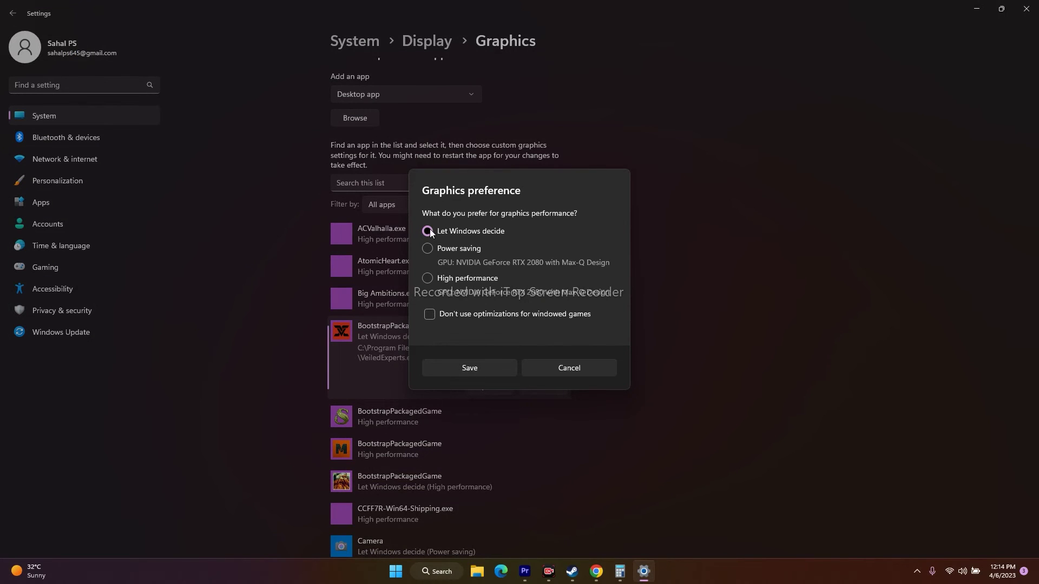
{"action": "left_click", "coordinate": [427, 278]}
{"action": "left_click", "coordinate": [469, 369]}
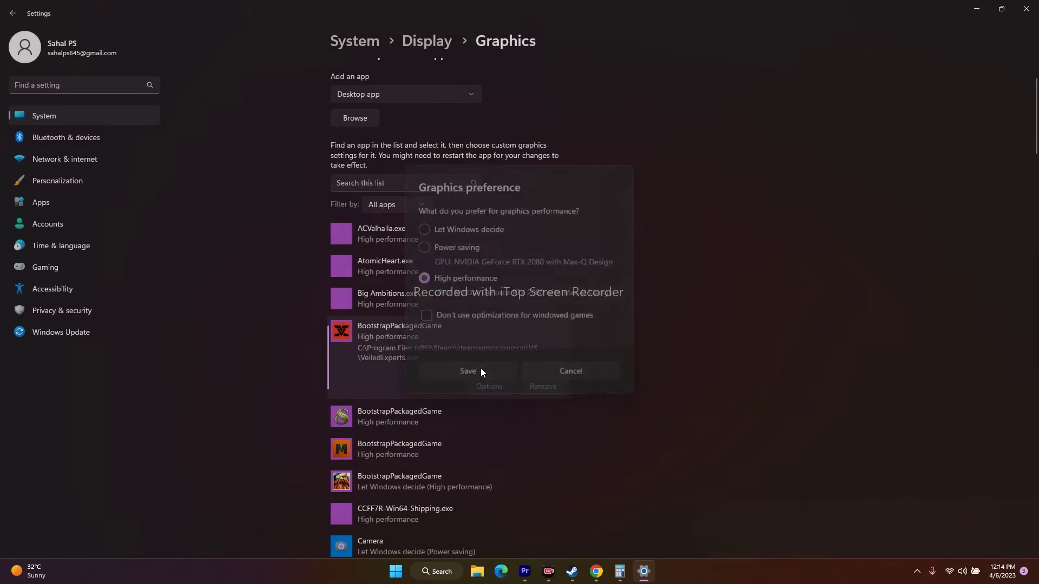
{"action": "left_click", "coordinate": [1026, 8]}
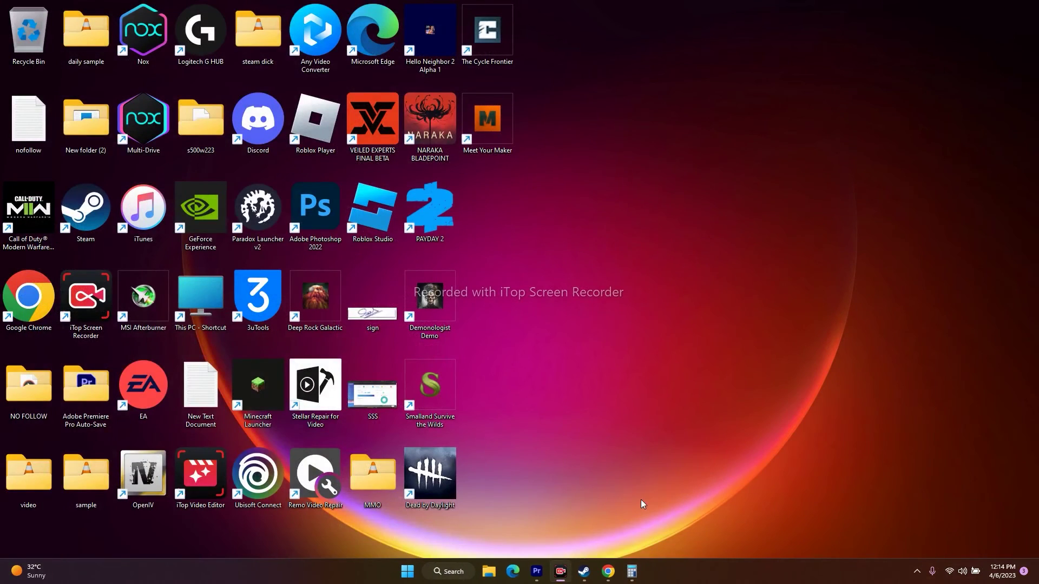
{"action": "left_click", "coordinate": [583, 571]}
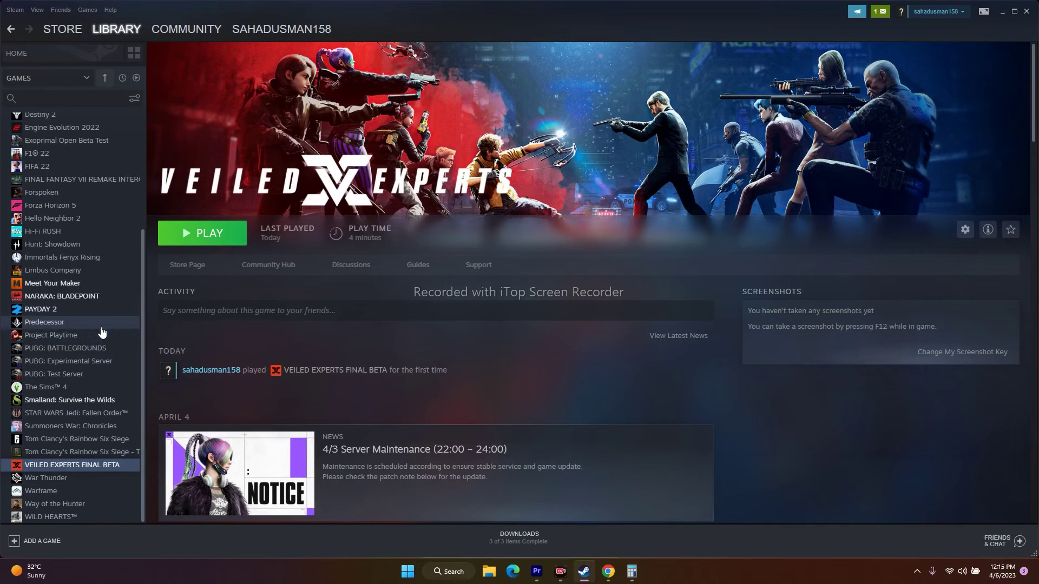
{"action": "scroll", "coordinate": [74, 354], "scroll_direction": "up", "scroll_amount": 3}
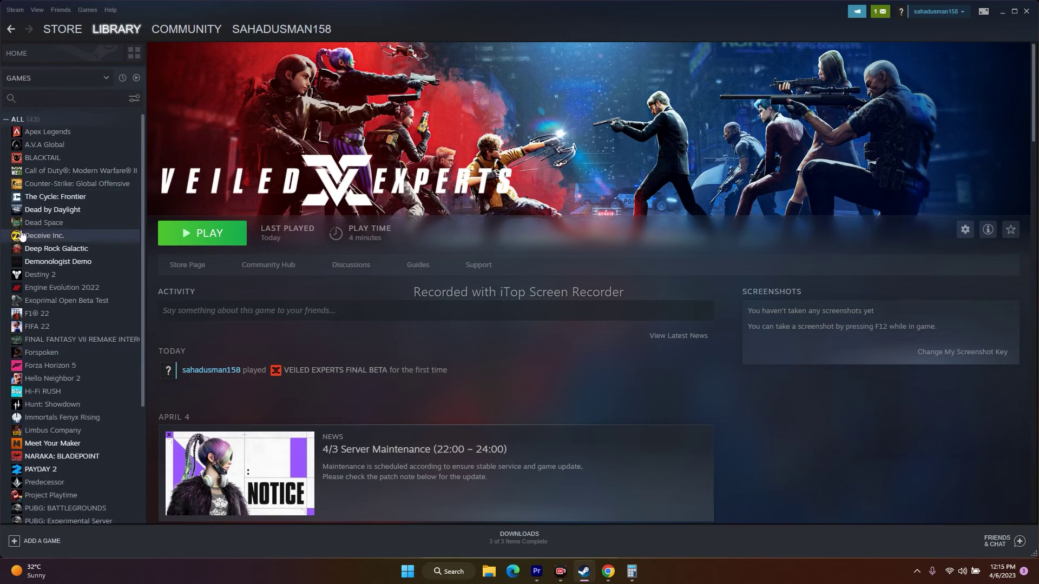
{"action": "scroll", "coordinate": [102, 293], "scroll_direction": "down", "scroll_amount": 3}
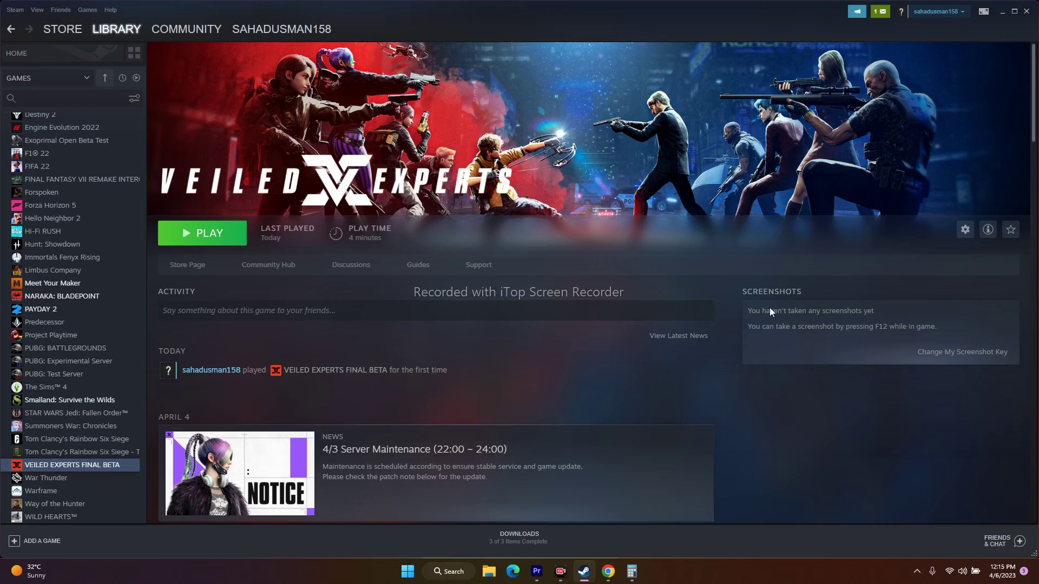
{"action": "left_click", "coordinate": [1002, 12]}
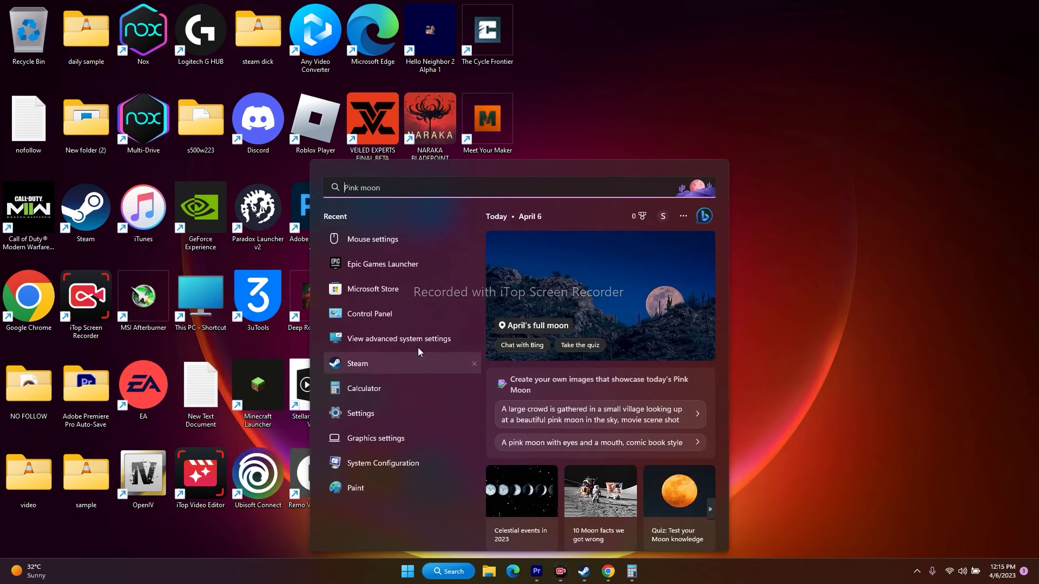
Step: Open Windows Update in Settings, retry the failed KB5023706 cumulative update and close Settings
{"action": "left_click", "coordinate": [373, 413]}
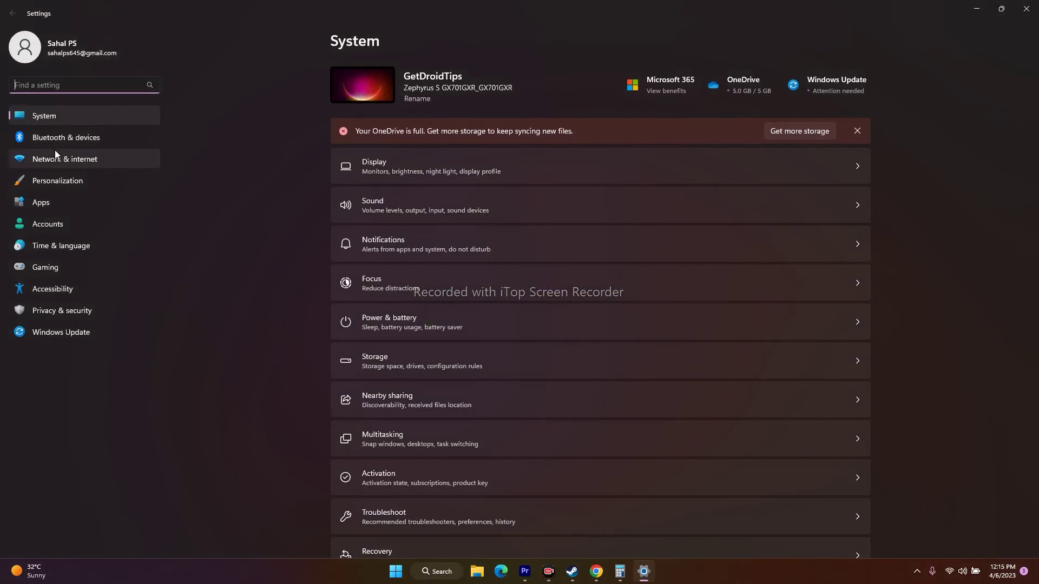
{"action": "left_click", "coordinate": [56, 332]}
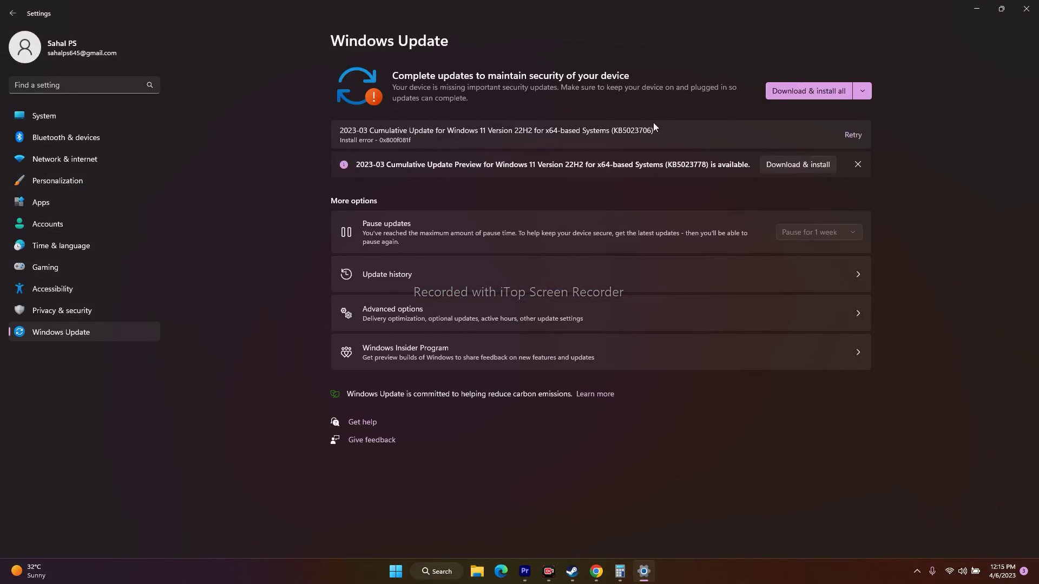
{"action": "left_click", "coordinate": [852, 135]}
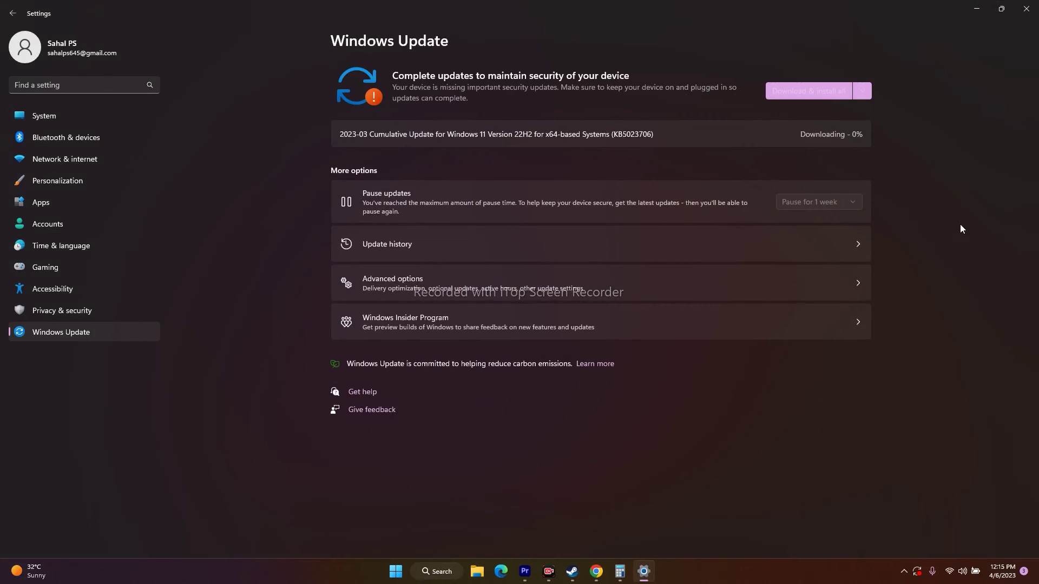
{"action": "left_click", "coordinate": [1026, 9]}
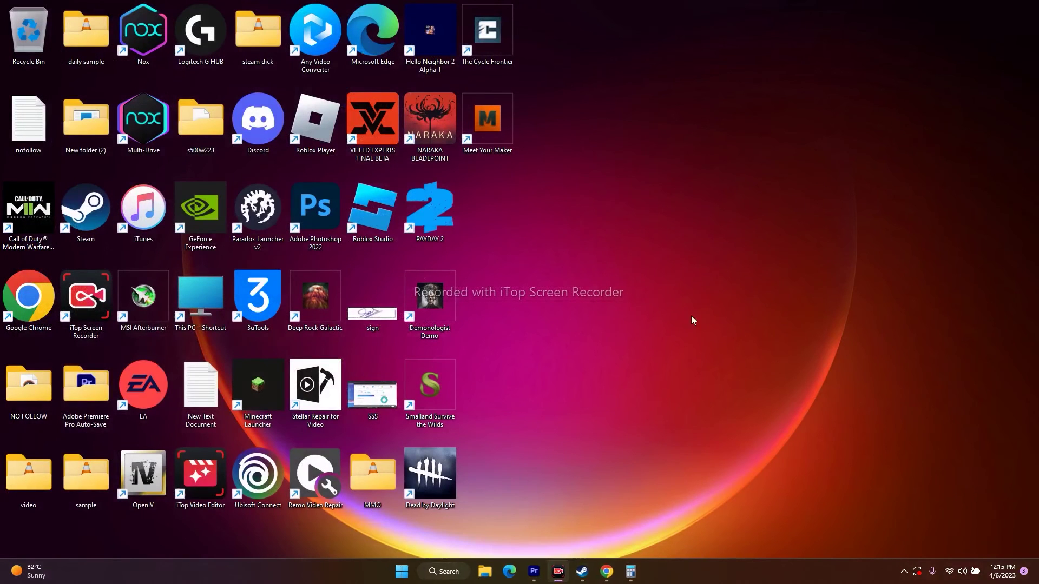
{"action": "left_click", "coordinate": [584, 572]}
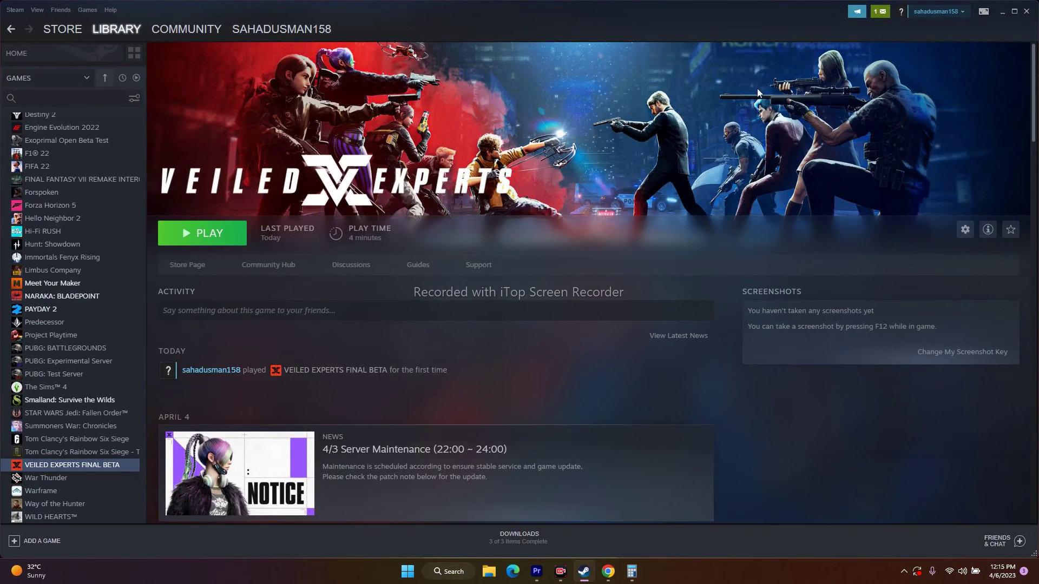
{"action": "left_click", "coordinate": [1001, 14]}
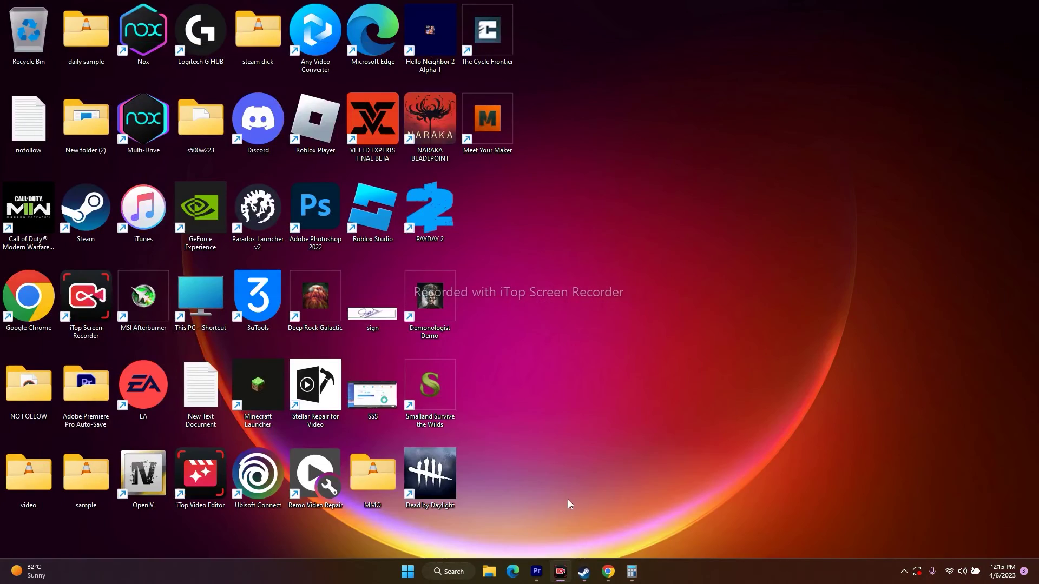
Step: Switch to Chrome and search NVIDIA's driver page for the GeForce RTX 4090 Laptop GPU Game Ready Driver for Windows 11
{"action": "left_click", "coordinate": [607, 575]}
{"action": "left_click", "coordinate": [214, 9]}
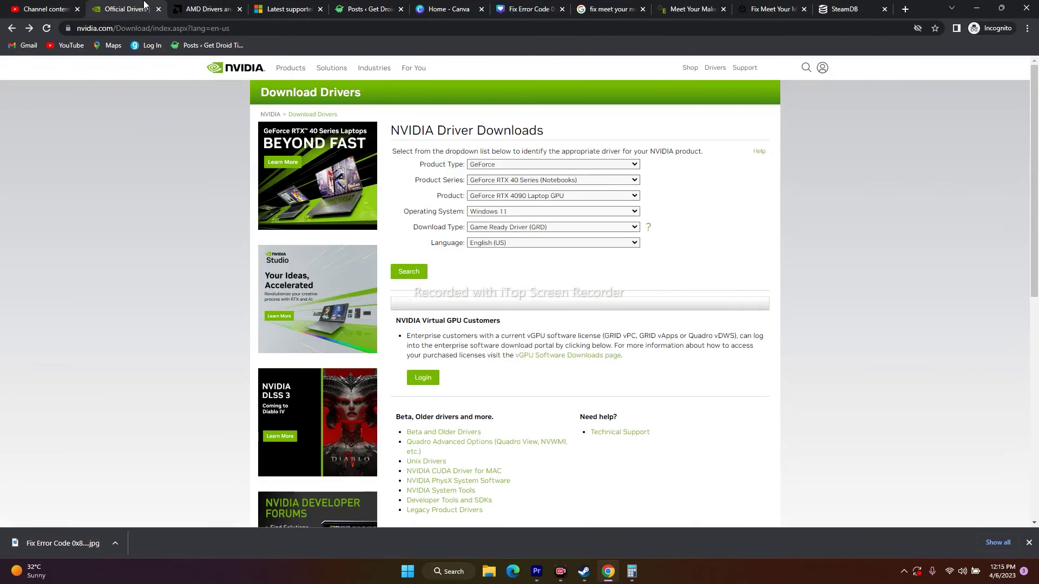
{"action": "left_click", "coordinate": [126, 9]}
{"action": "left_click", "coordinate": [420, 273]}
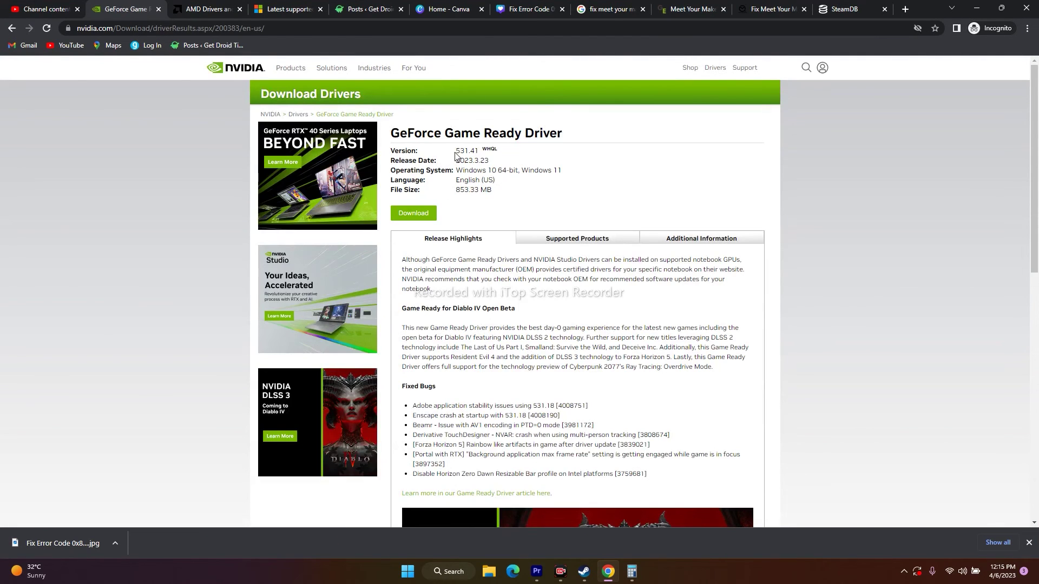
{"action": "left_click_drag", "start_coordinate": [456, 155], "coordinate": [432, 159]}
Step: On AMD's support page, submit the preselected Graphics product Radeon RX 6800M to open its drivers page
{"action": "left_click", "coordinate": [214, 8]}
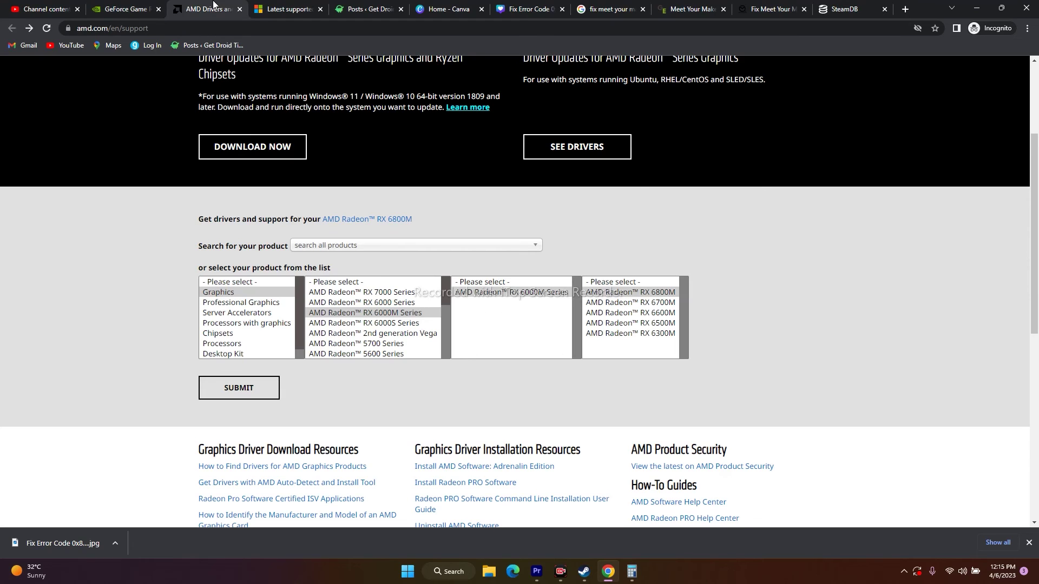
{"action": "left_click", "coordinate": [232, 293]}
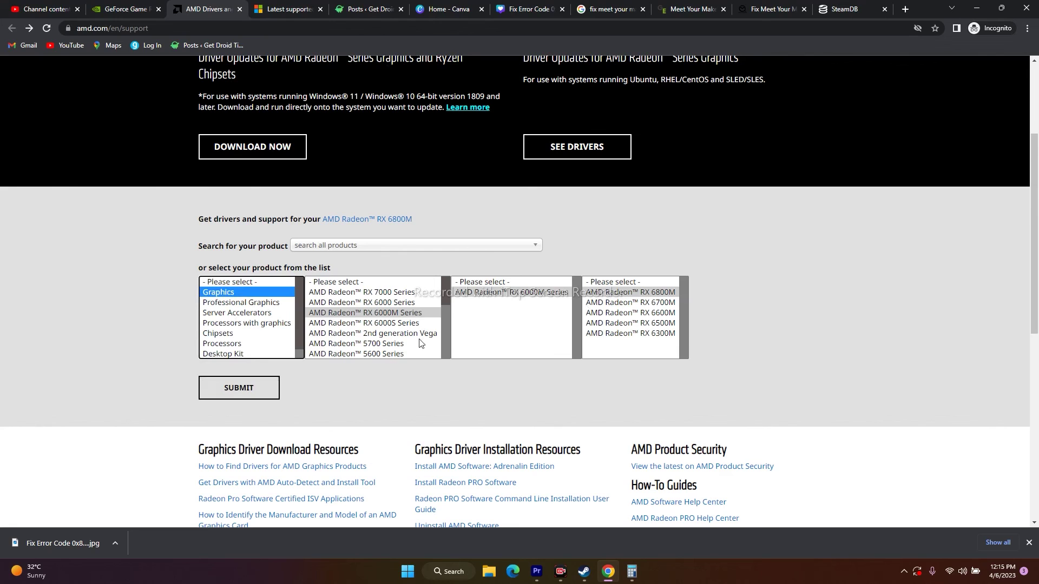
{"action": "left_click", "coordinate": [239, 388]}
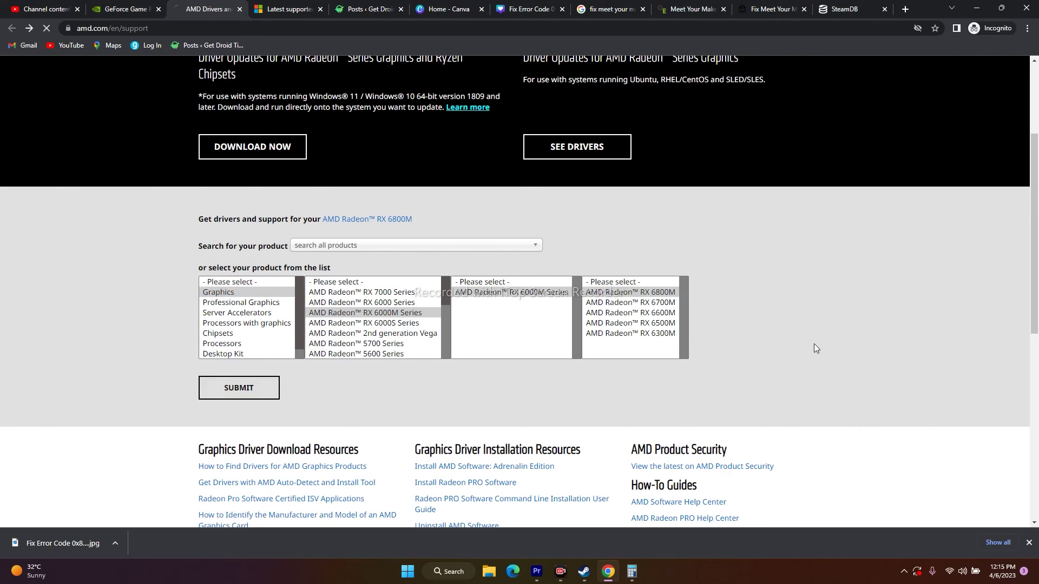
{"action": "scroll", "coordinate": [57, 312], "scroll_direction": "down", "scroll_amount": 2}
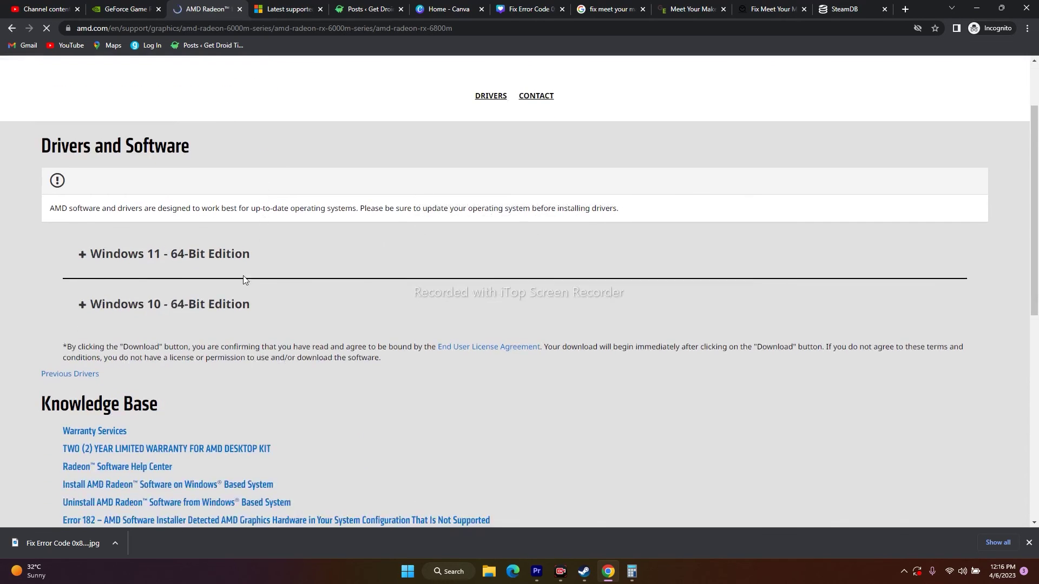
Step: Expand and collapse the Windows 11 and Windows 10 64-bit sections to examine the AMD driver downloads
{"action": "left_click", "coordinate": [82, 218]}
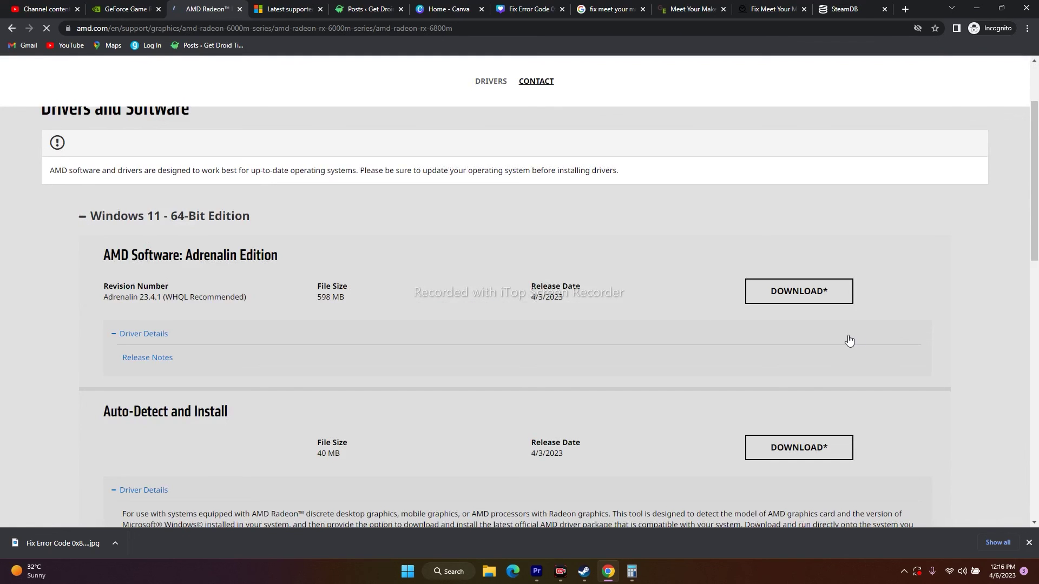
{"action": "left_click", "coordinate": [82, 218]}
{"action": "left_click", "coordinate": [83, 267]}
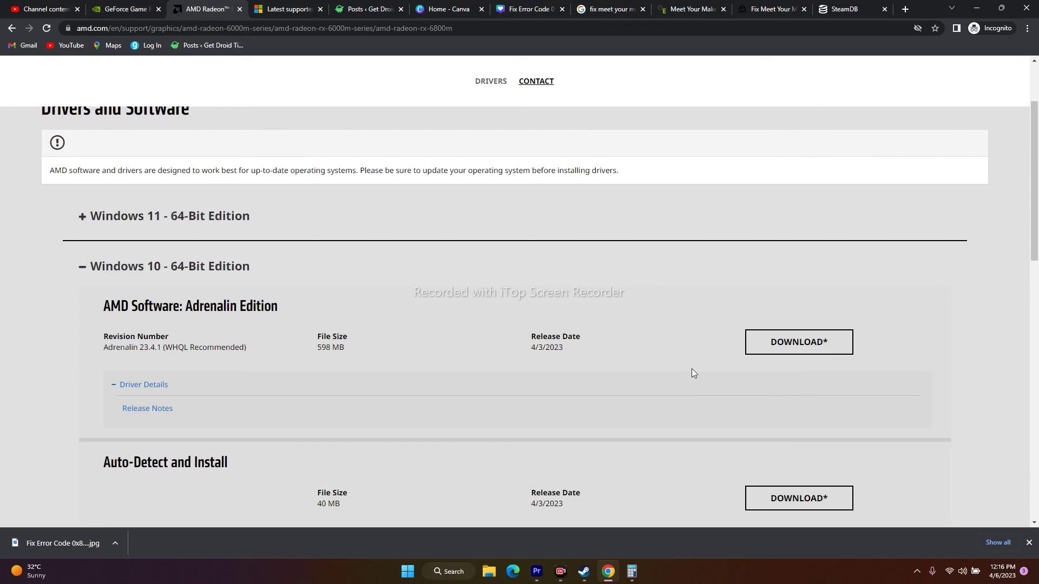
{"action": "left_click", "coordinate": [83, 266]}
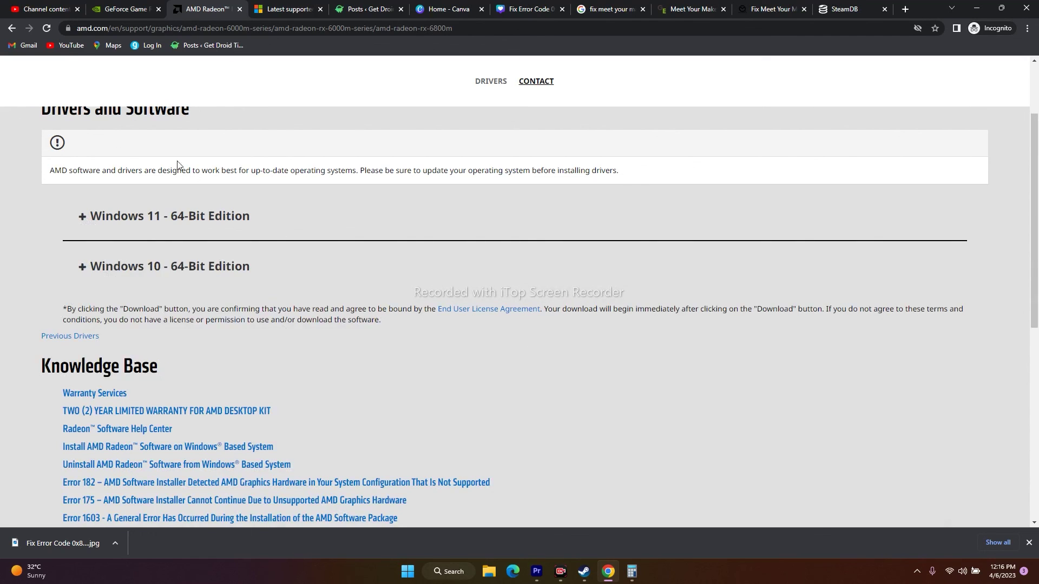
{"action": "left_click", "coordinate": [127, 9]}
{"action": "left_click", "coordinate": [190, 9]}
{"action": "left_click", "coordinate": [119, 6]}
{"action": "left_click", "coordinate": [214, 8]}
{"action": "left_click", "coordinate": [127, 8]}
{"action": "left_click", "coordinate": [216, 8]}
{"action": "left_click", "coordinate": [974, 8]}
{"action": "left_click", "coordinate": [584, 572]}
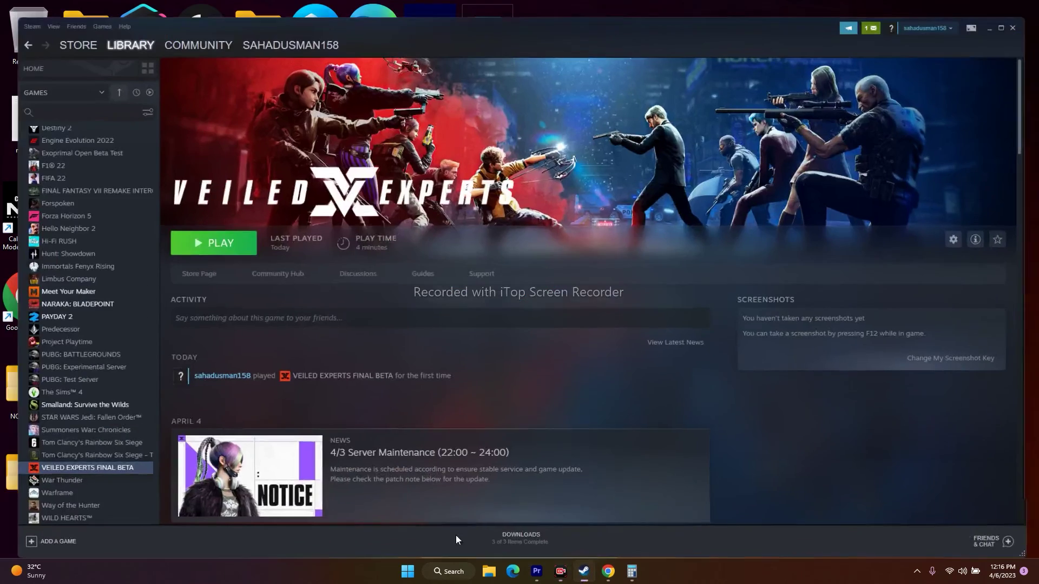
{"action": "left_click", "coordinate": [1000, 13]}
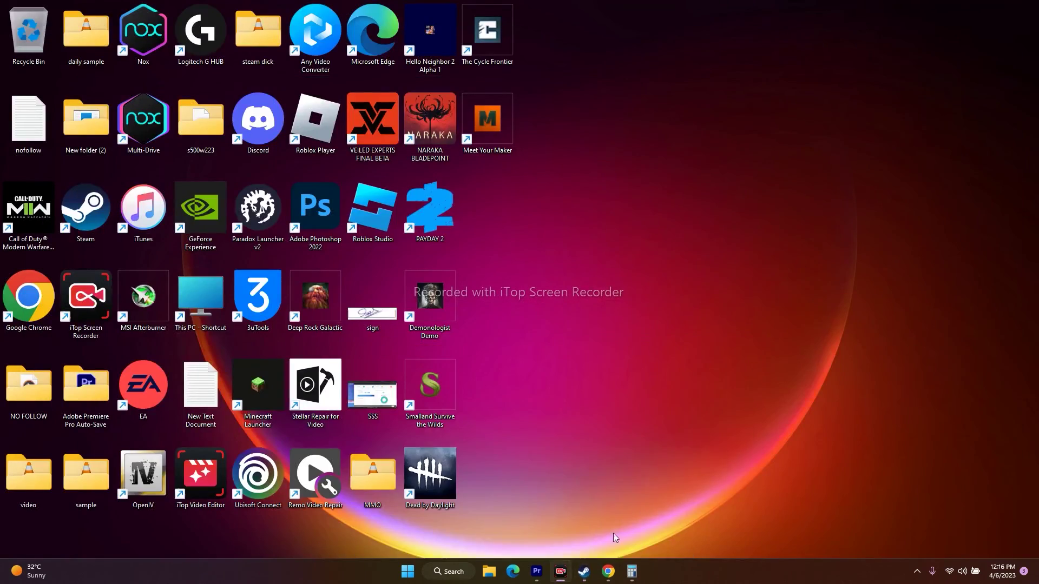
Step: Return to Chrome and view the download links on Microsoft's Visual C++ Redistributable page
{"action": "left_click", "coordinate": [608, 571]}
{"action": "left_click", "coordinate": [282, 16]}
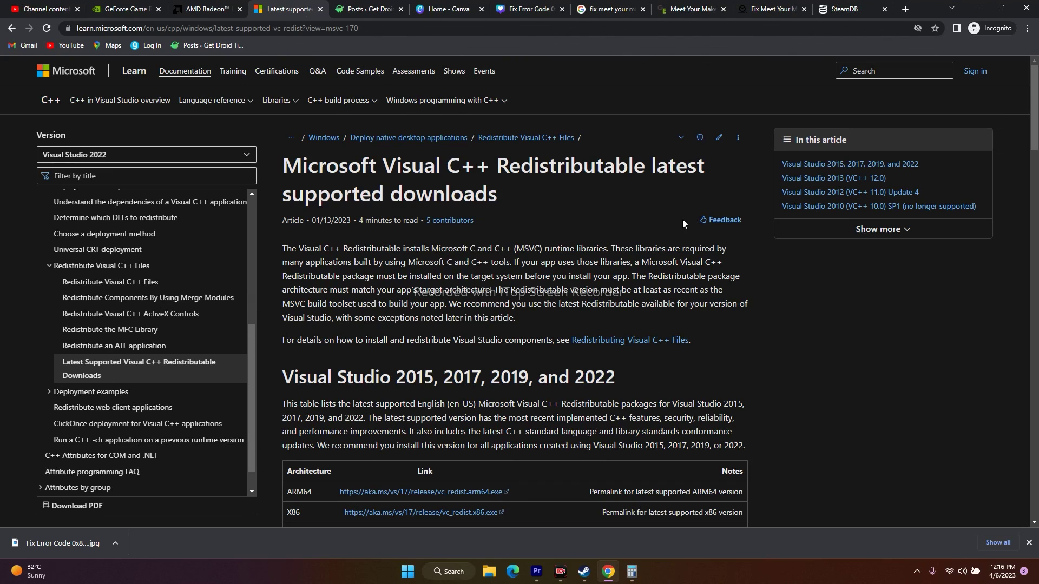
{"action": "scroll", "coordinate": [962, 273], "scroll_direction": "down", "scroll_amount": 3}
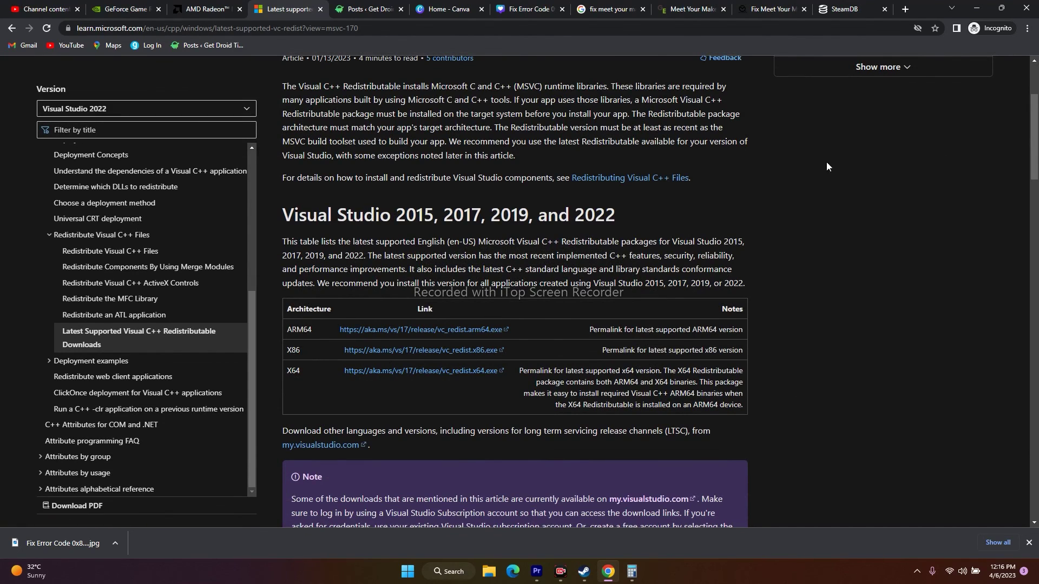
Step: Switch to Steam and look at the Manage options for VEILED EXPERTS FINAL BETA, including Uninstall, then dismiss them
{"action": "left_click", "coordinate": [978, 8]}
{"action": "left_click", "coordinate": [584, 571]}
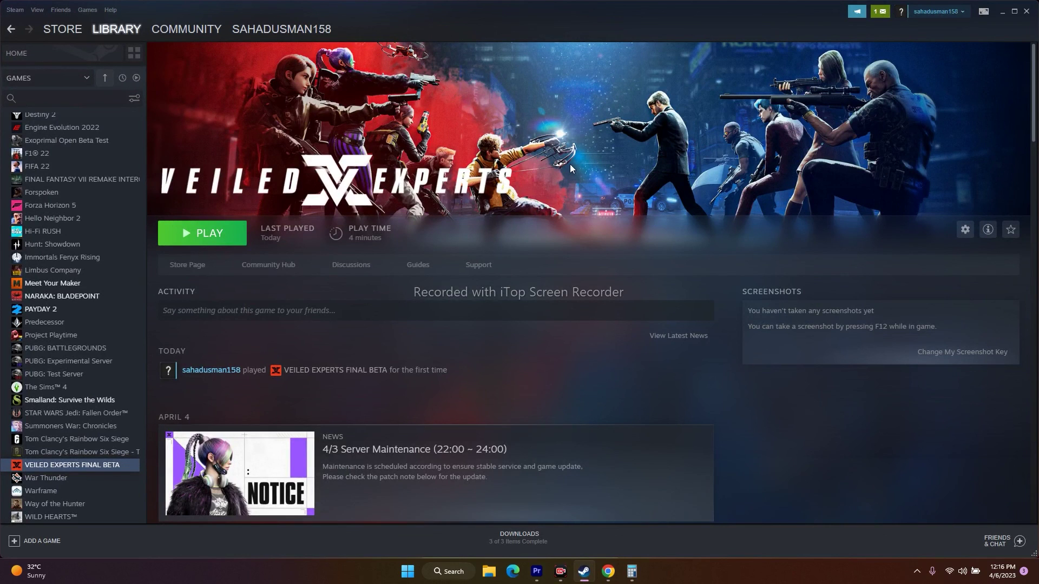
{"action": "right_click", "coordinate": [109, 466]}
{"action": "mouse_move", "coordinate": [137, 441]}
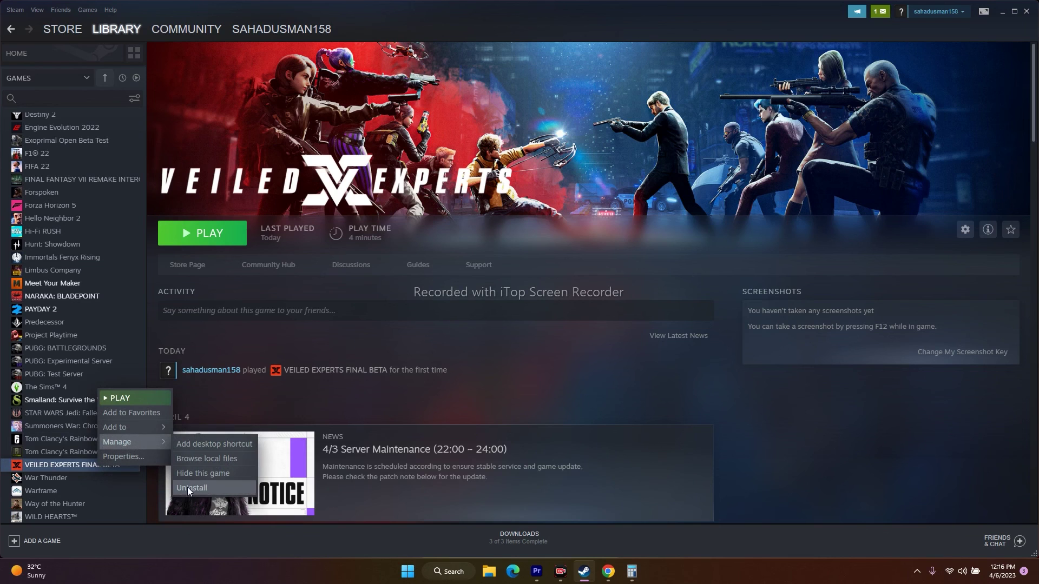
{"action": "left_click", "coordinate": [644, 356]}
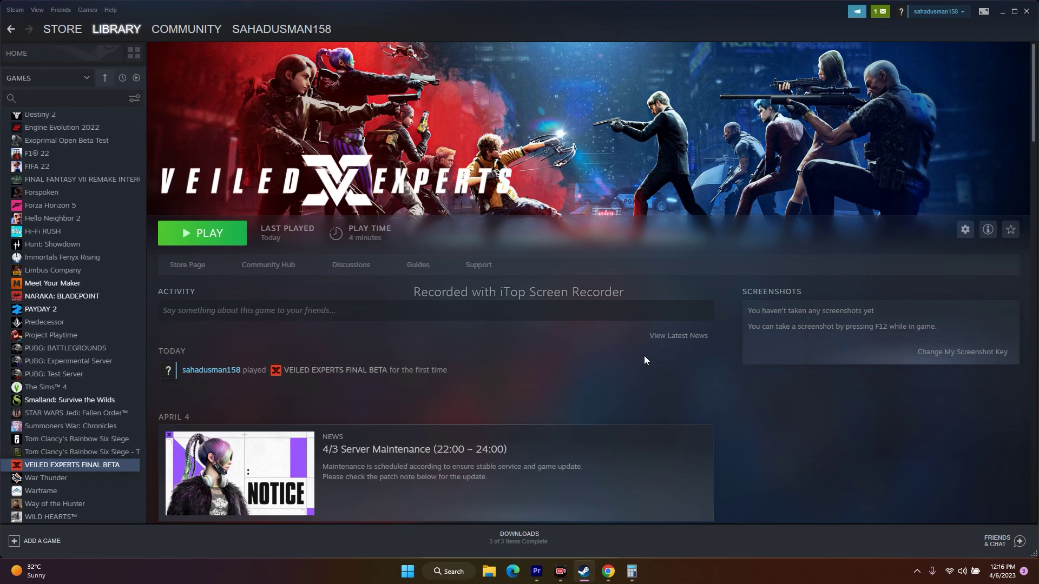
Step: Minimize Steam, view the drives under This PC in File Explorer, close it and return to Steam
{"action": "left_click", "coordinate": [1002, 11]}
{"action": "left_click", "coordinate": [488, 572]}
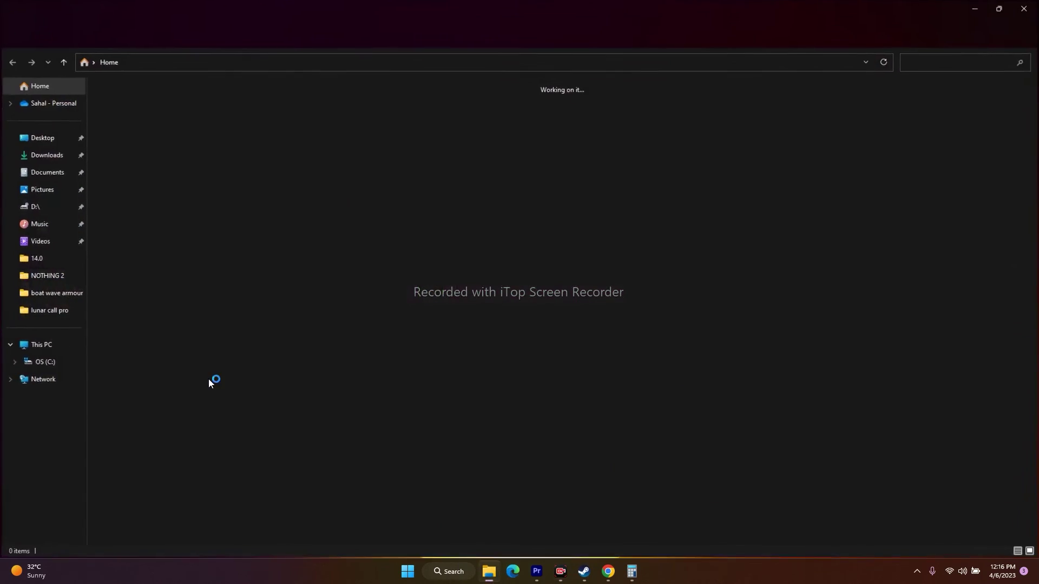
{"action": "left_click", "coordinate": [74, 349]}
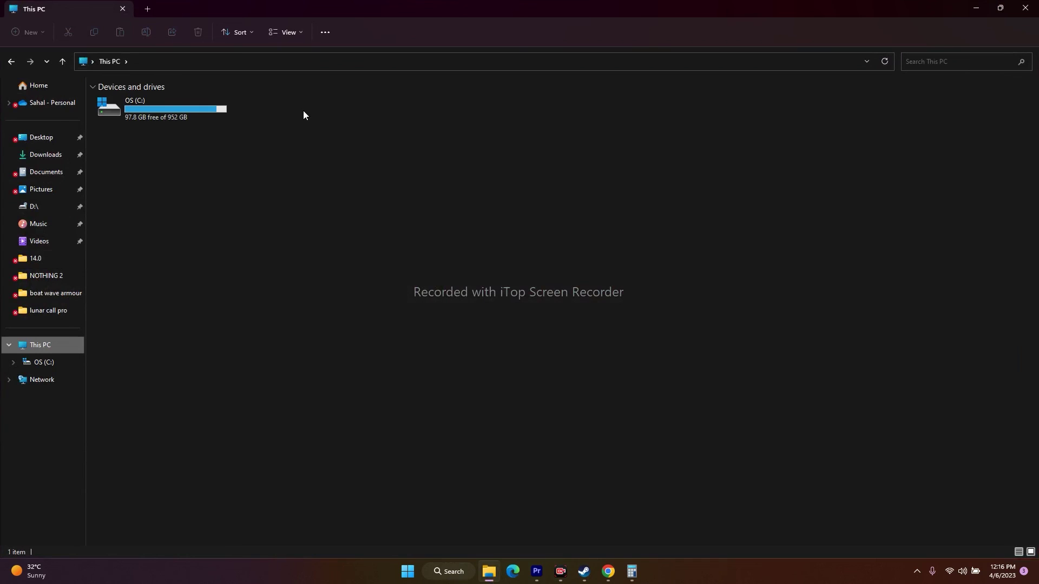
{"action": "left_click", "coordinate": [1025, 8]}
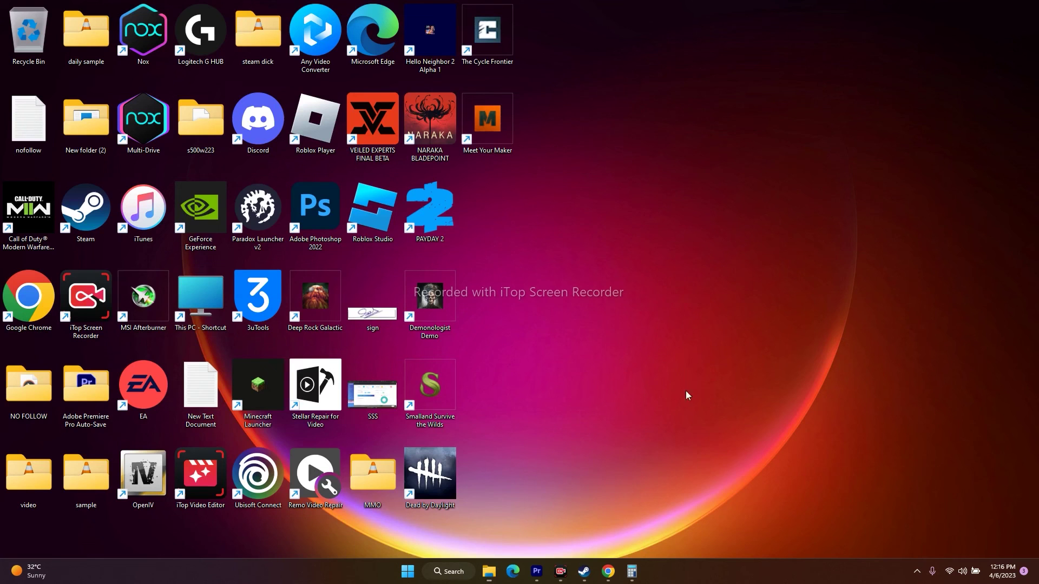
{"action": "left_click", "coordinate": [584, 571]}
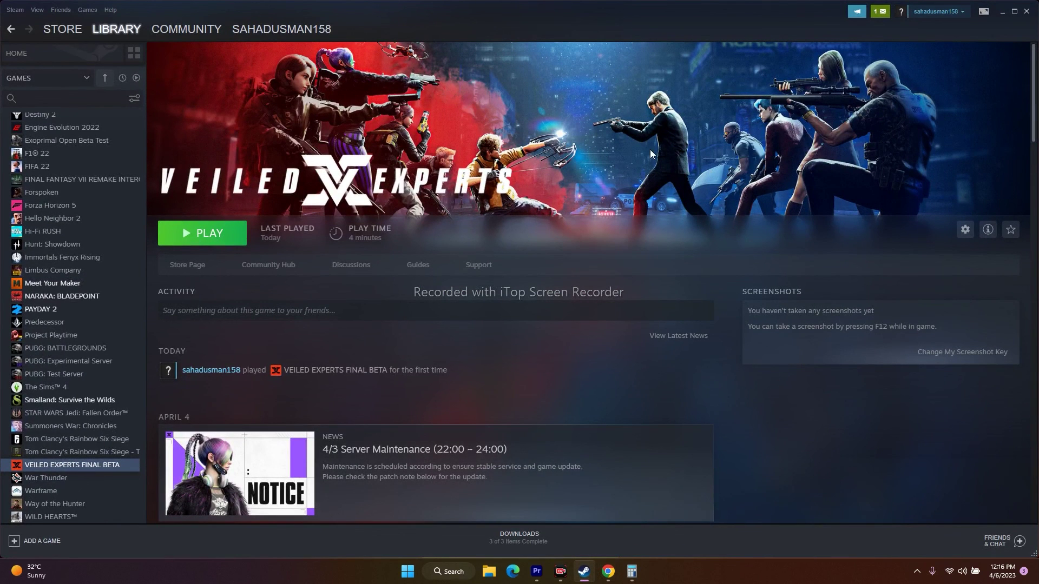